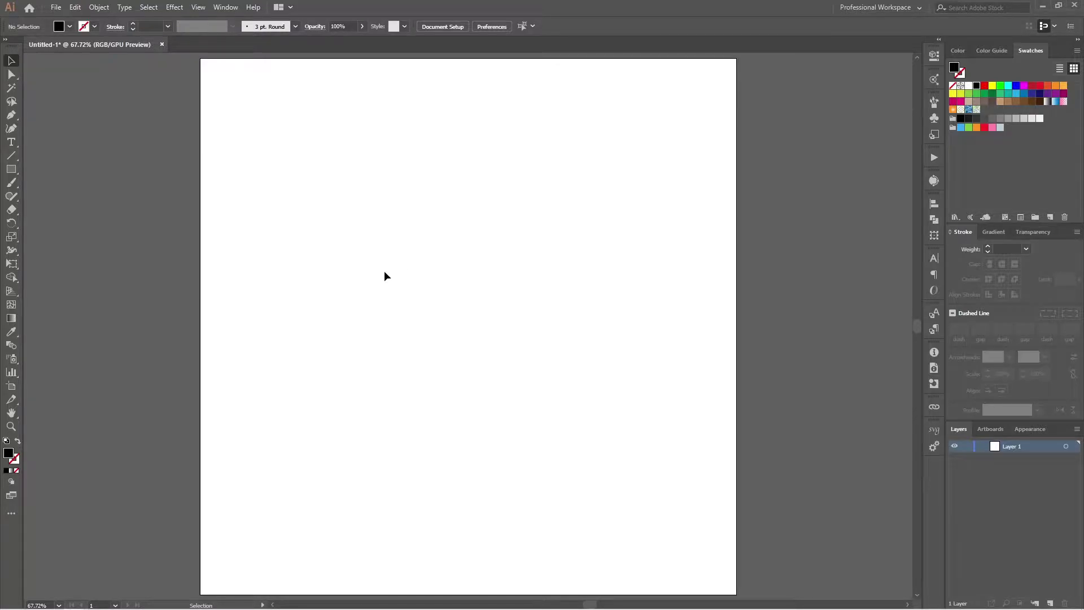
Add the point text "vintage" in the upper-middle area of the artboard.
key(t)
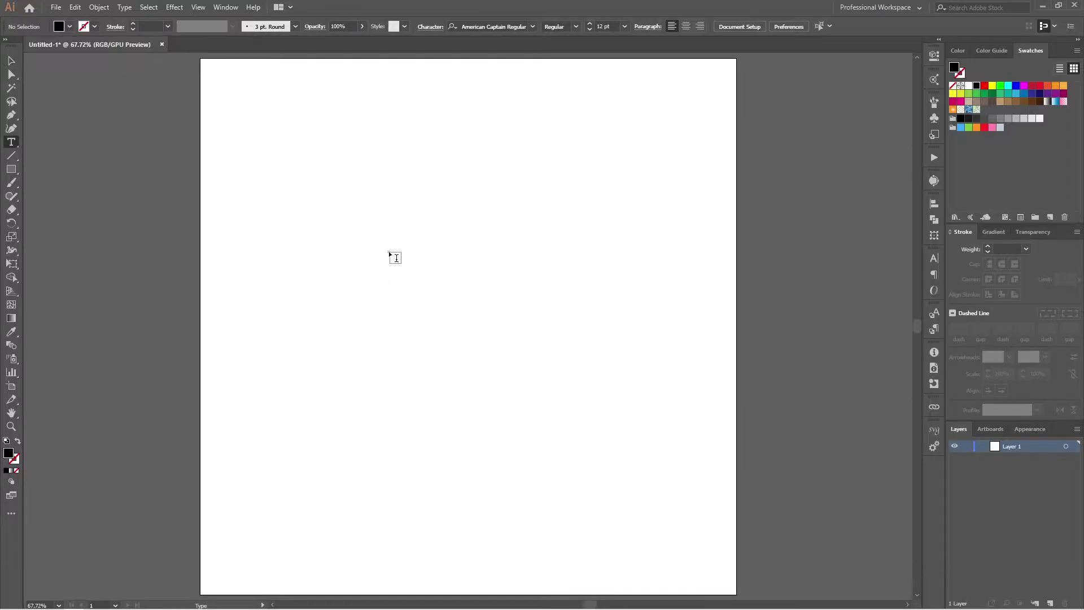
click(389, 251)
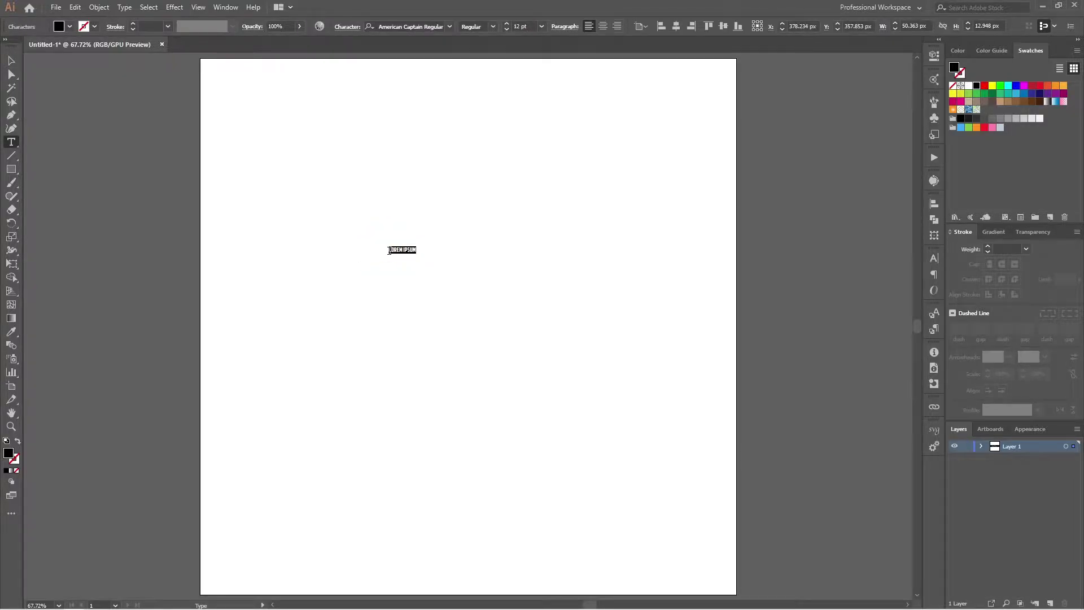
text(V)
key(BackSpace)
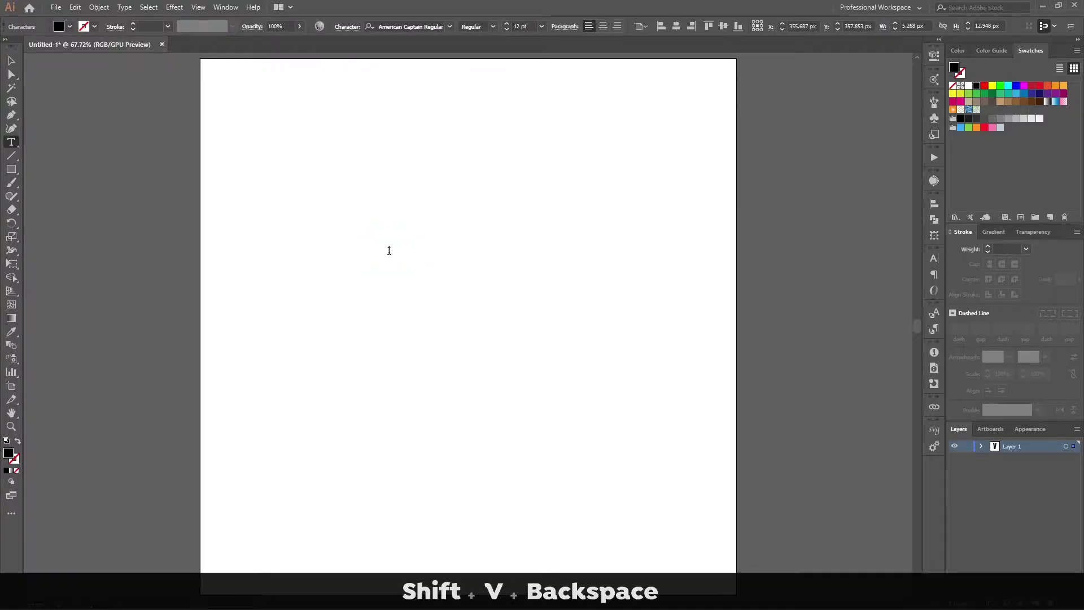
text(vintage)
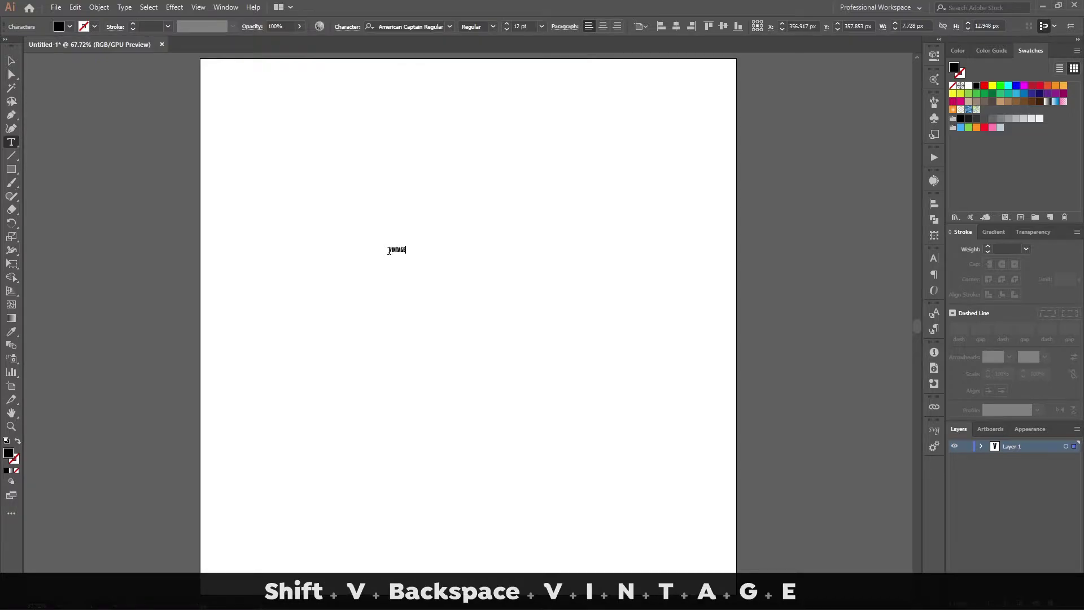
Scale the text up proportionally from its center to about 278 pt and shift it toward the artboard's middle.
click(11, 59)
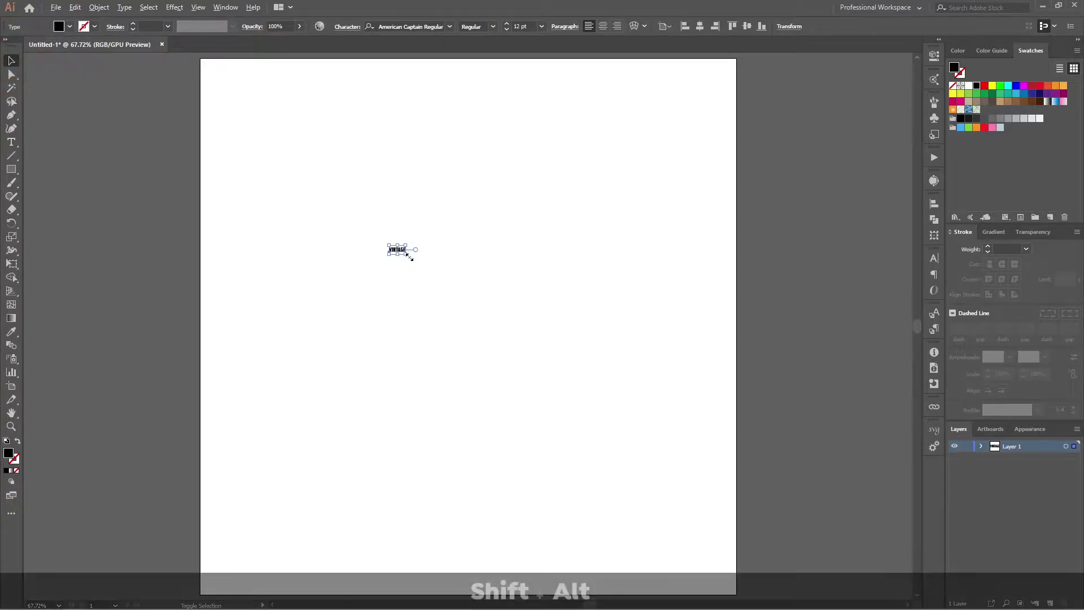
drag(406, 253, 624, 357)
drag(497, 263, 592, 307)
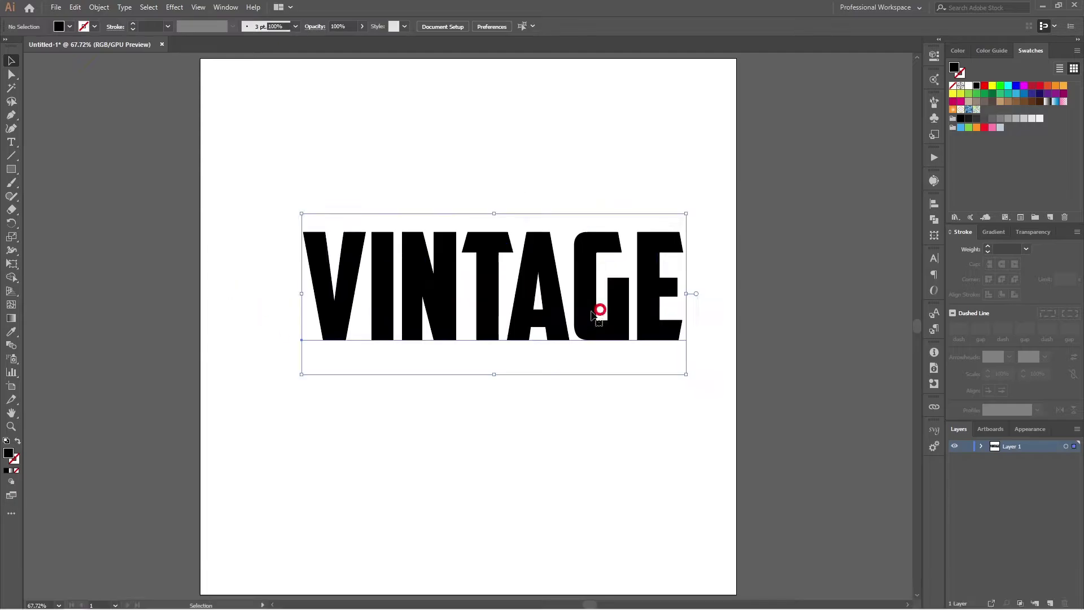
Change the font of the VINTAGE text to Caringin.
click(417, 26)
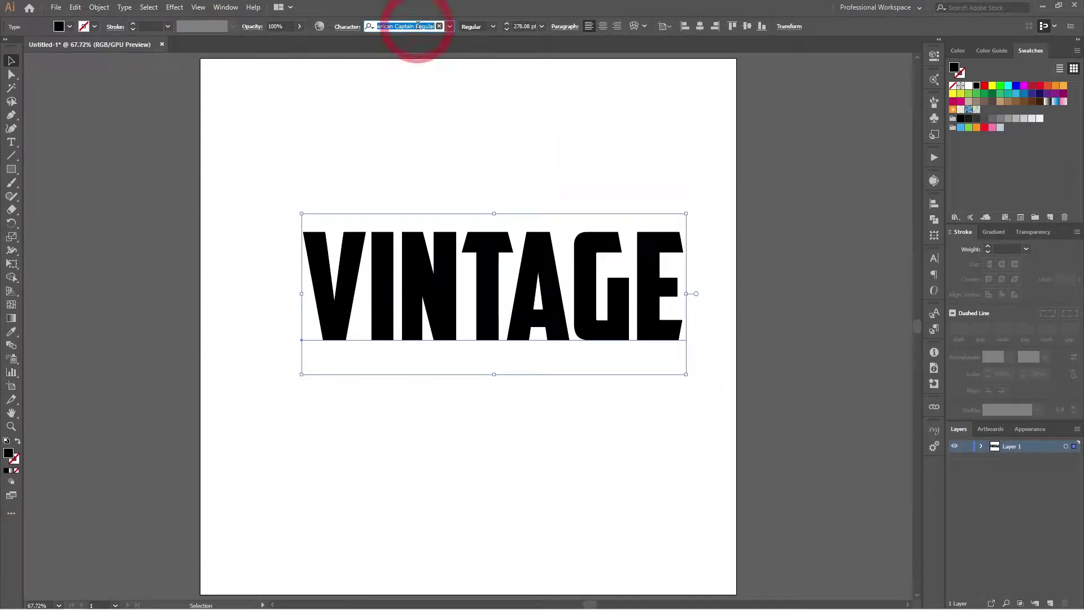
text(carin)
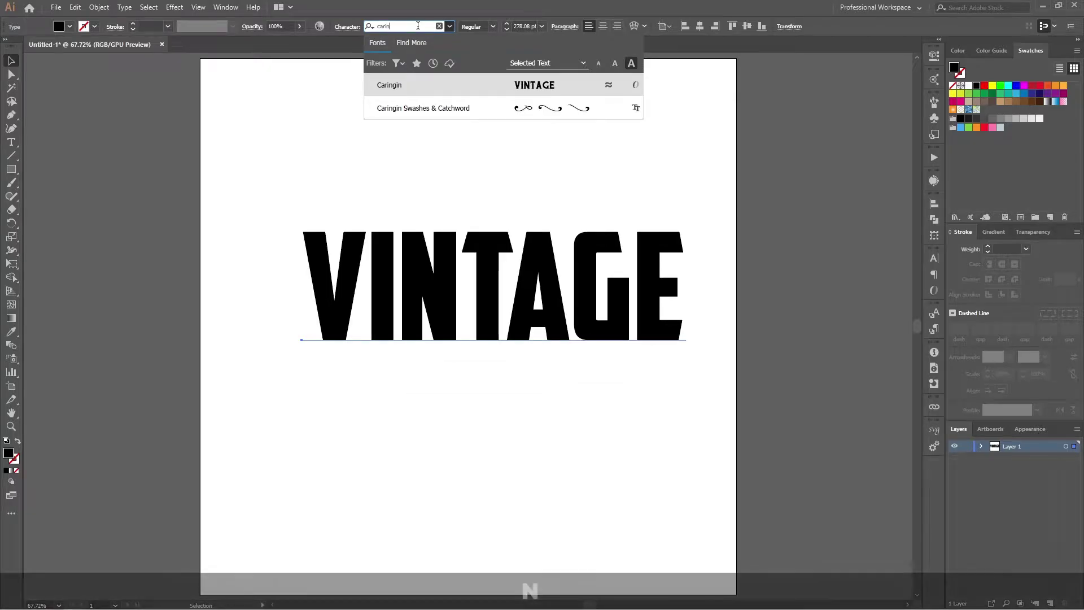
key(Return)
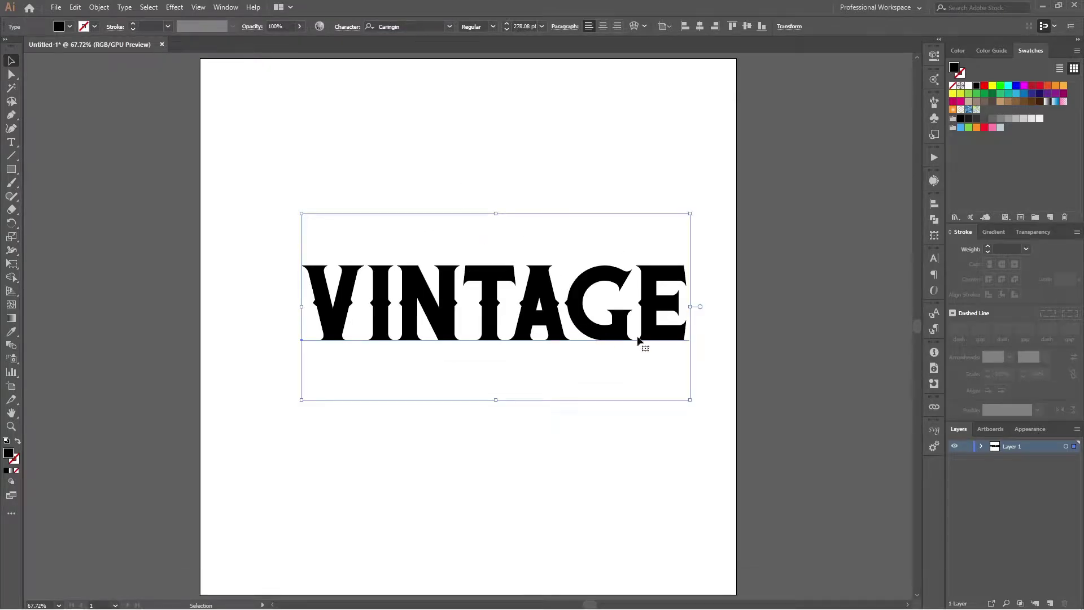
click(762, 367)
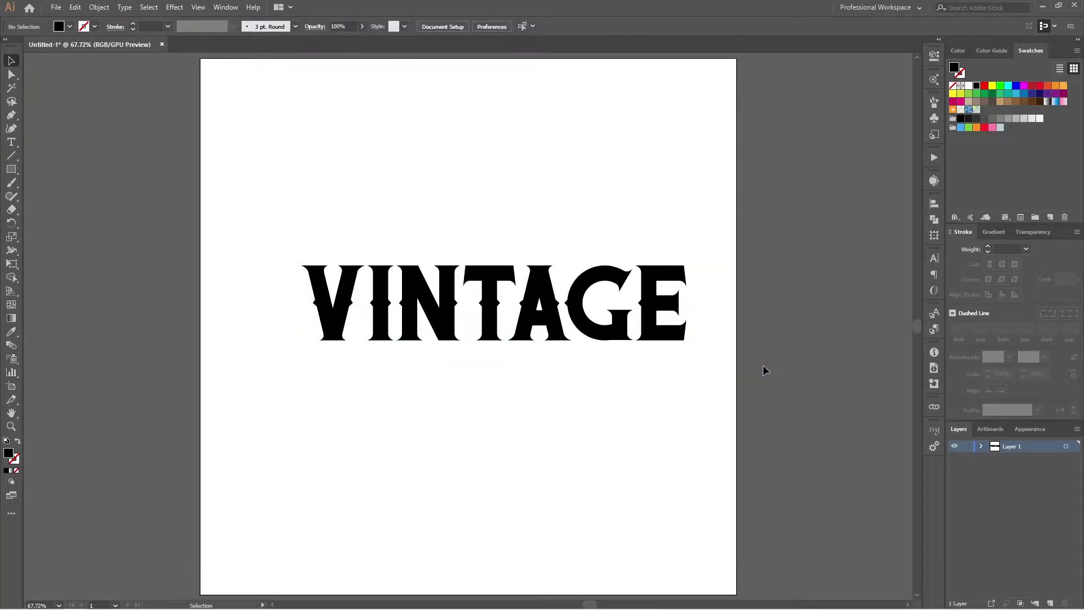
Reposition the VINTAGE text around the middle of the artboard and convert it to outlines.
drag(655, 336, 571, 282)
click(560, 290)
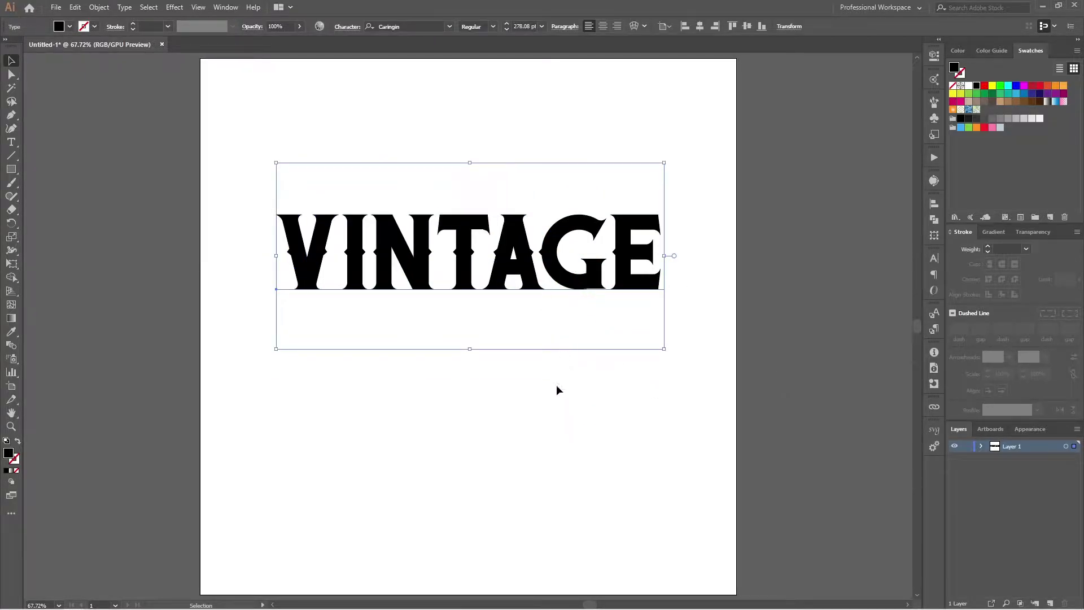
key(space)
drag(570, 378, 431, 370)
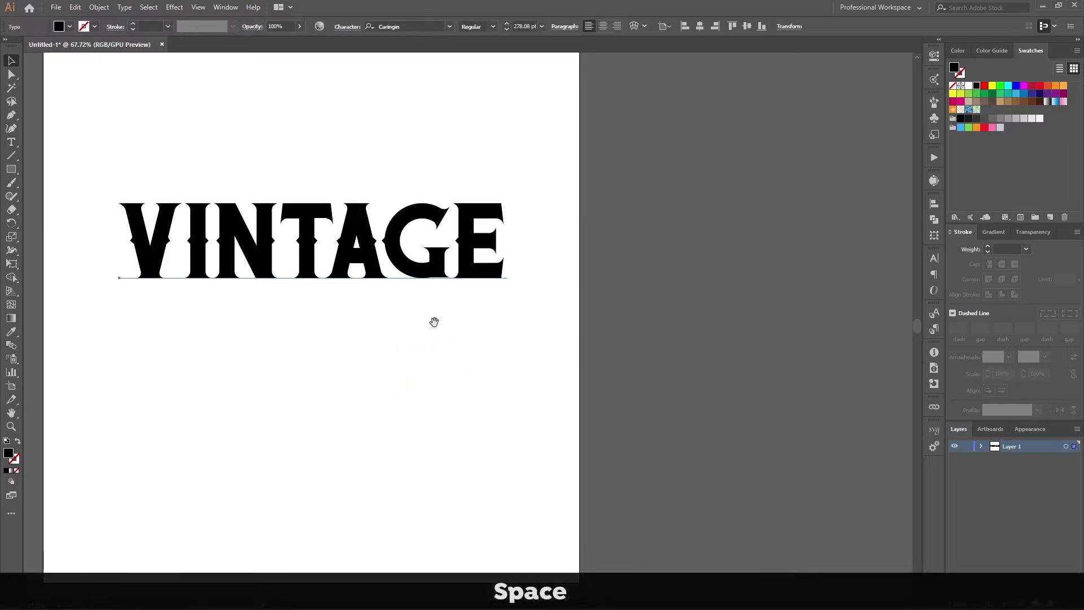
key(space)
drag(431, 278, 537, 350)
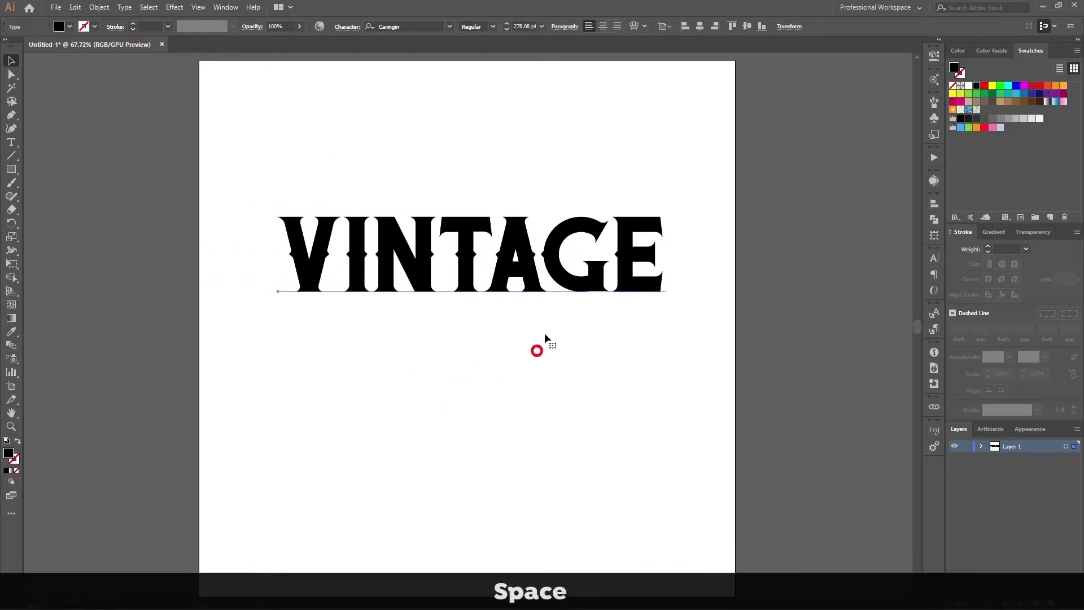
drag(524, 277, 523, 323)
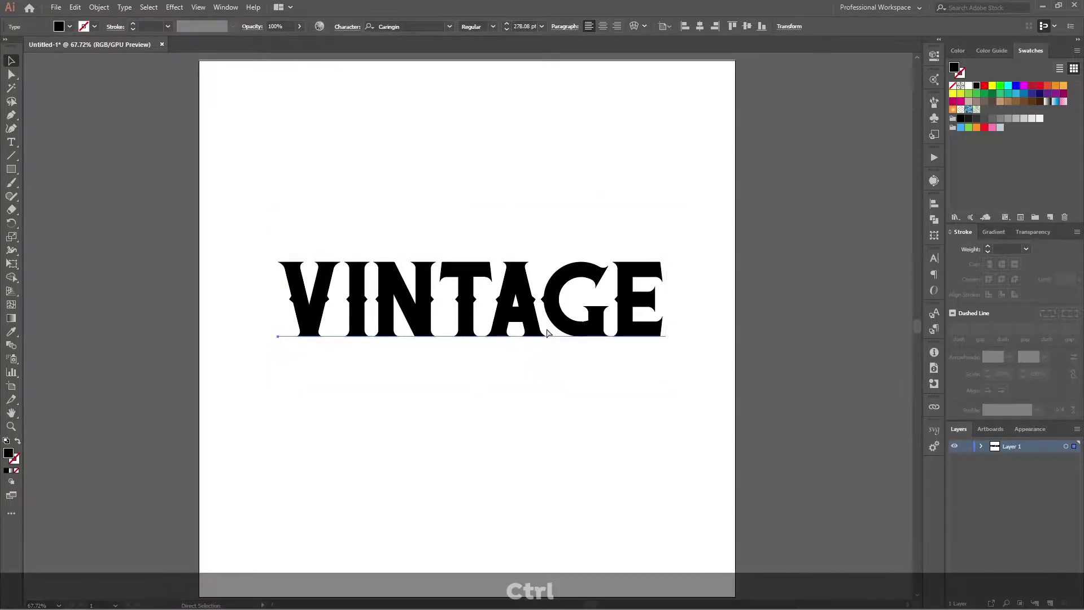
key(ctrl+shift+o)
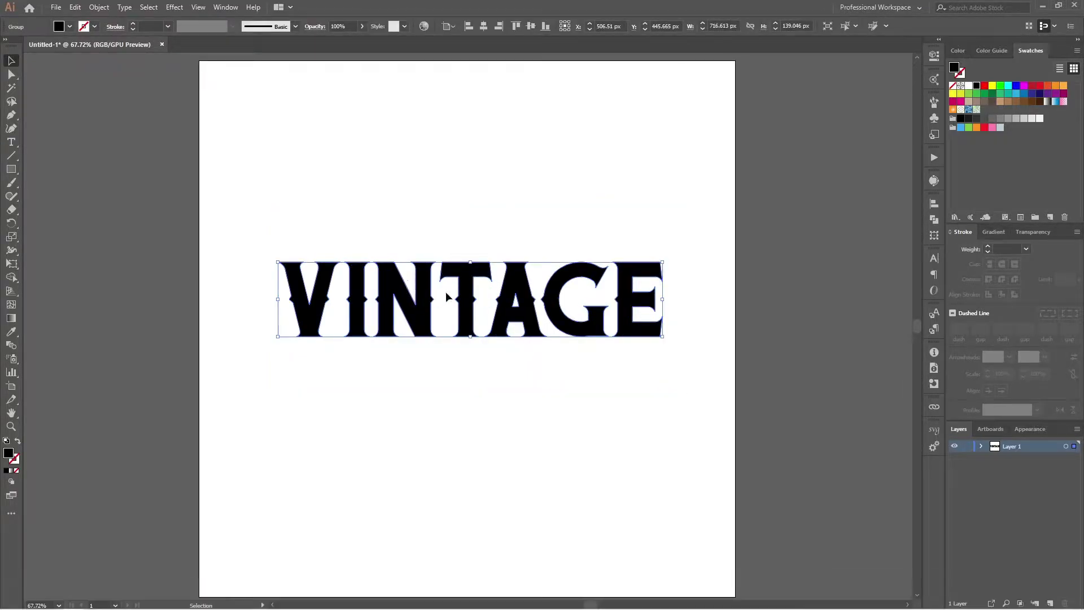
click(479, 405)
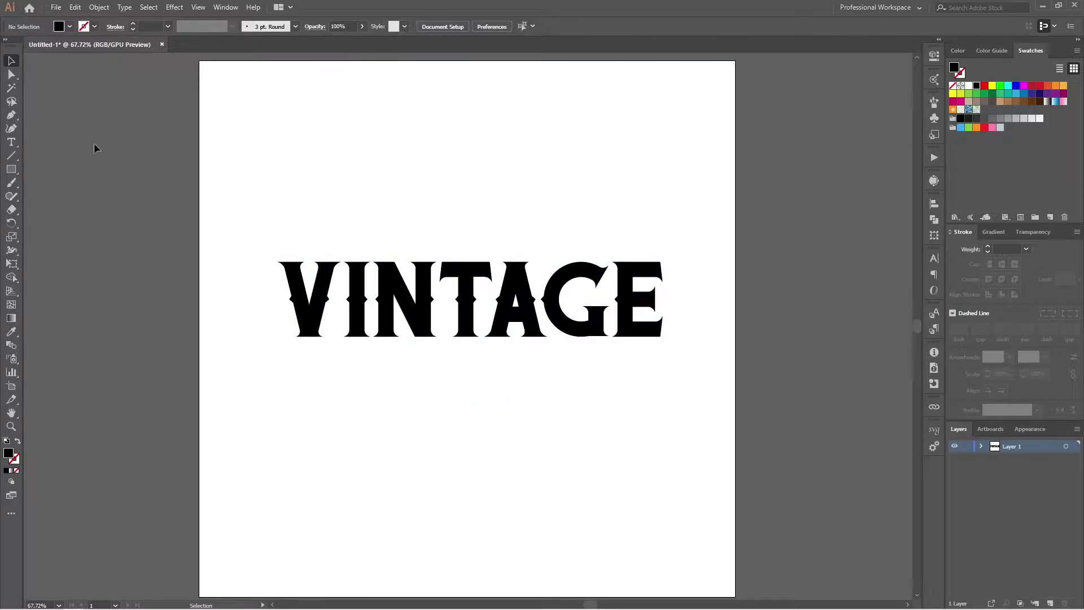
Draw a rectangle about 720 by 139 px matching the lettering's extents and move it above the word.
click(15, 169)
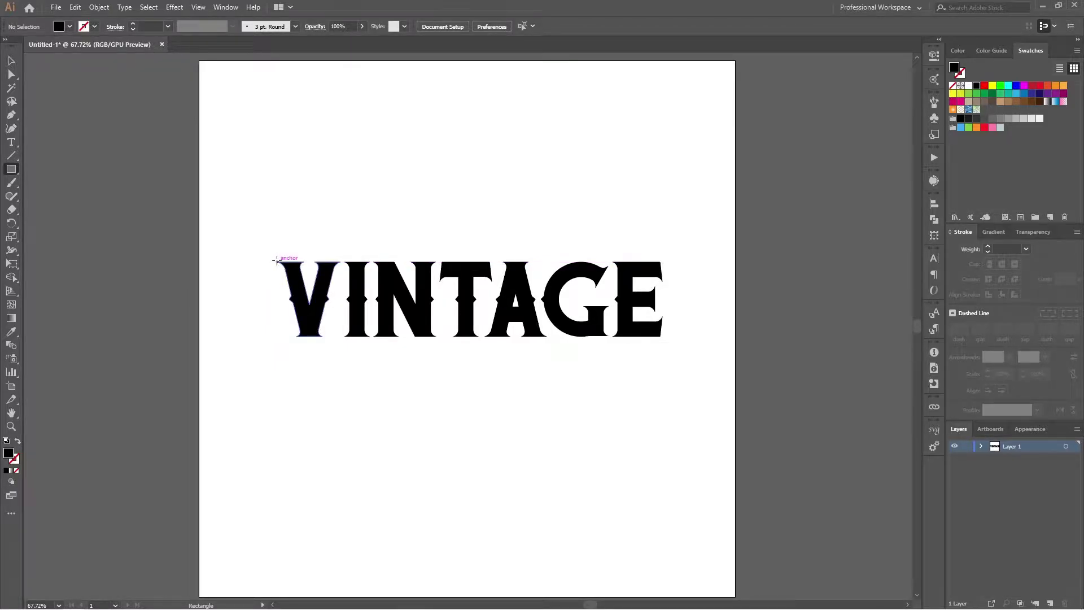
drag(276, 261, 664, 338)
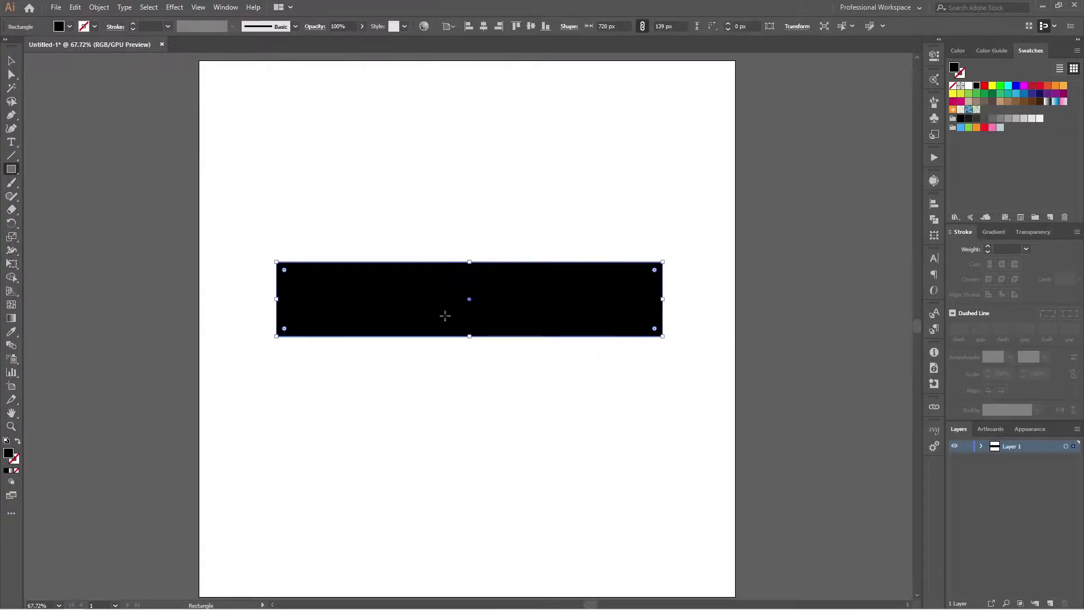
key(v)
drag(498, 299, 486, 178)
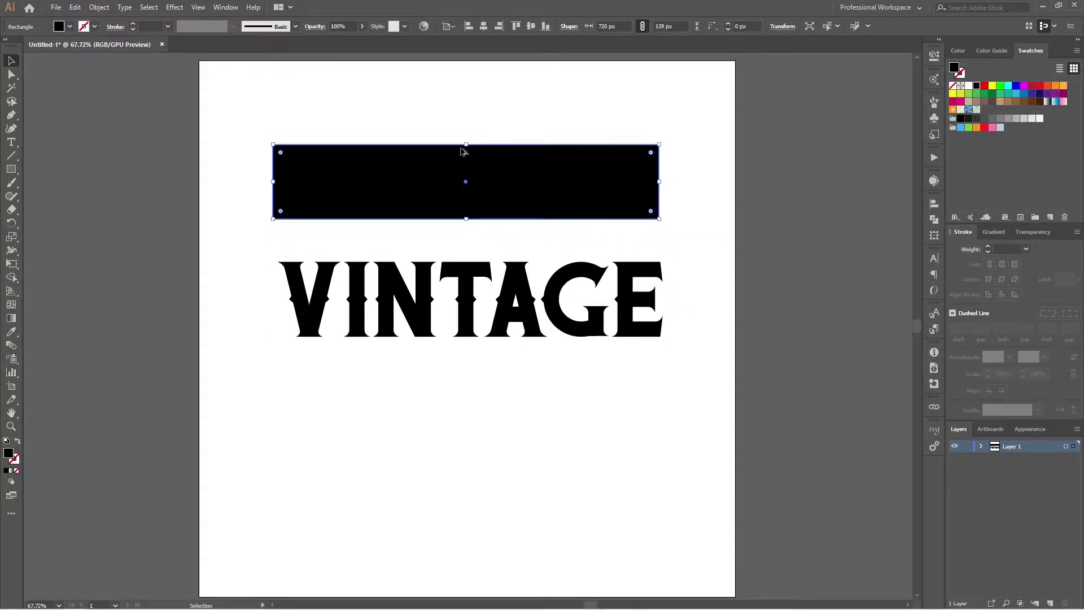
Stretch the rectangle vertically from its center to a height of about 163 px.
key(alt)
drag(466, 143, 467, 138)
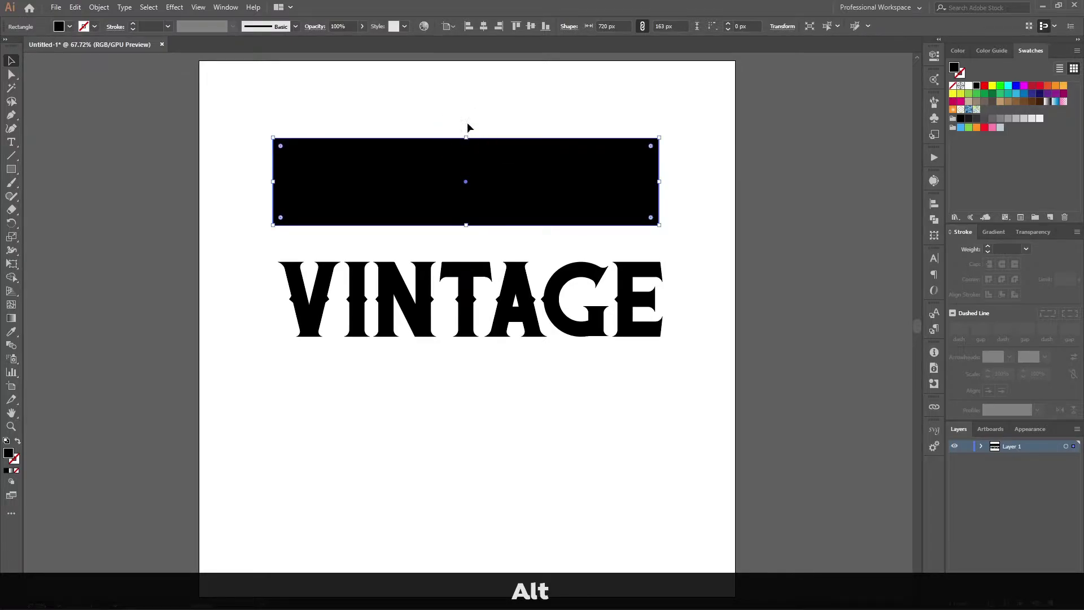
click(467, 120)
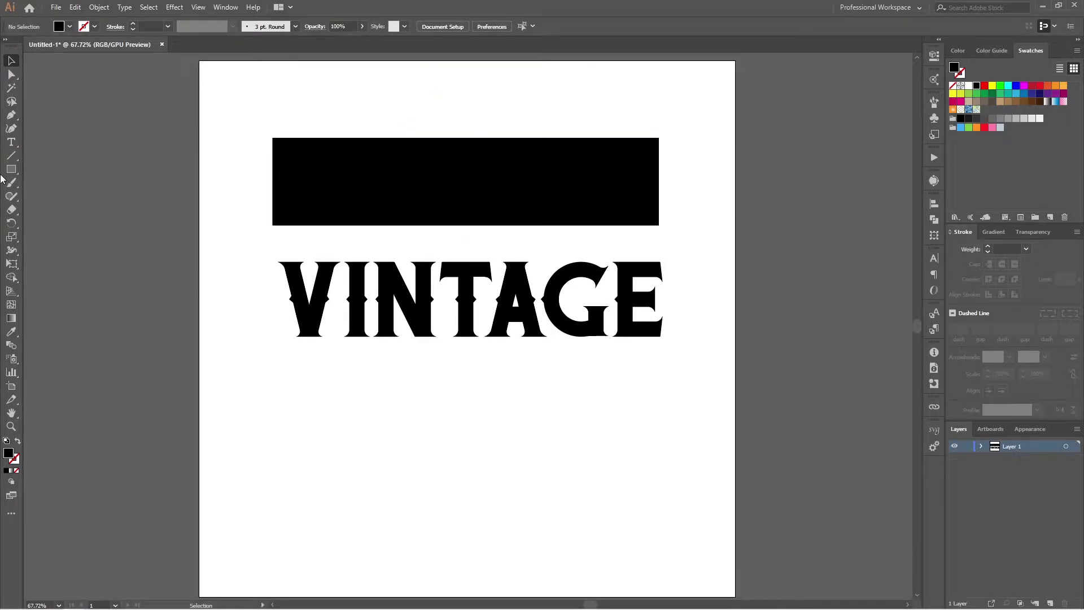
Draw a horizontal line about 720 px long just above the rectangle, spanning its full width.
click(11, 155)
drag(273, 127, 659, 125)
key(v)
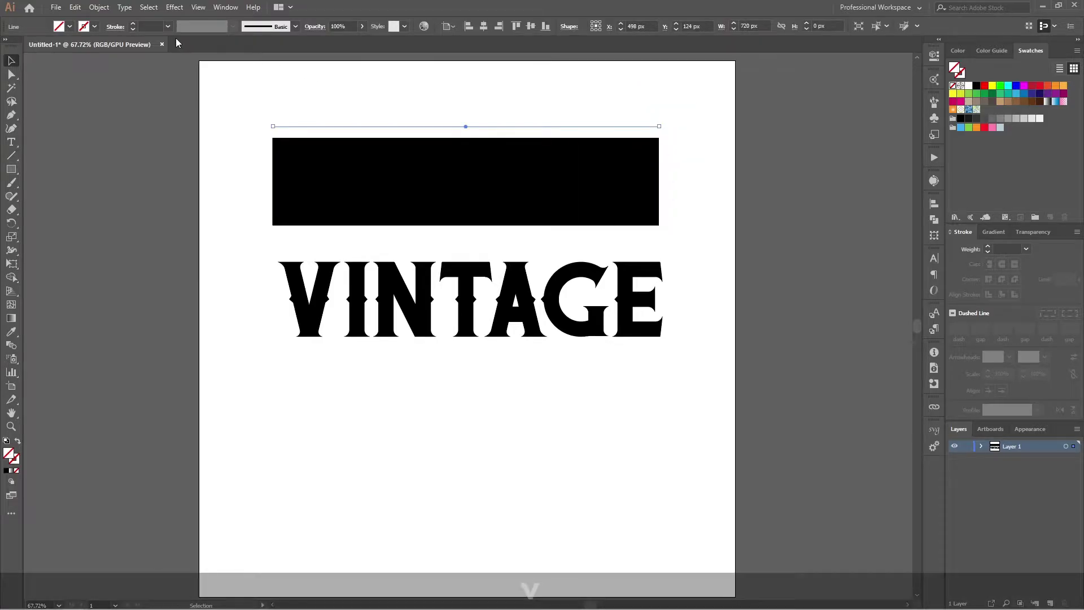
Set the line's stroke weight to 10 pt.
click(148, 26)
scroll(149, 26, up, 8)
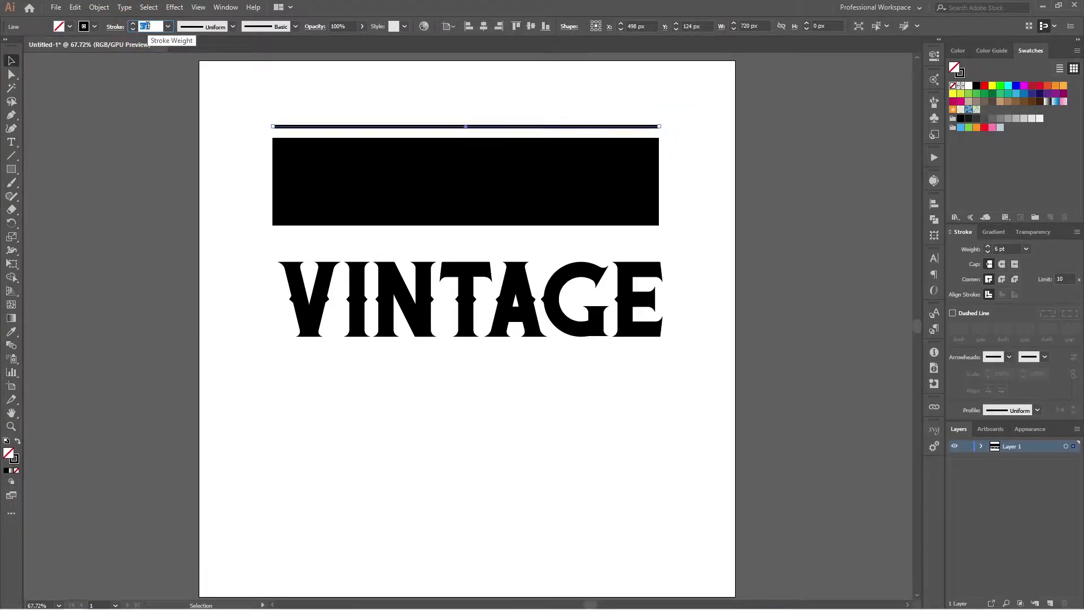
scroll(150, 27, up, 1)
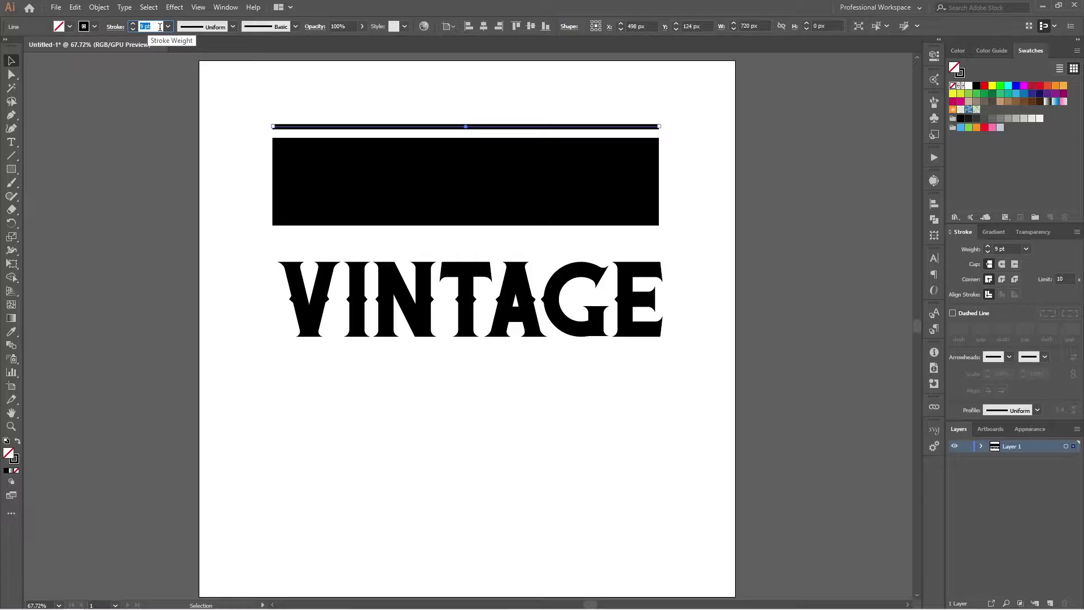
scroll(160, 28, up, 1)
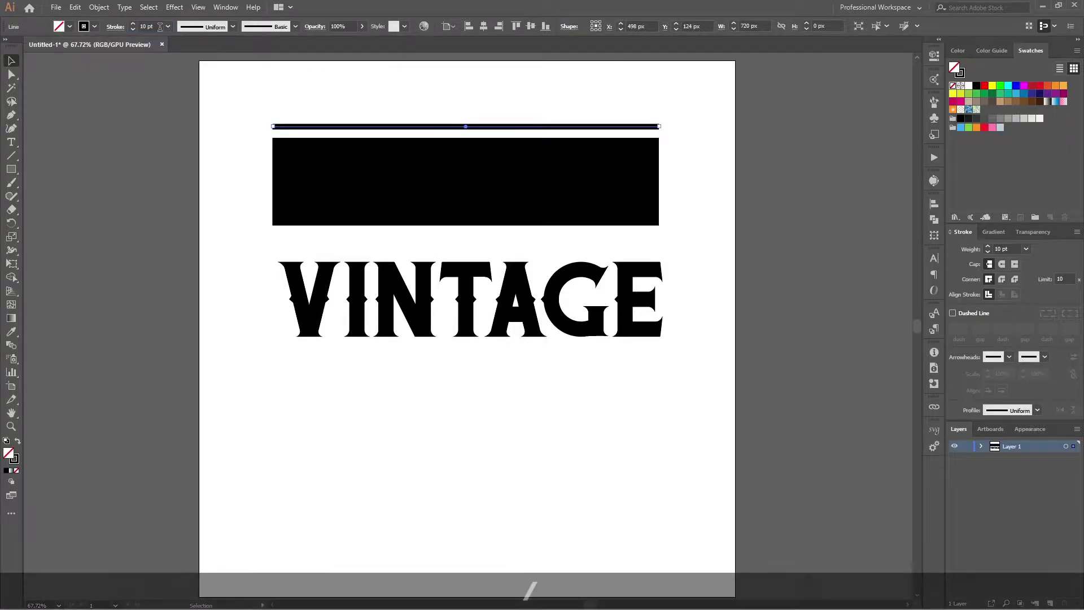
click(708, 164)
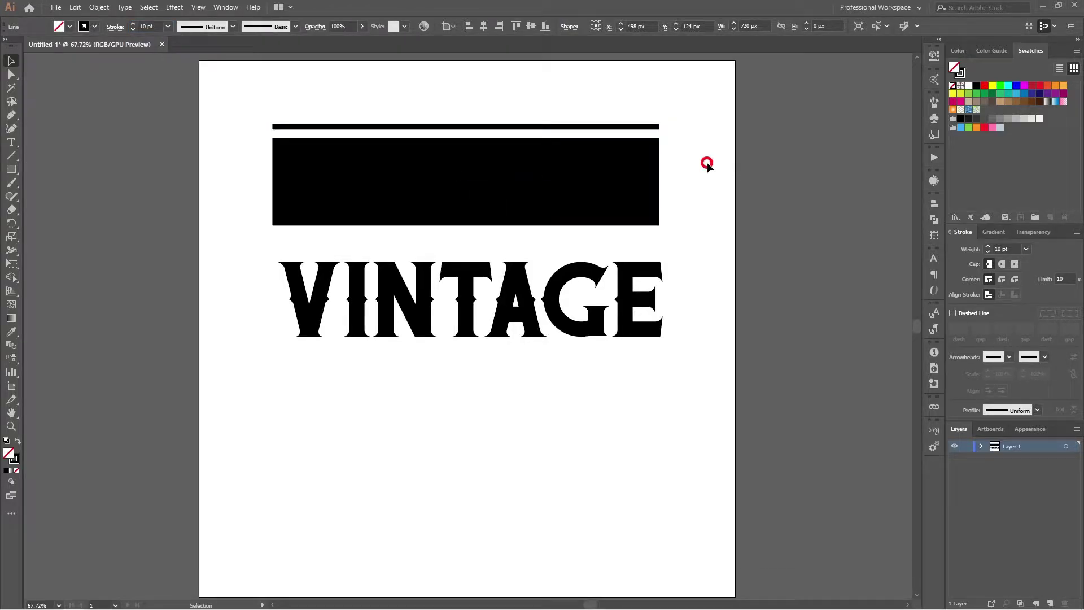
Duplicate the line straight down to just below the rectangle, matching the upper gap.
click(622, 126)
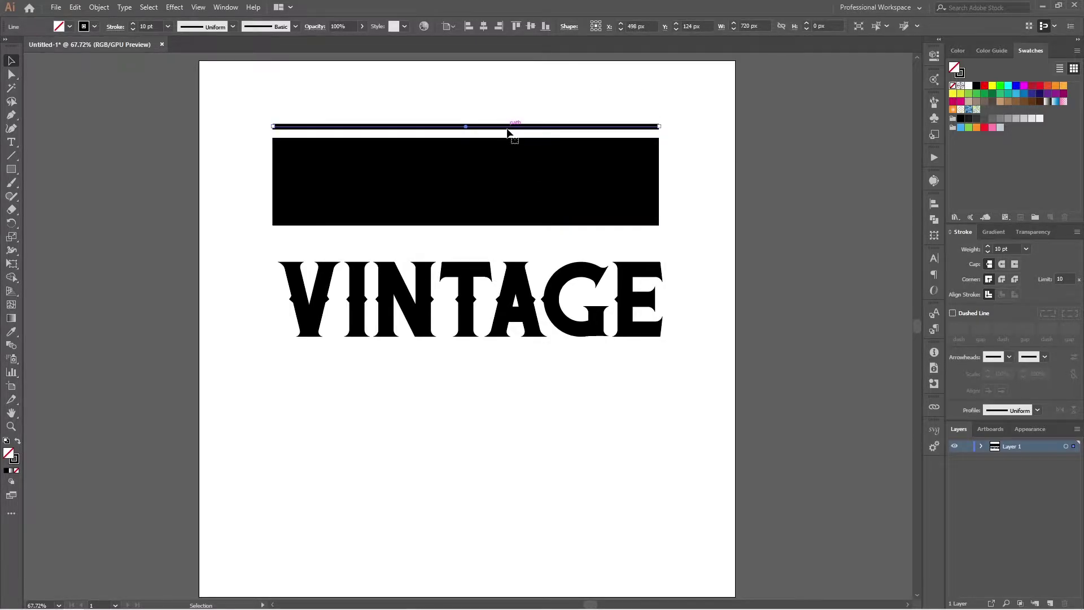
drag(510, 131, 514, 236)
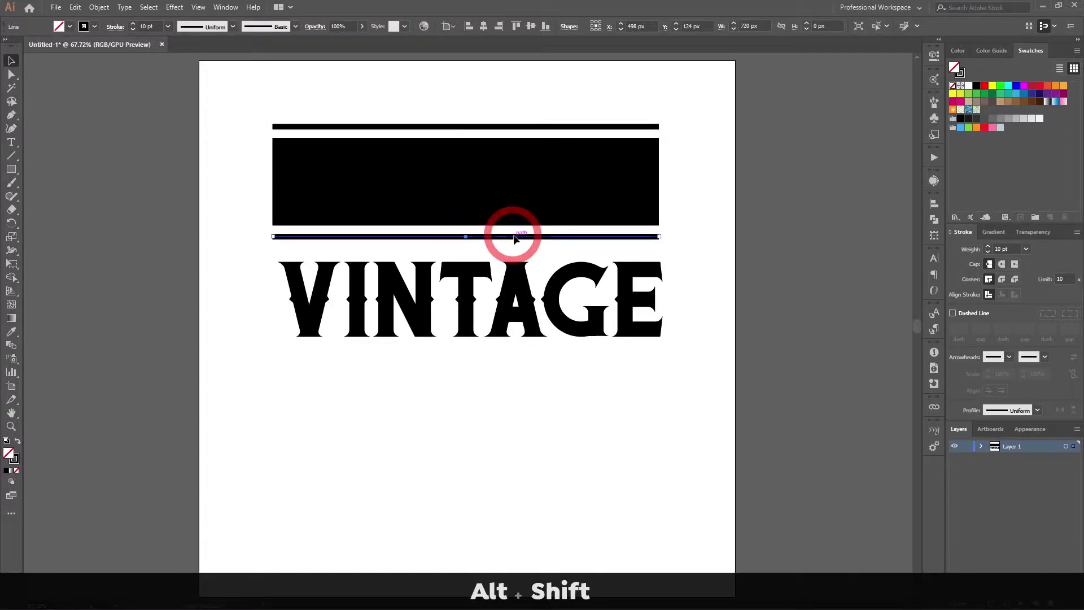
click(697, 207)
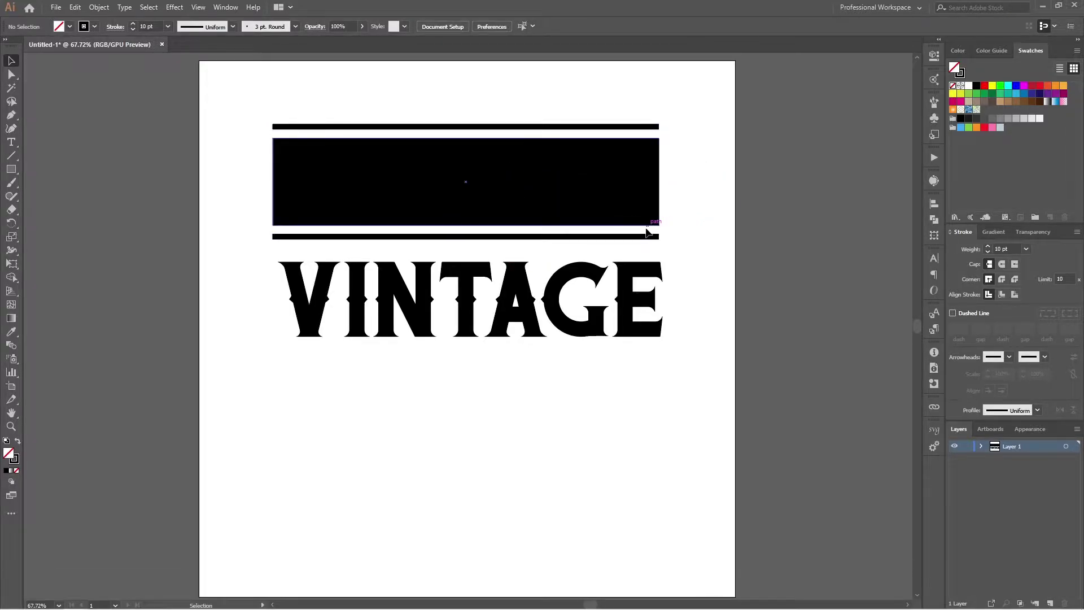
Group the two lines above and below the rectangle.
click(580, 237)
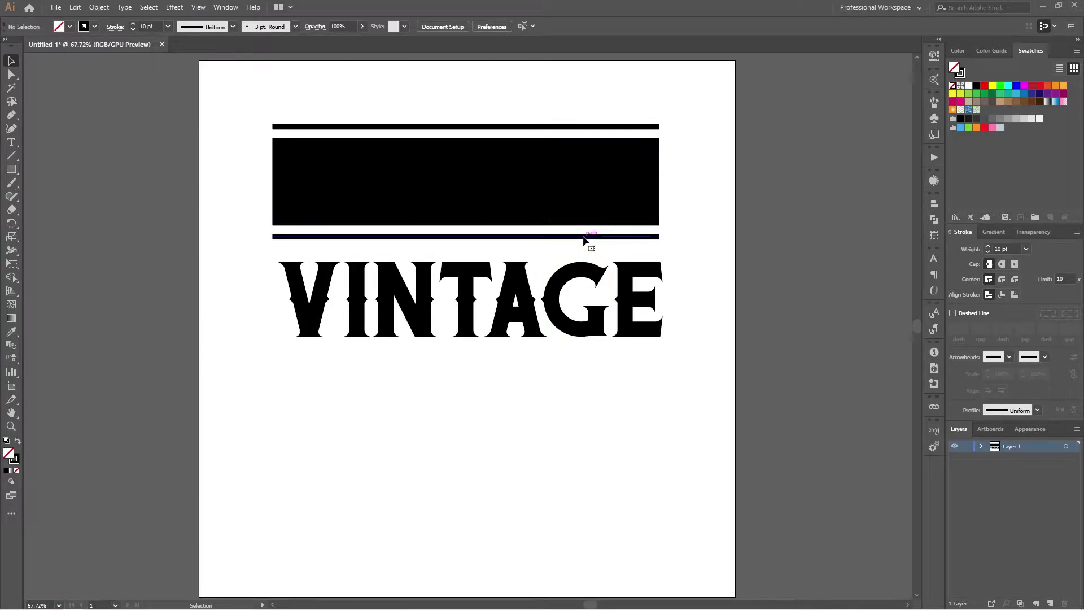
shift+click(589, 130)
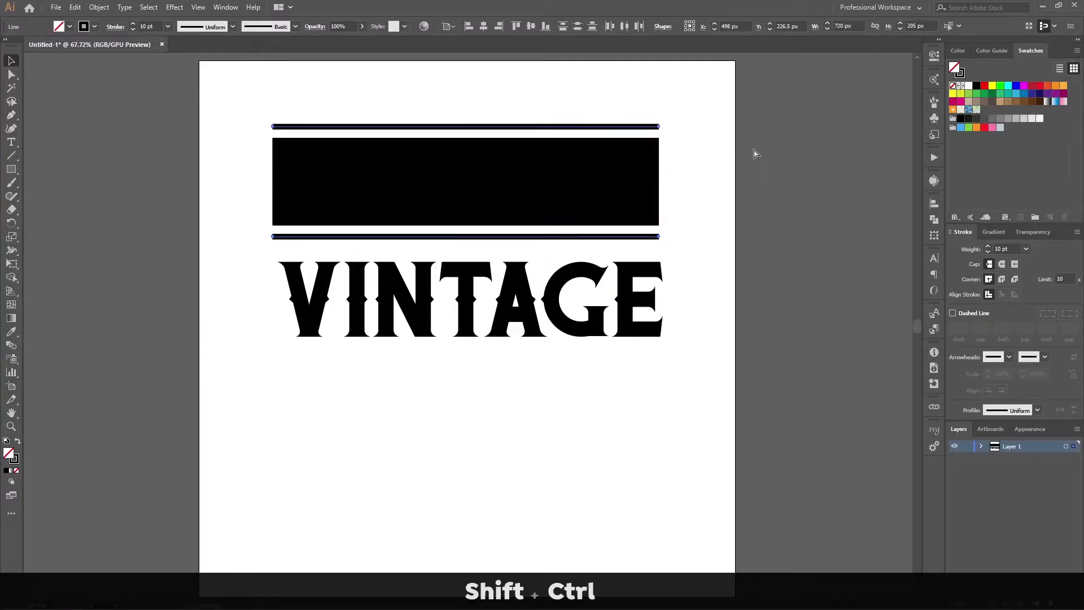
key(ctrl+shift+g)
click(706, 161)
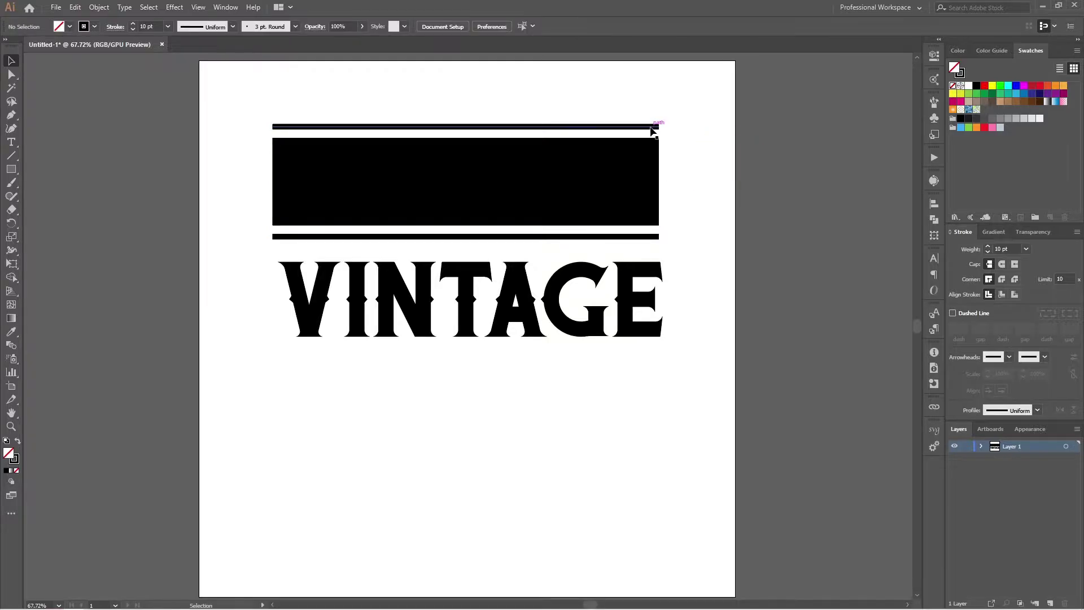
Select the grouped lines with the rectangle, make the rectangle the key object for alignment, and clear the selection.
drag(676, 120, 632, 176)
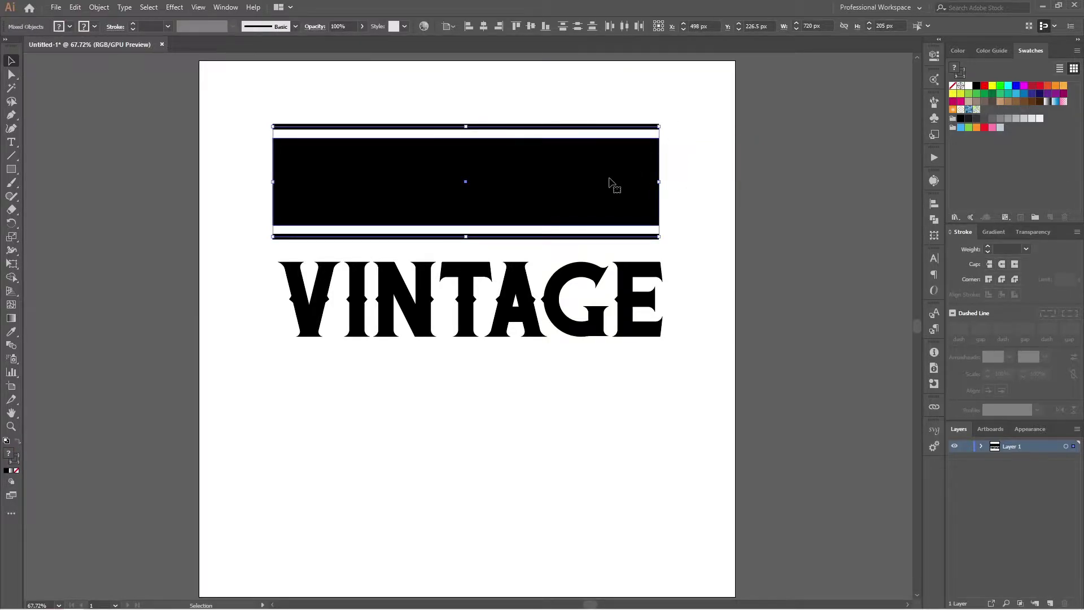
click(609, 180)
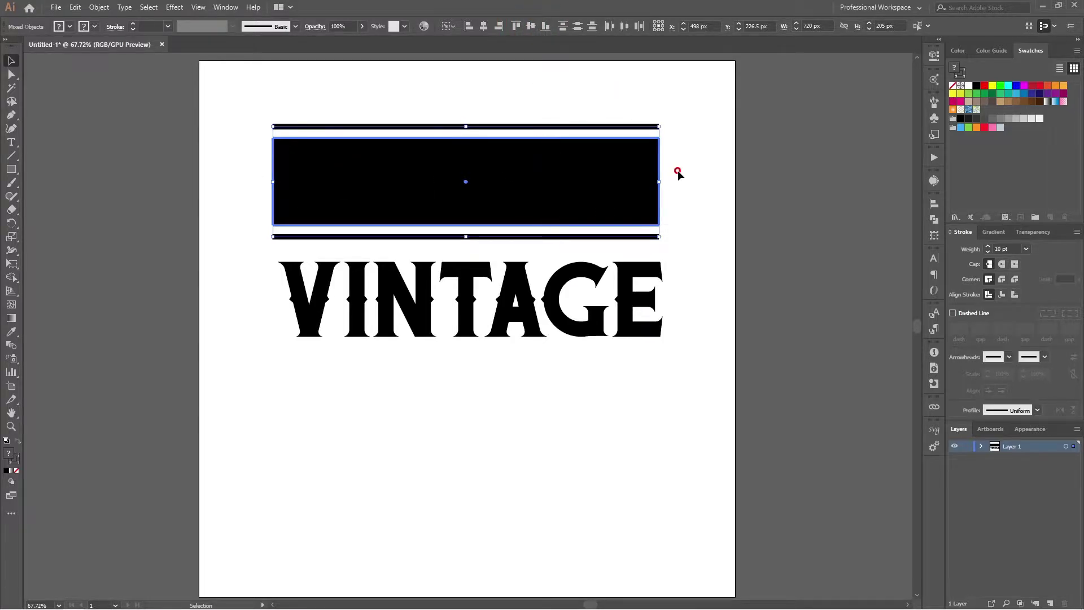
click(675, 148)
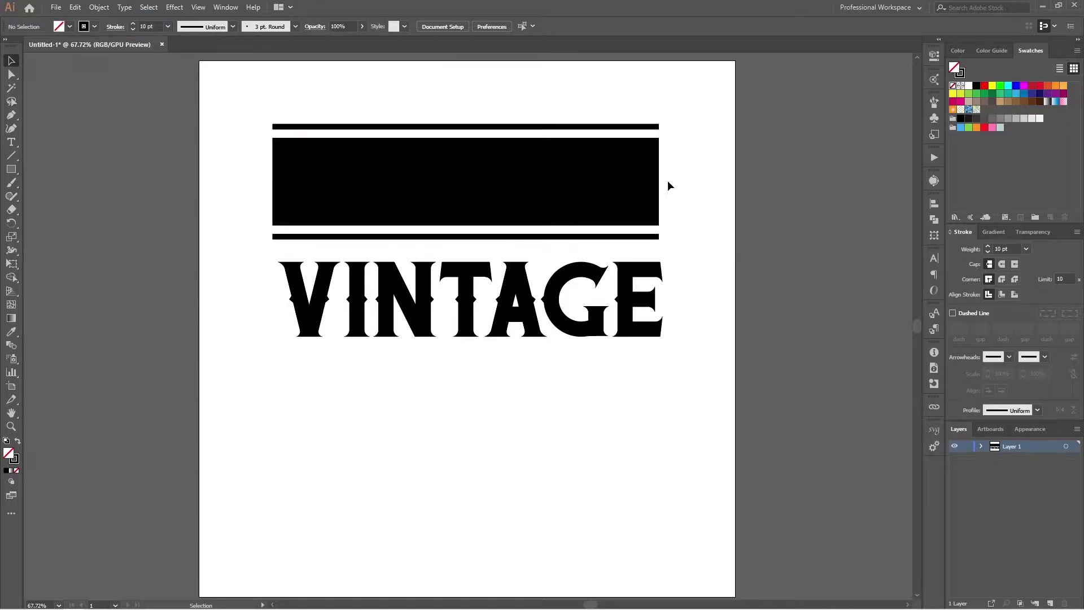
Move the VINTAGE text straight down to the artboard's lower edge, and group the rectangle with its two lines.
click(575, 333)
drag(575, 333, 576, 571)
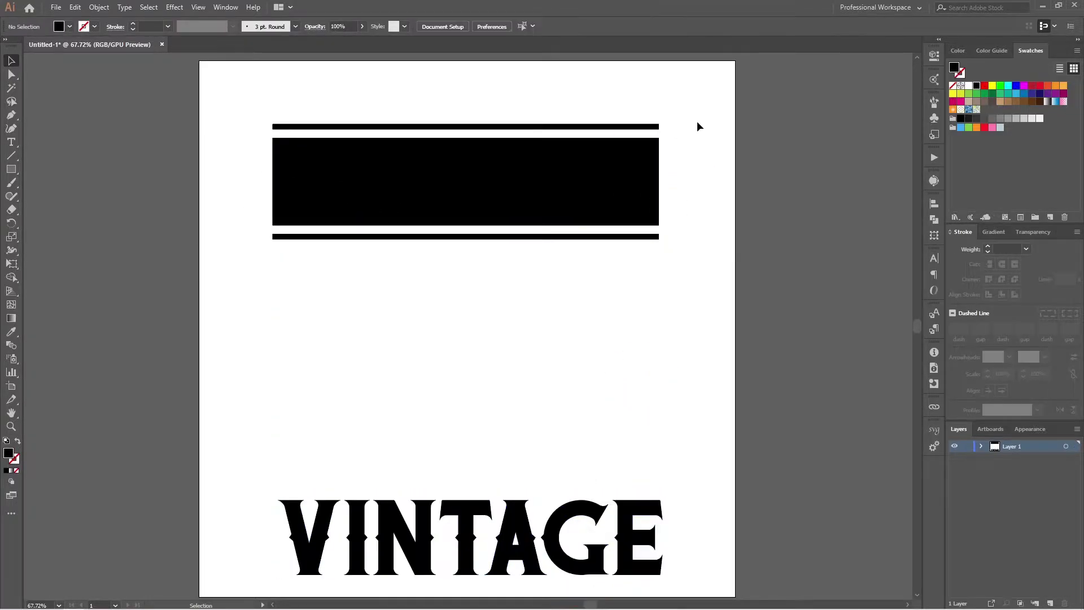
drag(697, 122, 494, 257)
key(ctrl+g)
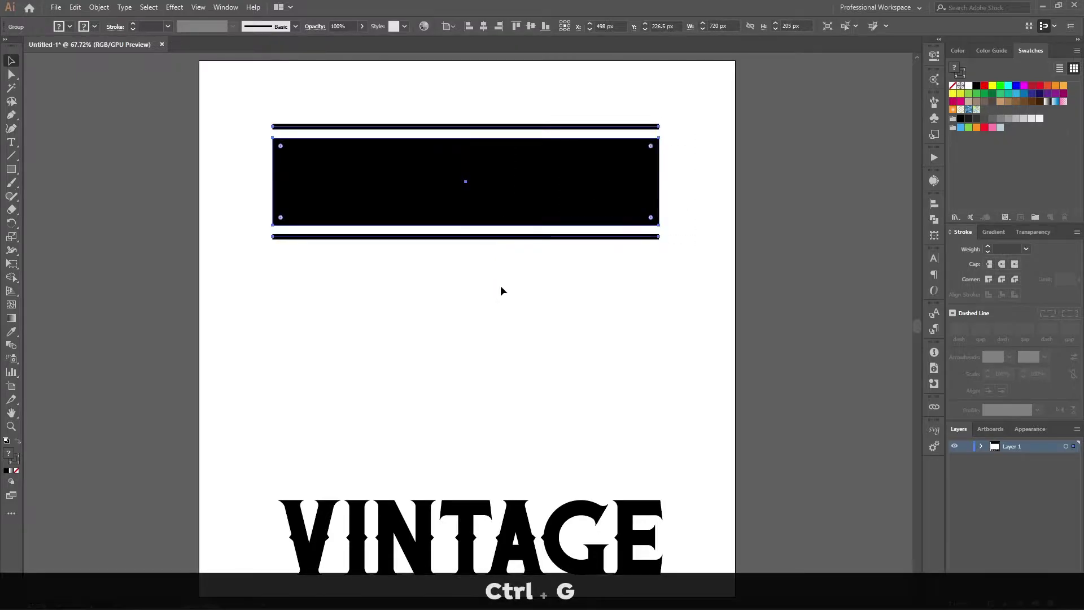
Move the grouped rectangle and lines down to about X 492 px, Y 332.5 px.
click(503, 290)
drag(533, 193, 534, 225)
click(519, 301)
click(520, 284)
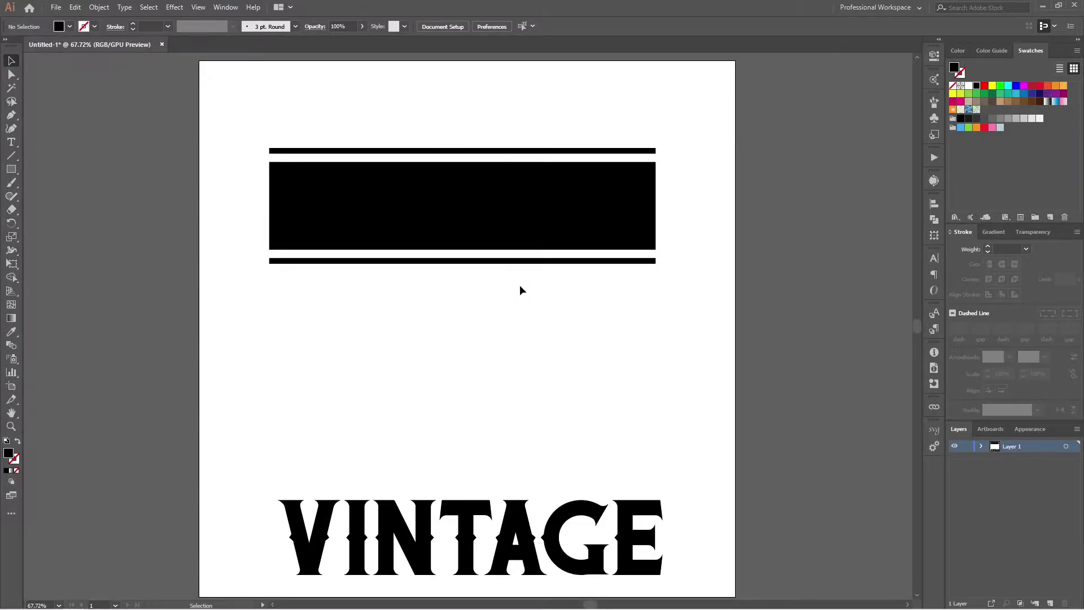
drag(504, 238, 500, 270)
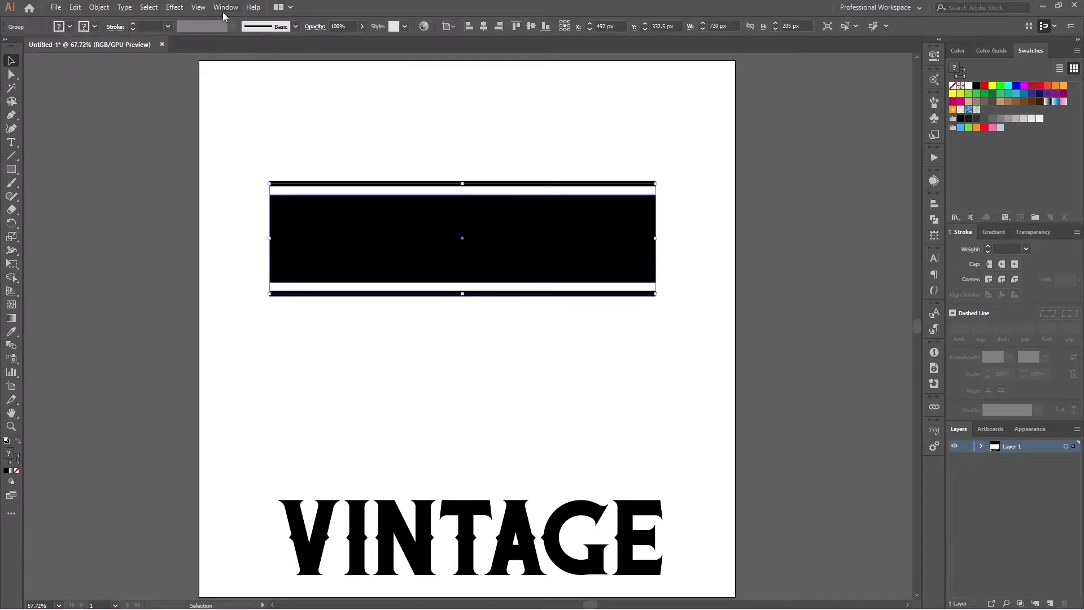
Apply a horizontal Rise warp with a 45% bend to the grouped rectangle and lines, and clear the selection.
click(179, 9)
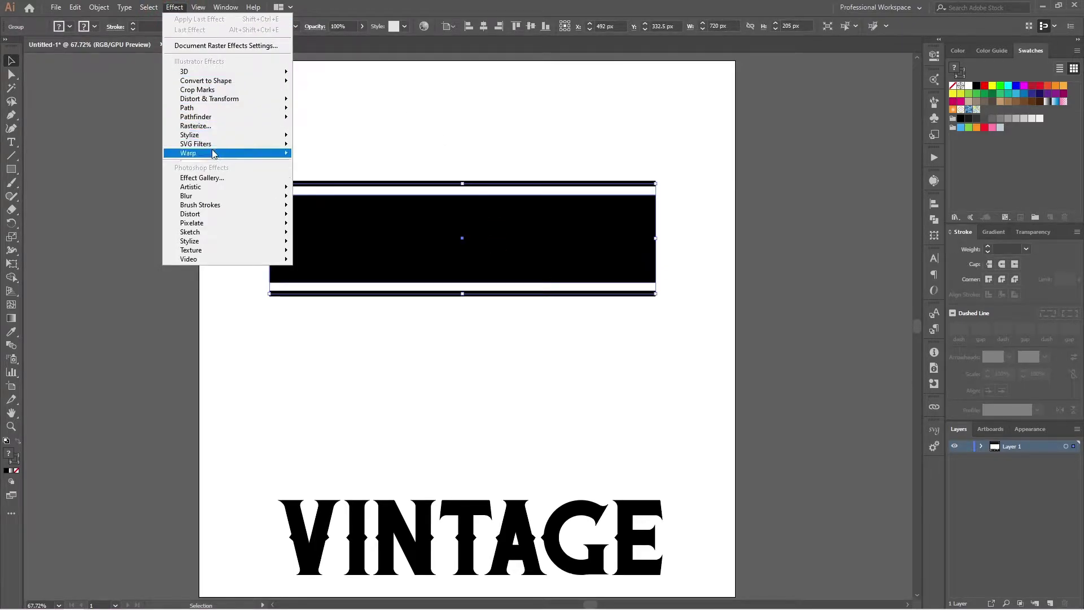
mouse_move(214, 154)
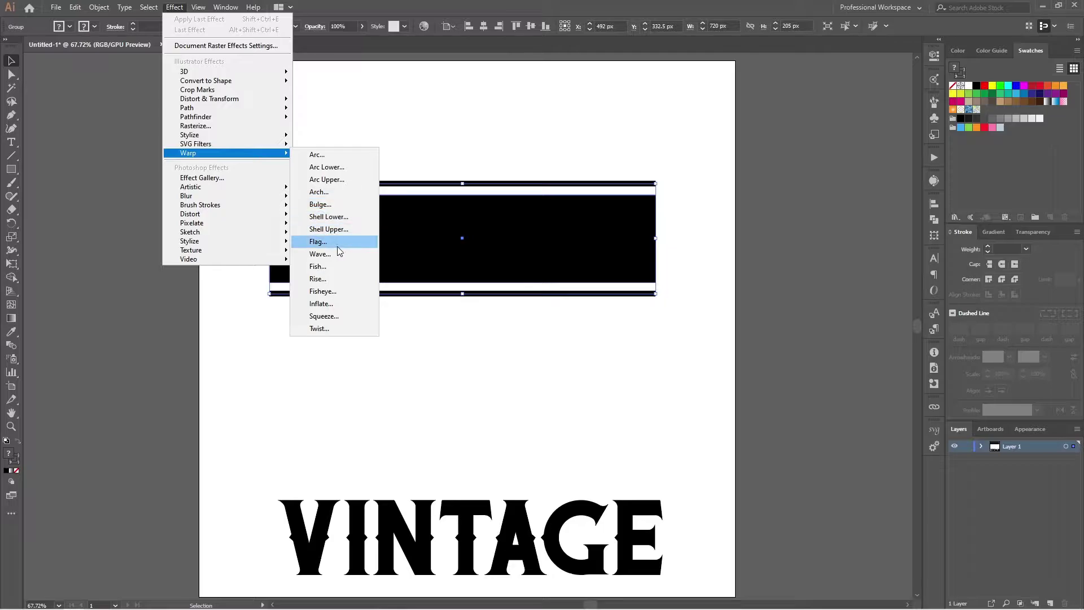
click(318, 279)
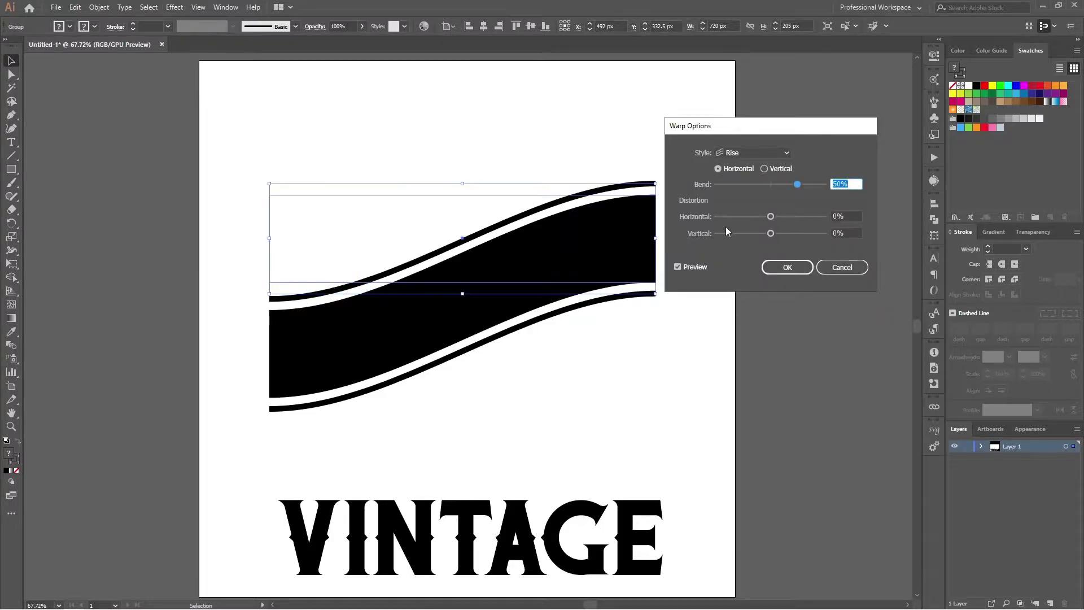
key(Down)
key(Down)
key(Down)
key(Down)
key(Down)
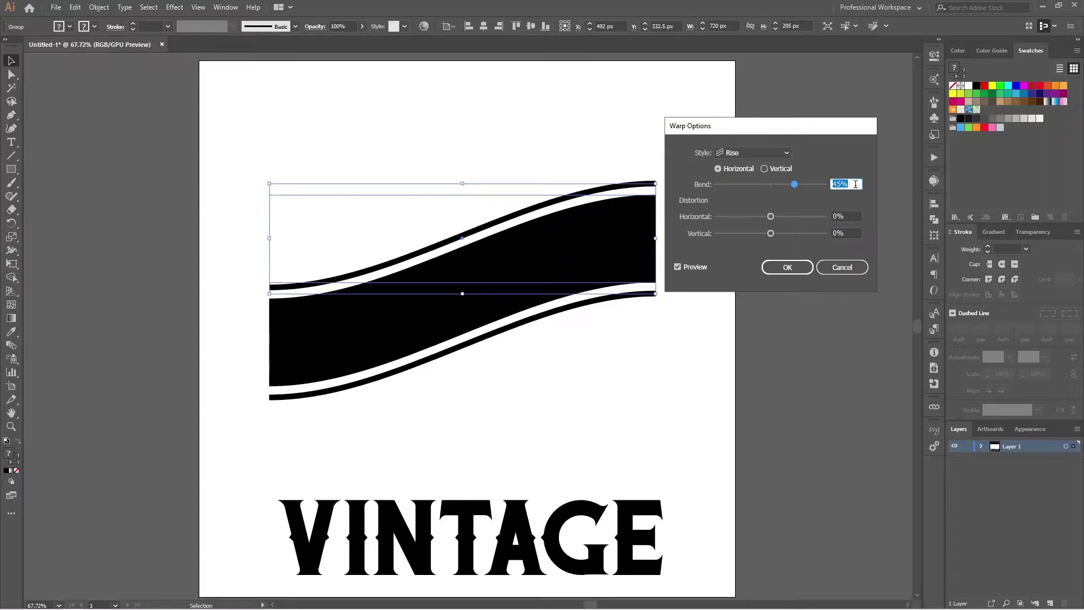
click(788, 268)
click(667, 351)
Inspect the warped banner's underlying paths in outline view, and return to the normal preview.
click(571, 273)
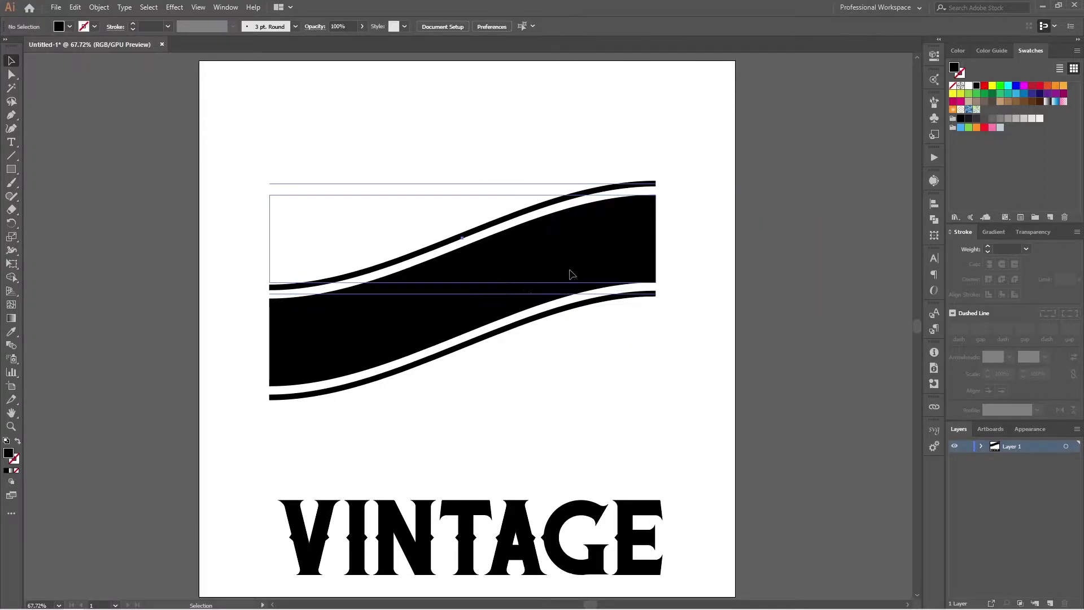
click(619, 355)
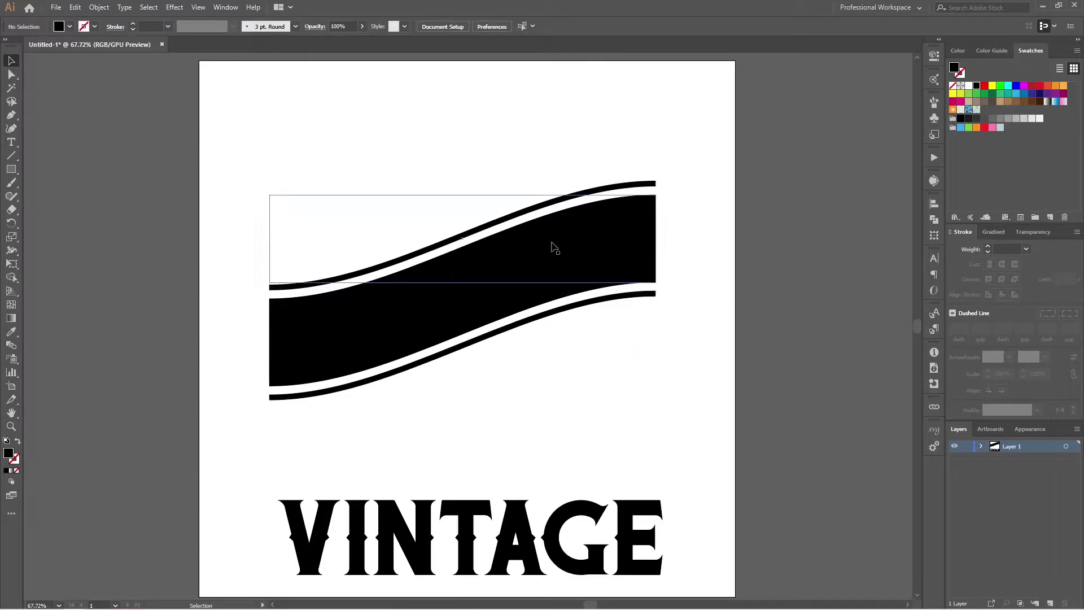
key(ctrl+y)
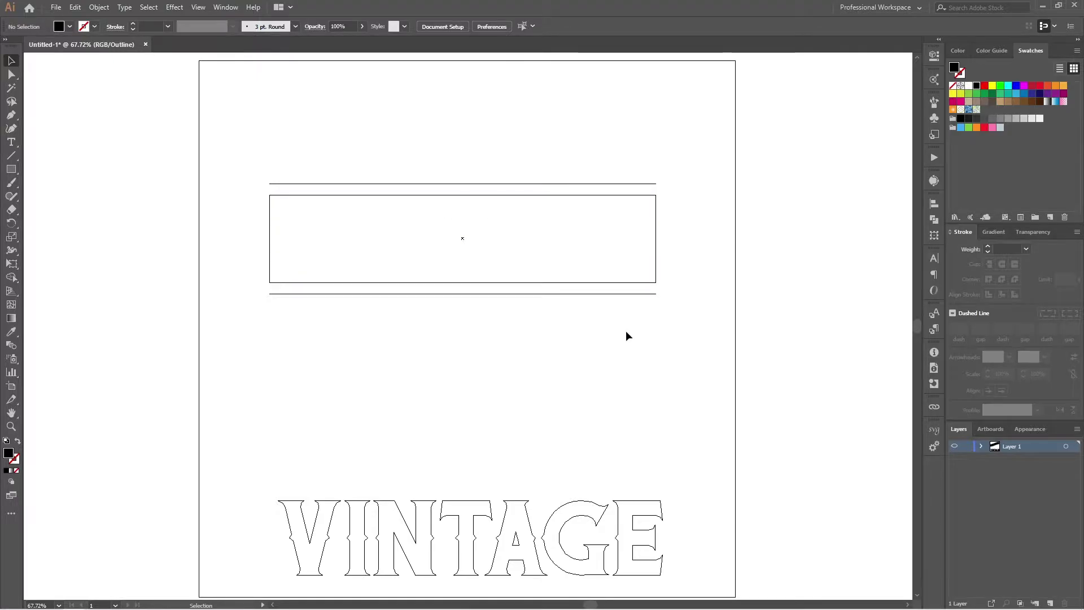
key(ctrl+y)
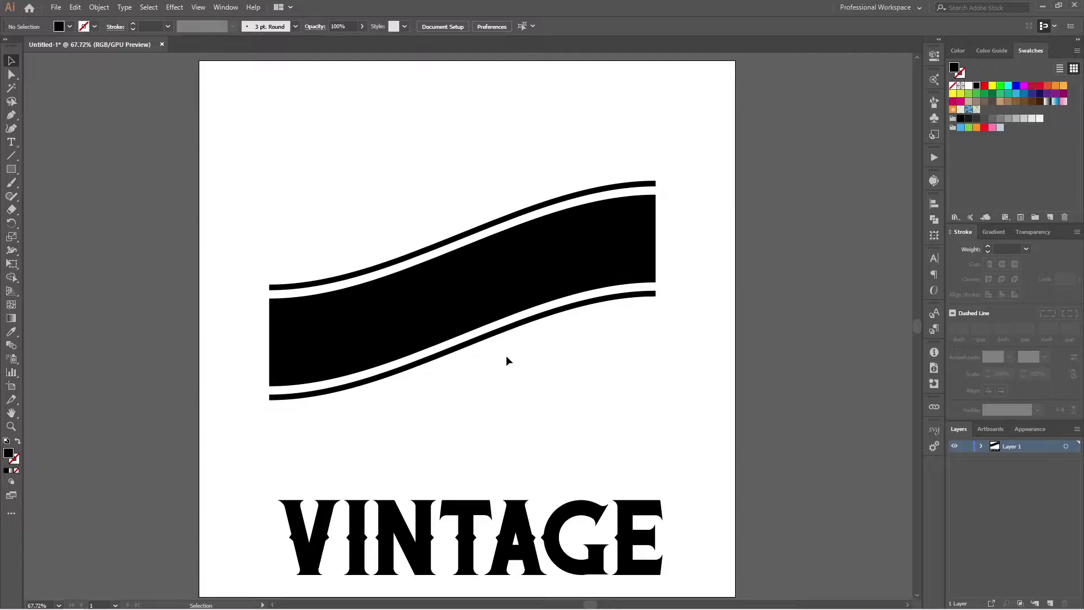
Move the warped banner up to about Y 283.5 px and expand its appearance into real curved paths.
drag(508, 284, 508, 264)
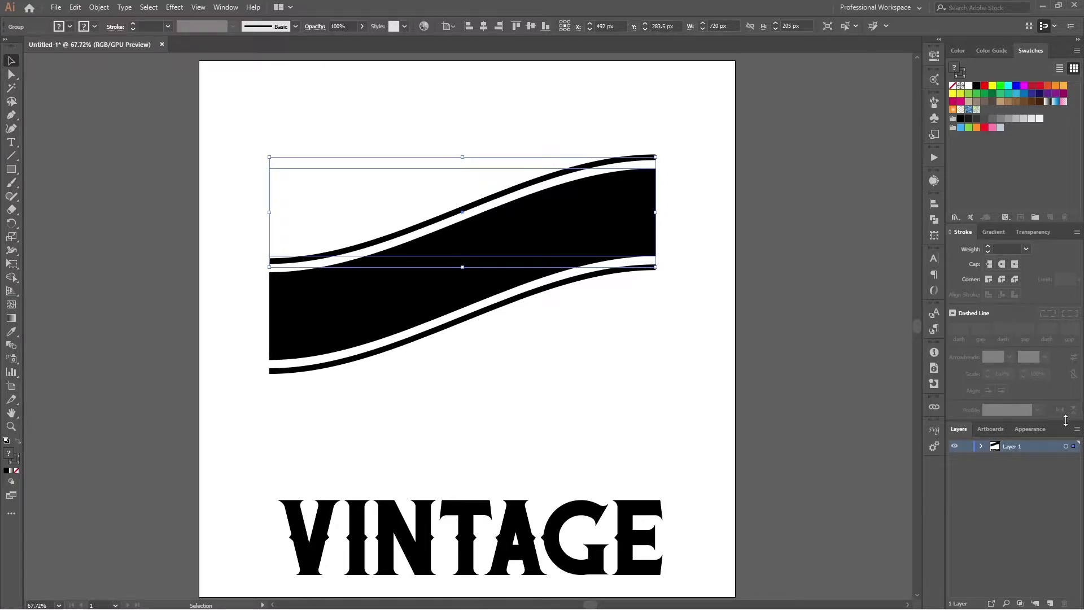
click(1030, 429)
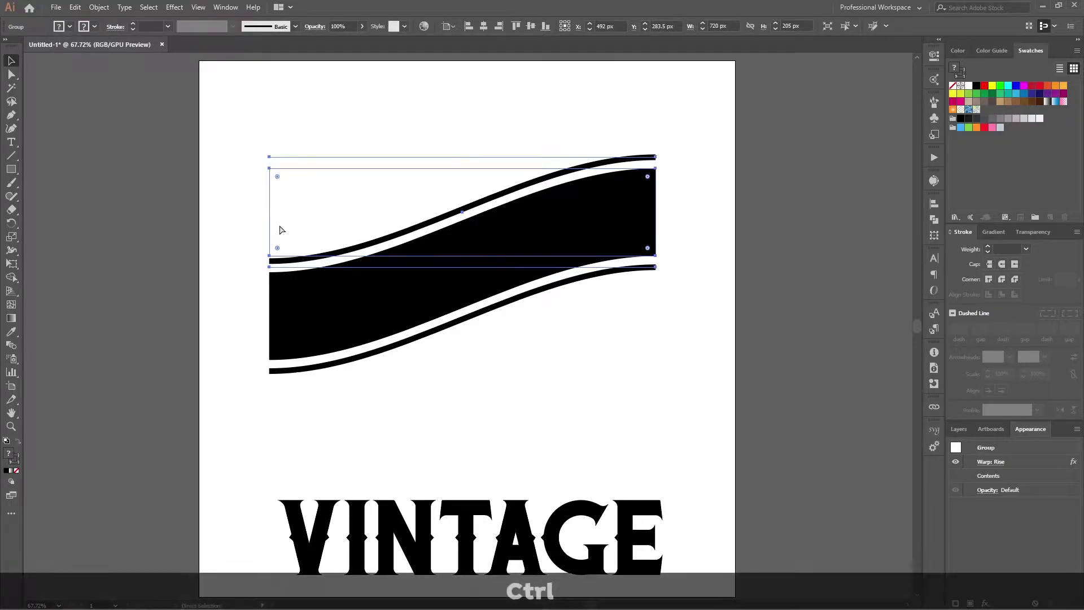
key(ctrl+shift+7)
key(shift)
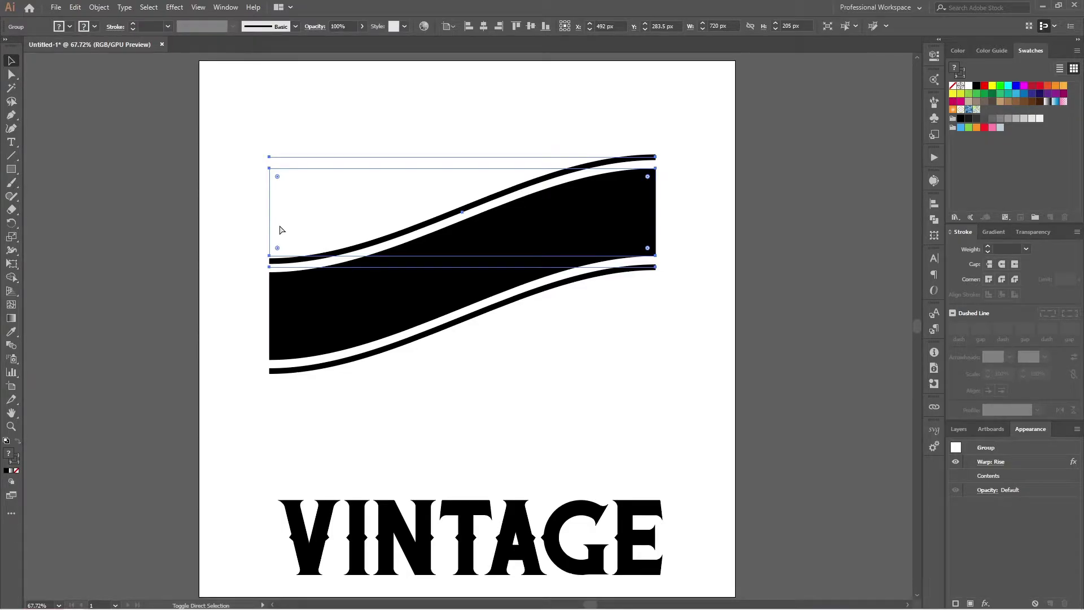
key(ctrl)
key(ctrl+shift+Up)
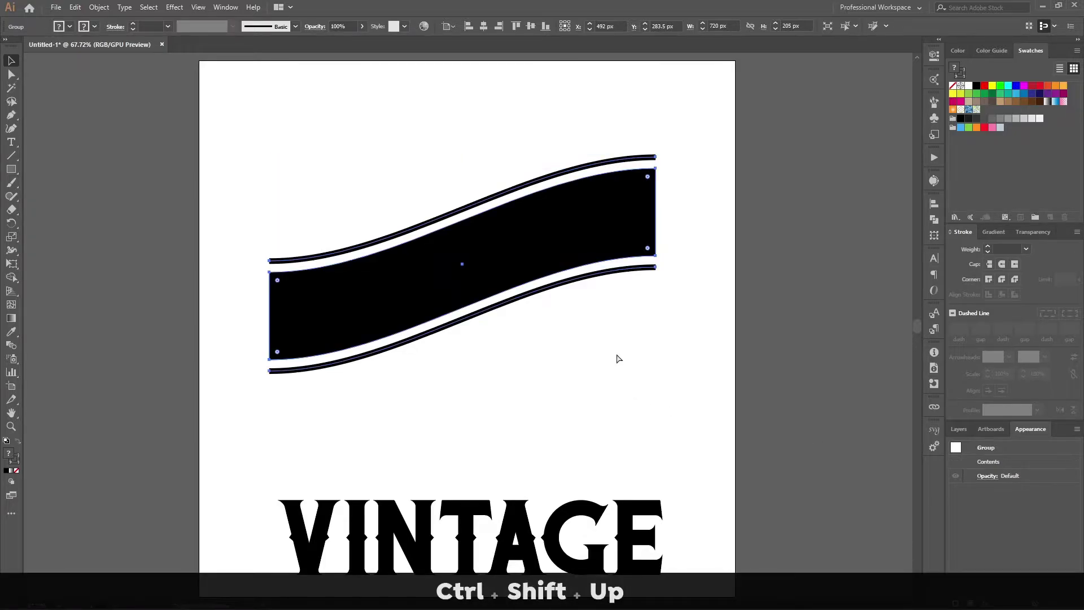
key(shift)
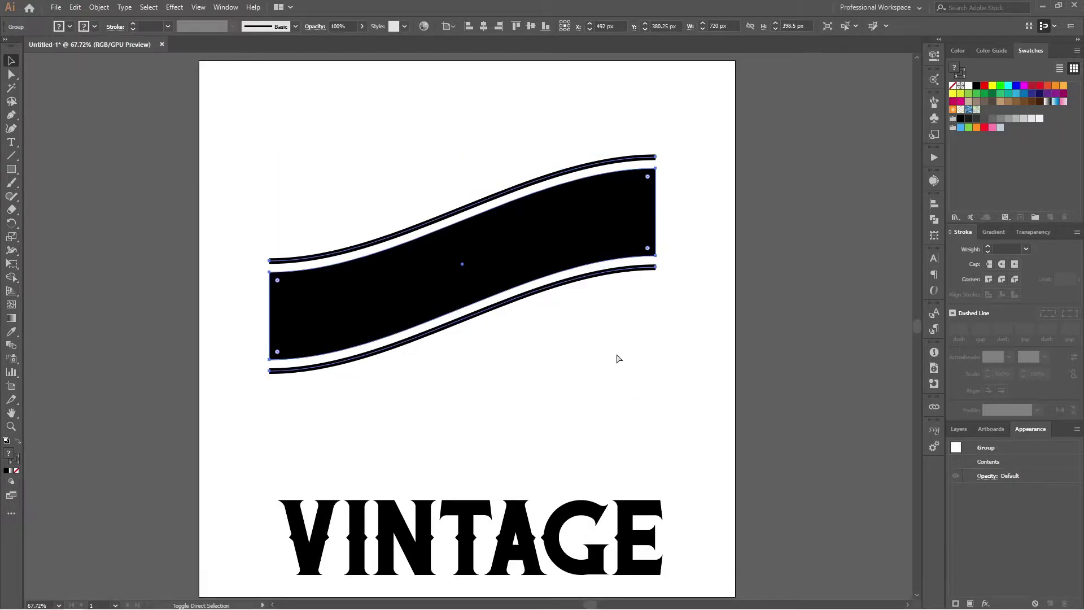
key(ctrl)
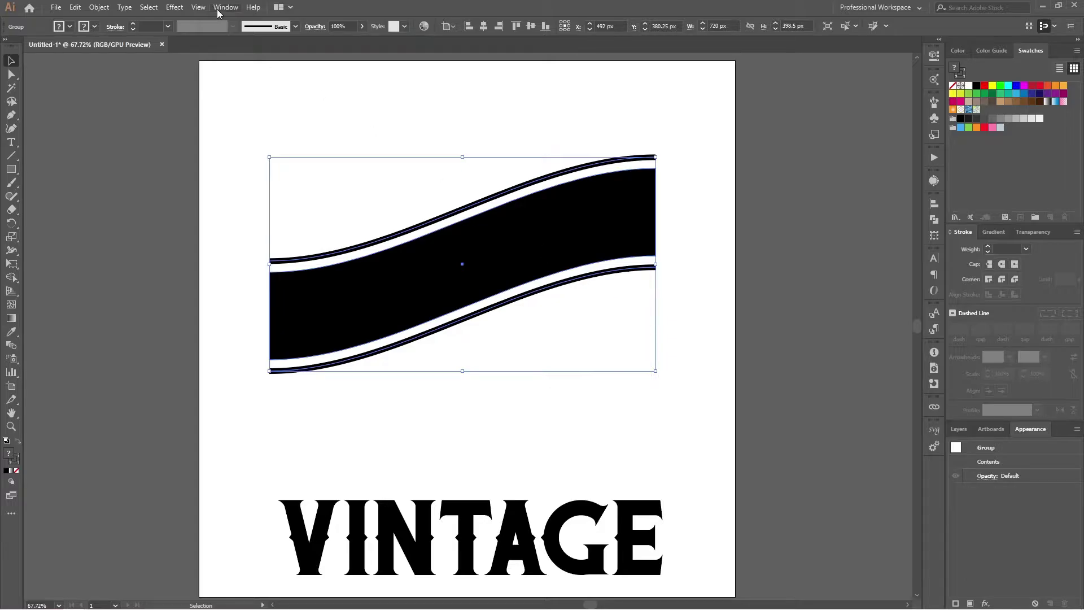
click(99, 7)
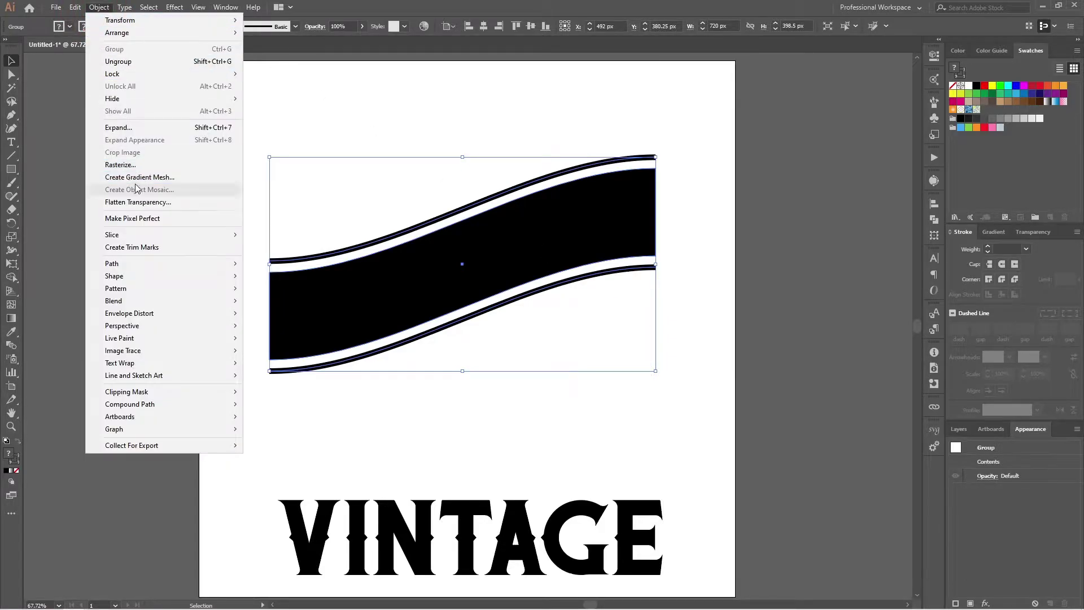
click(422, 120)
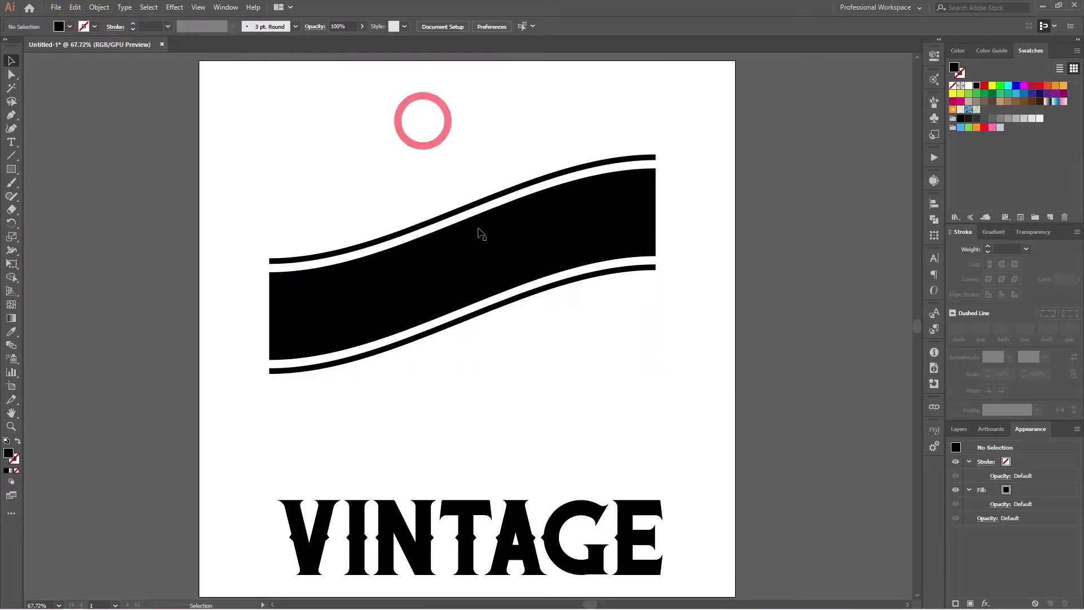
Ungroup the expanded banner and select its central shape and the pair of lines separately to check them.
click(521, 255)
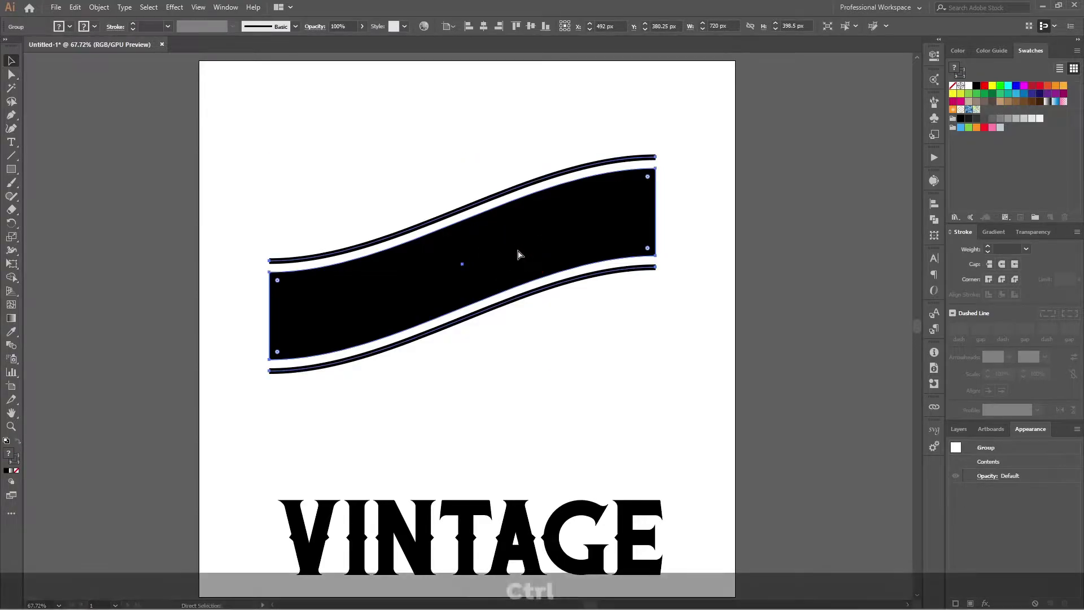
key(ctrl+shift+g)
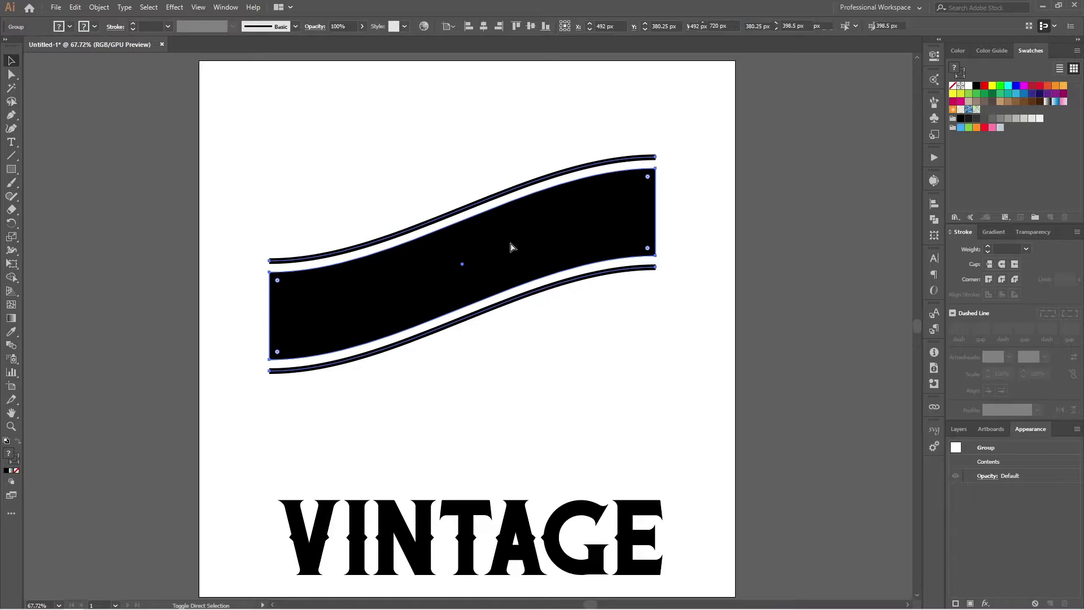
click(556, 347)
click(524, 264)
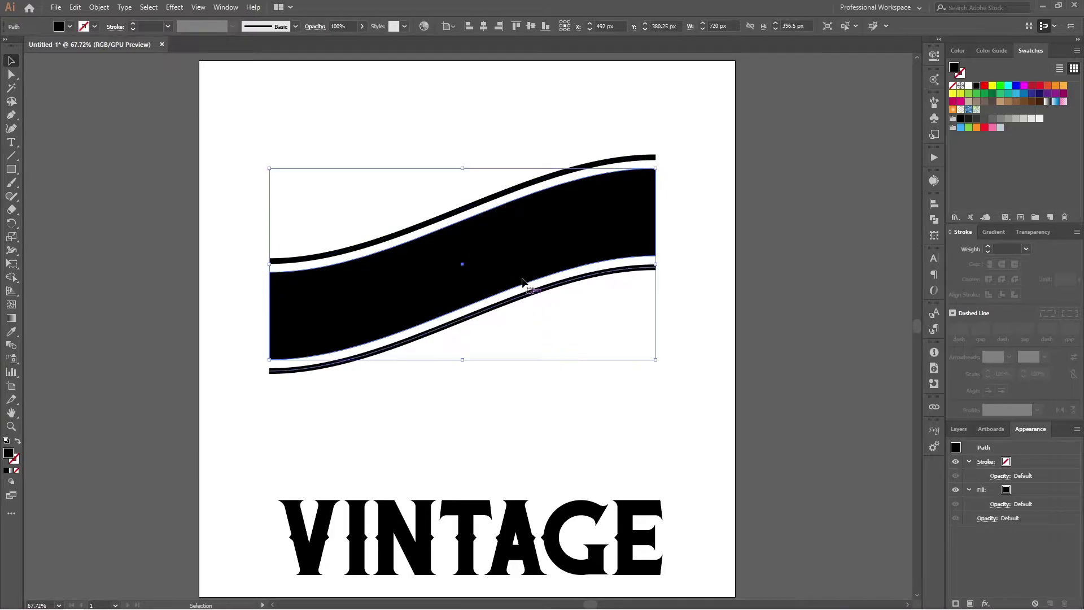
click(539, 377)
click(503, 297)
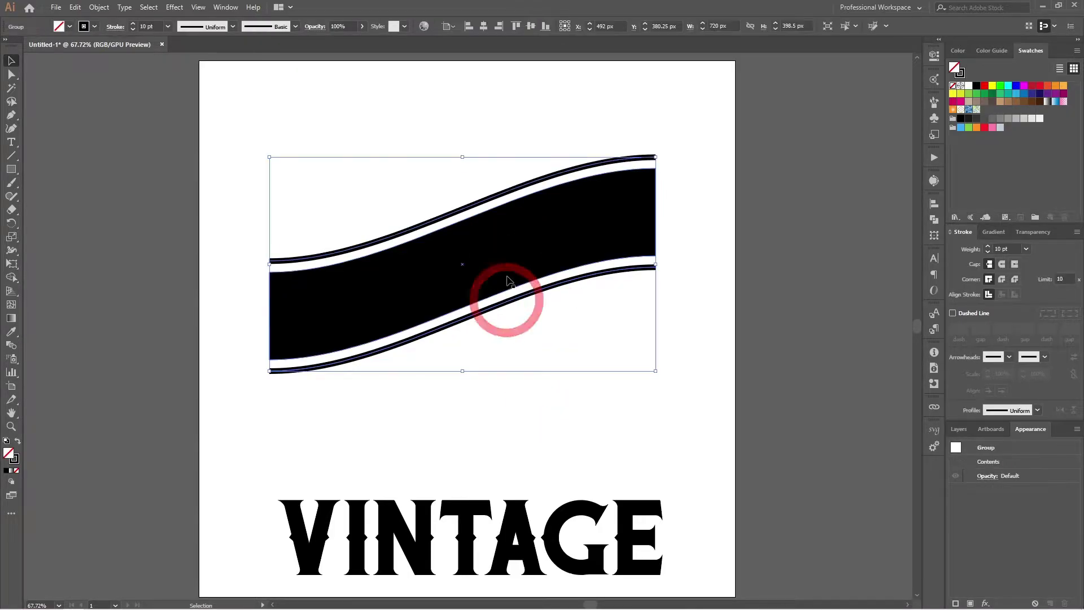
click(500, 382)
click(520, 264)
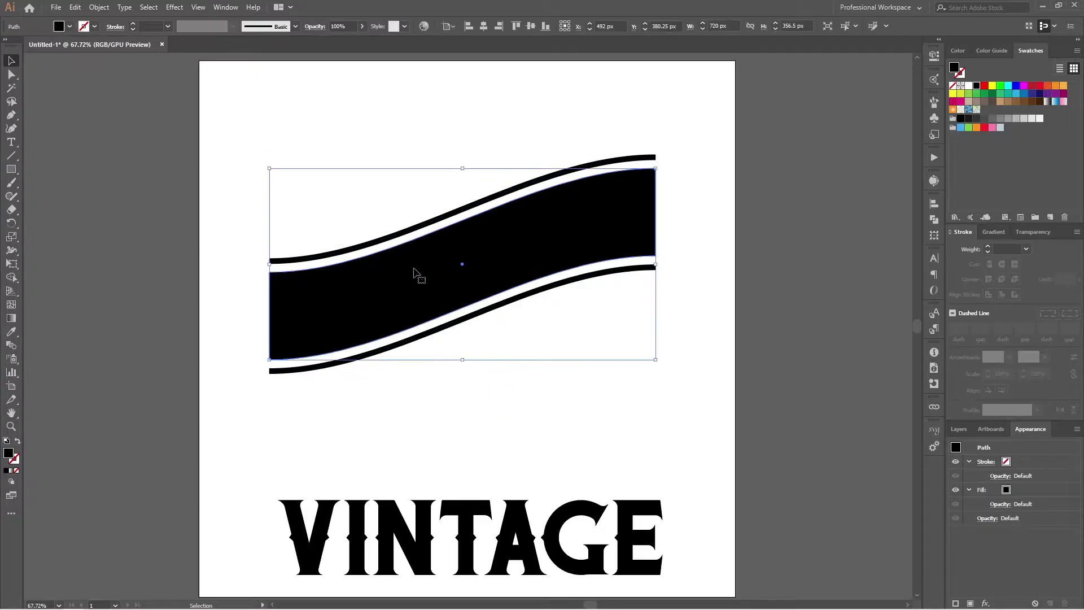
Fill the VINTAGE text with the red swatch and clear the selection.
click(457, 539)
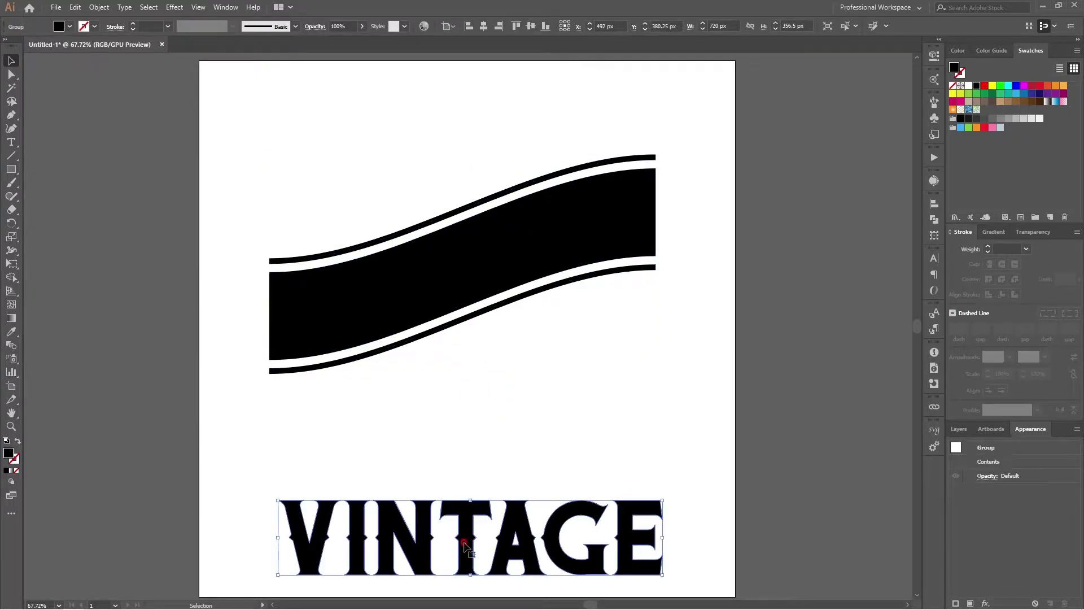
click(474, 286)
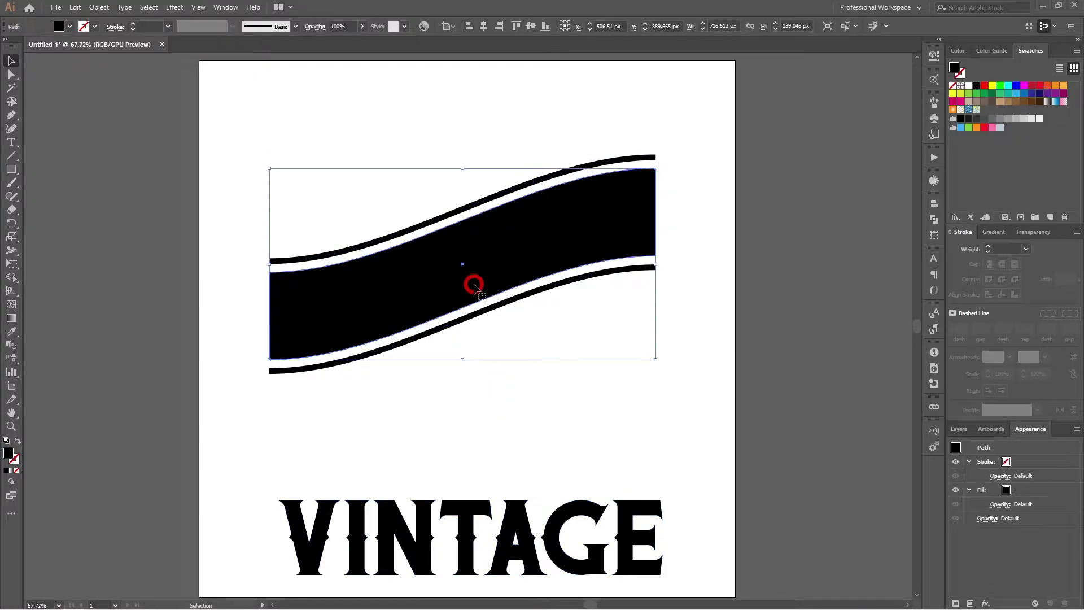
click(547, 535)
click(984, 85)
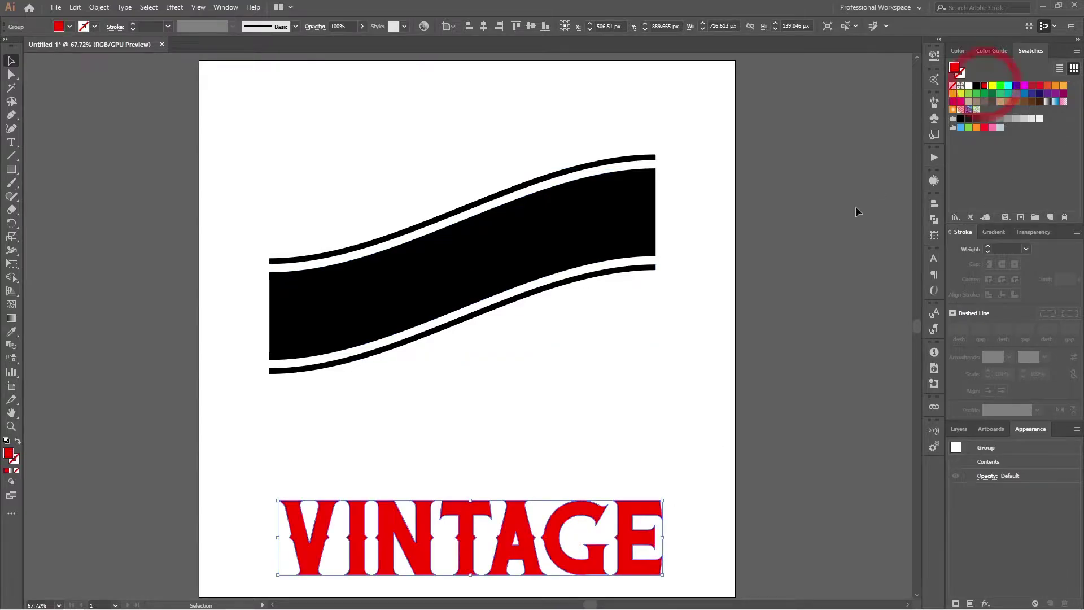
click(717, 327)
Move the red VINTAGE text over the banner to check the stacking order, and place it just below the banner.
drag(628, 507, 686, 264)
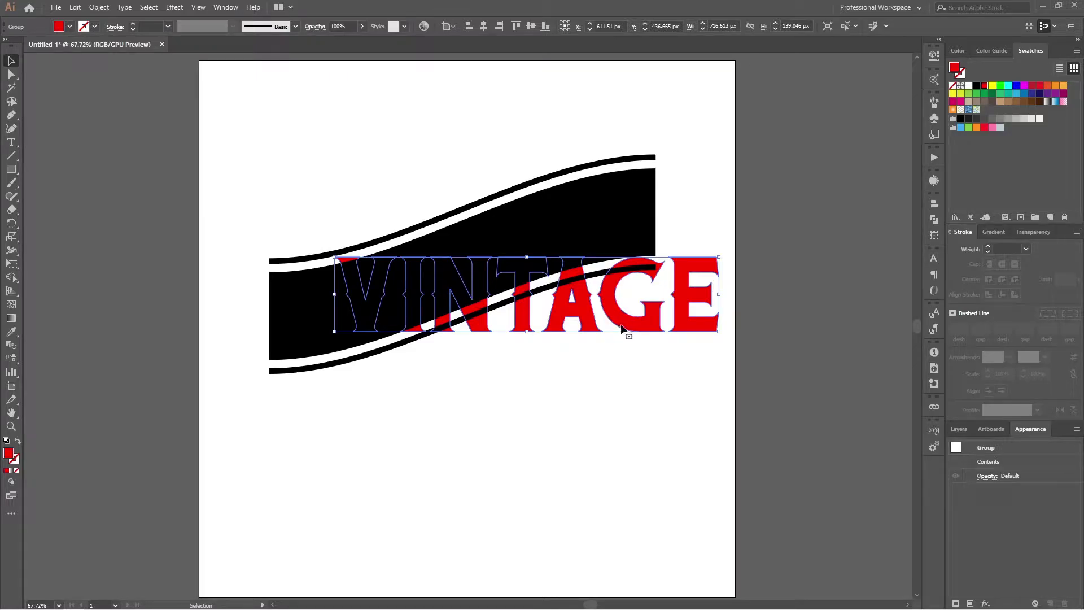
drag(624, 327, 607, 509)
click(446, 279)
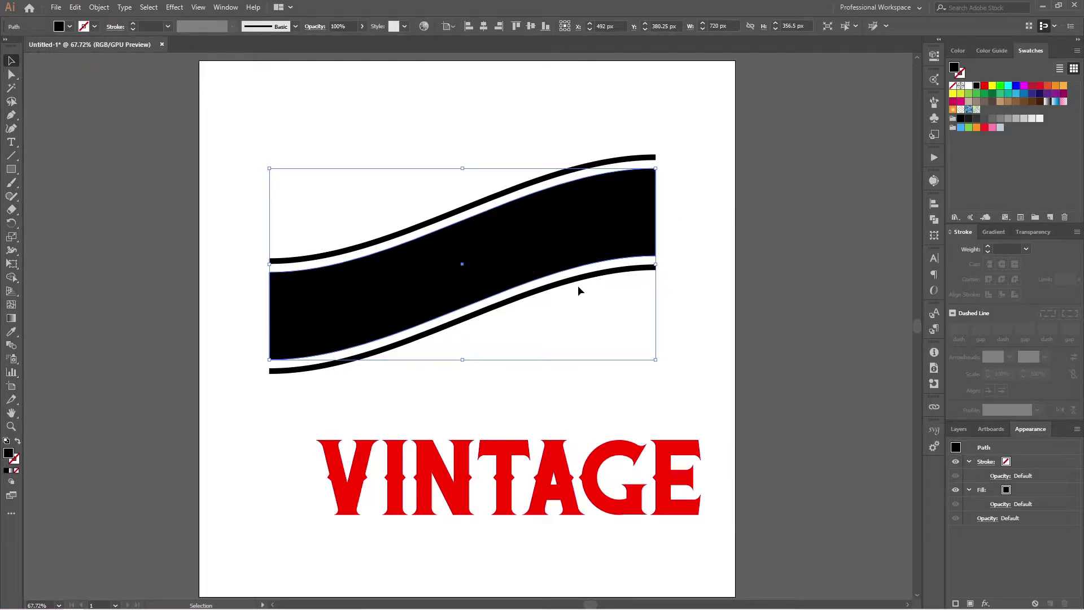
click(721, 366)
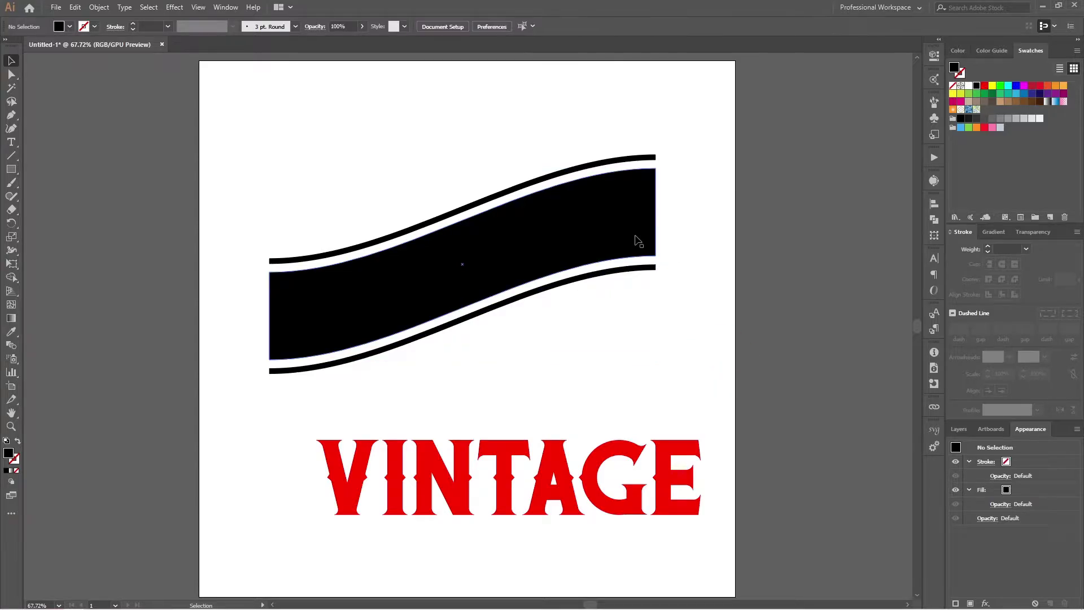
Try an Envelope Distort with Top Object on the banner's central shape and the VINTAGE text, undo it, and look up that command.
click(627, 248)
shift+click(607, 459)
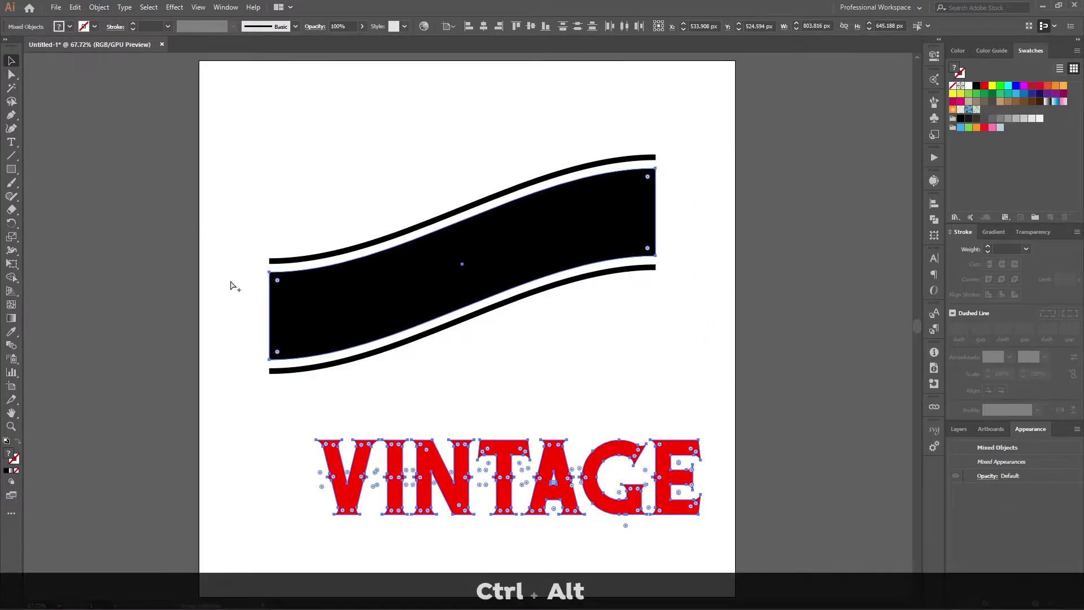
key(ctrl+alt+c)
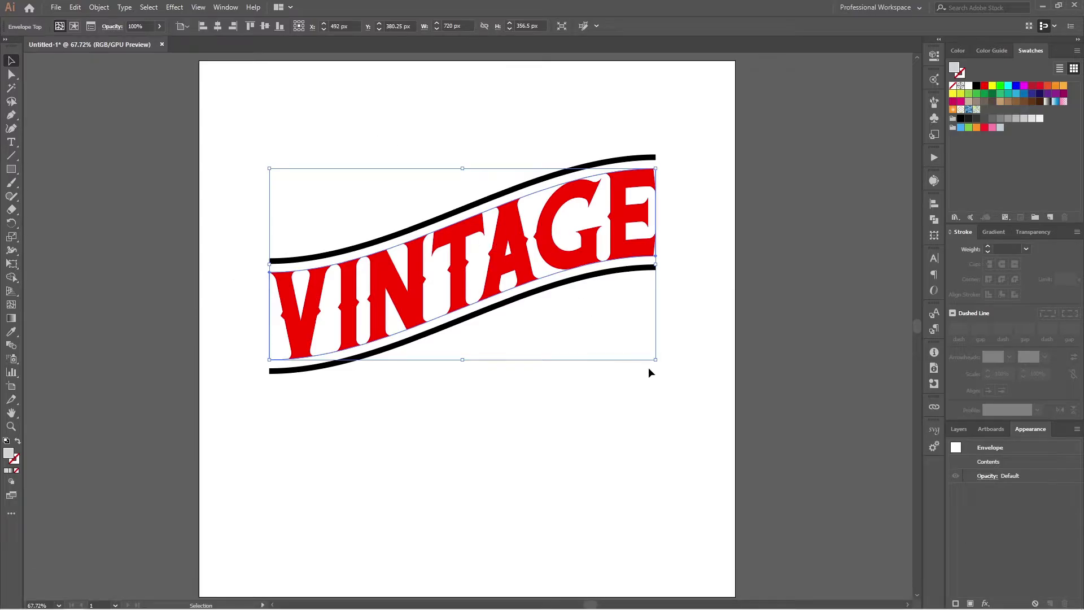
key(ctrl+z)
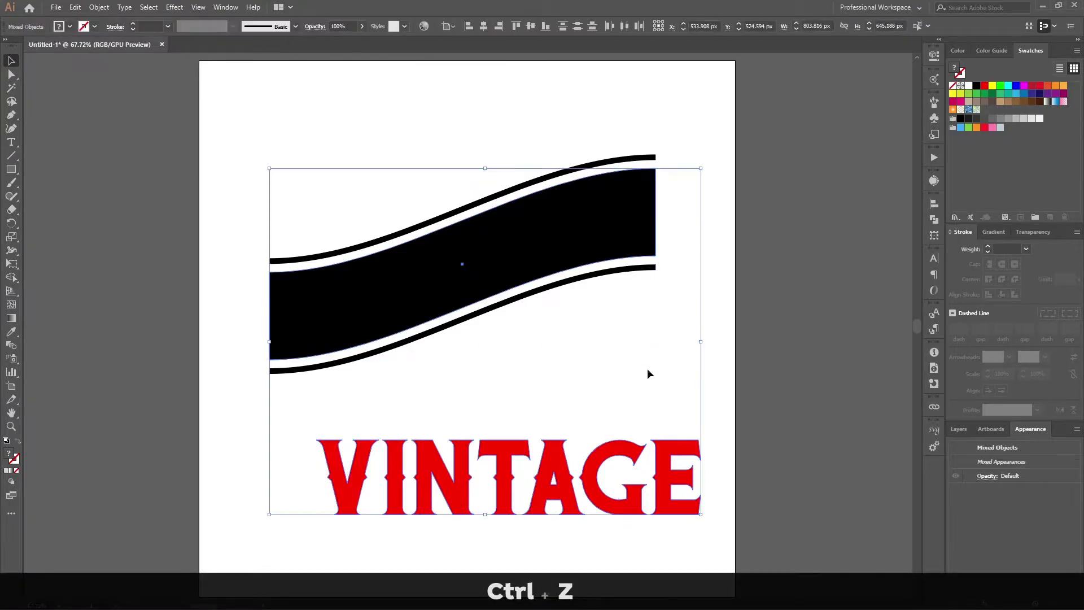
click(99, 7)
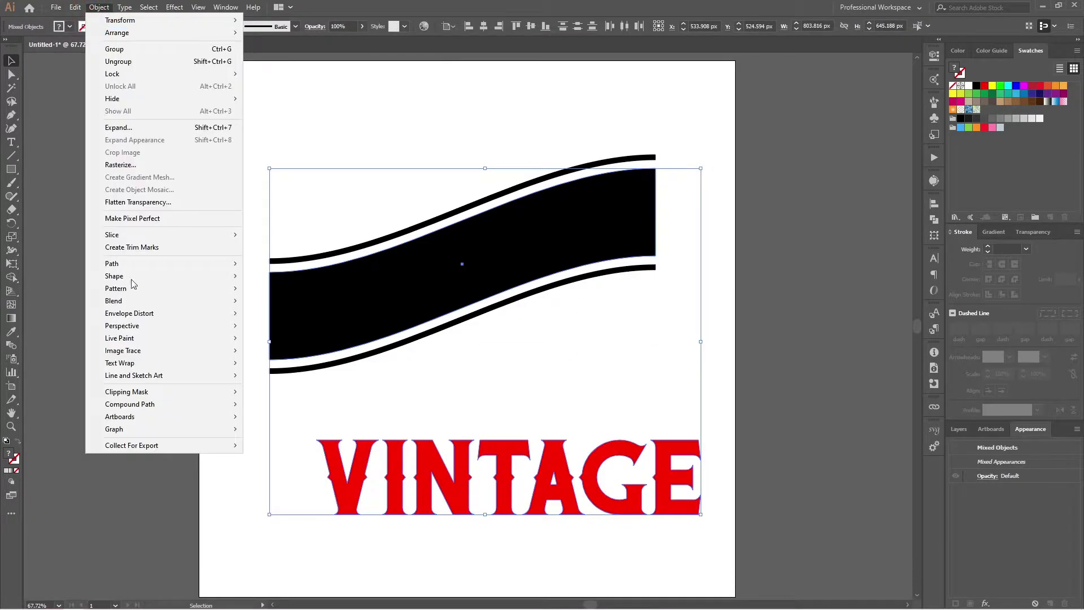
mouse_move(158, 317)
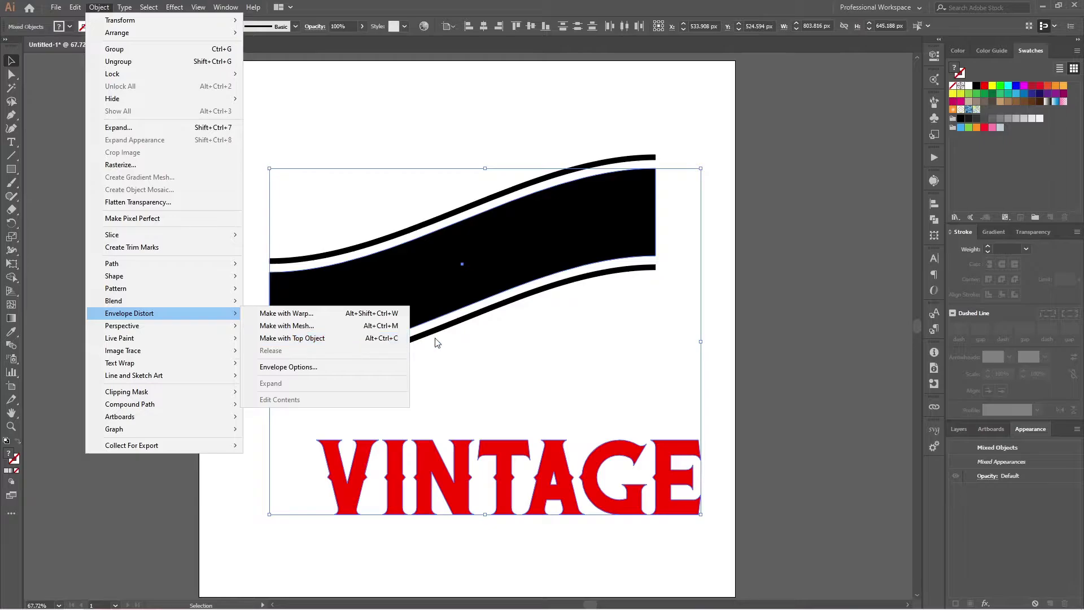
click(720, 226)
Distort the red VINTAGE text into the banner's curved central shape using Envelope Distort, Make with Top Object.
click(636, 235)
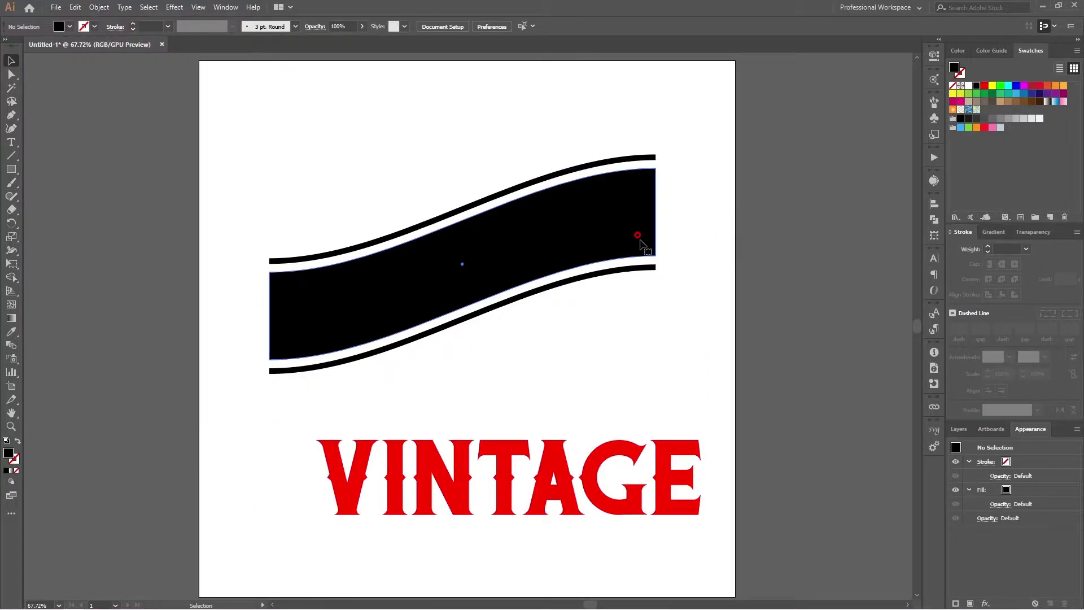
shift+click(617, 444)
key(ctrl+alt+c)
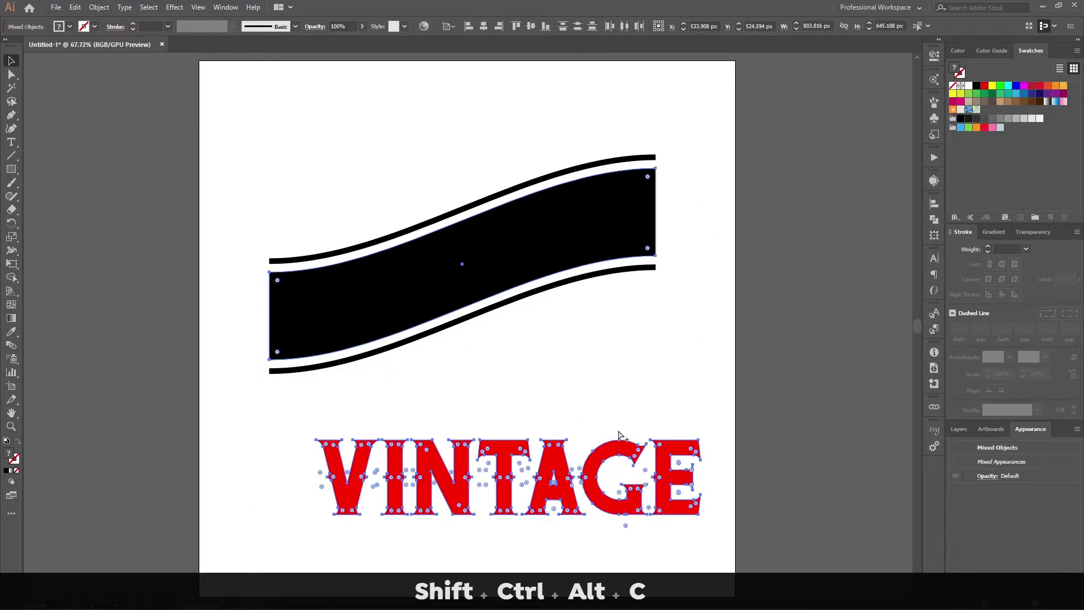
click(701, 266)
drag(695, 138, 197, 409)
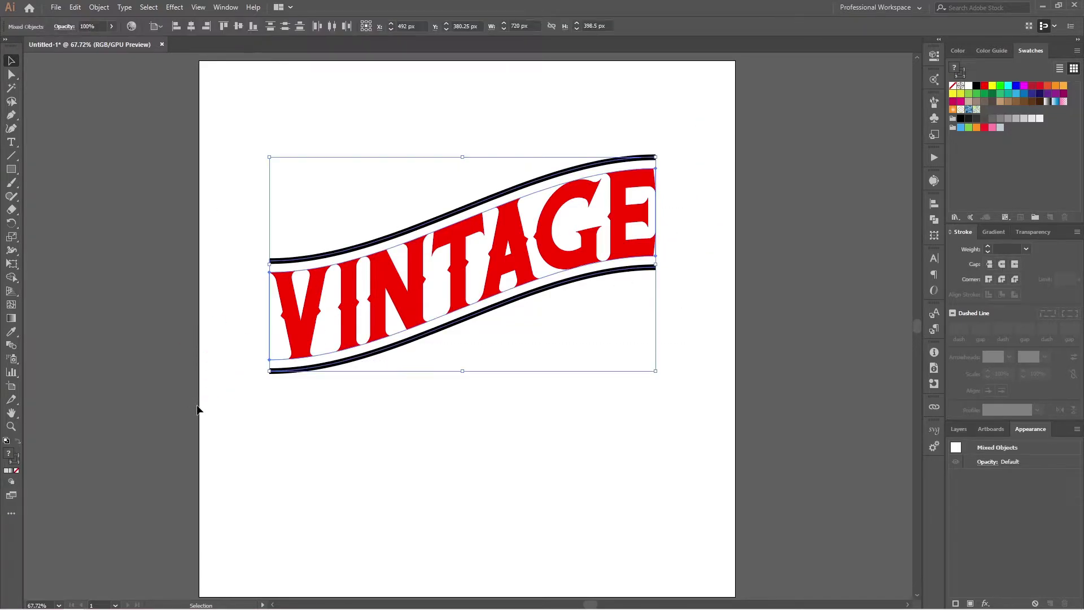
click(373, 438)
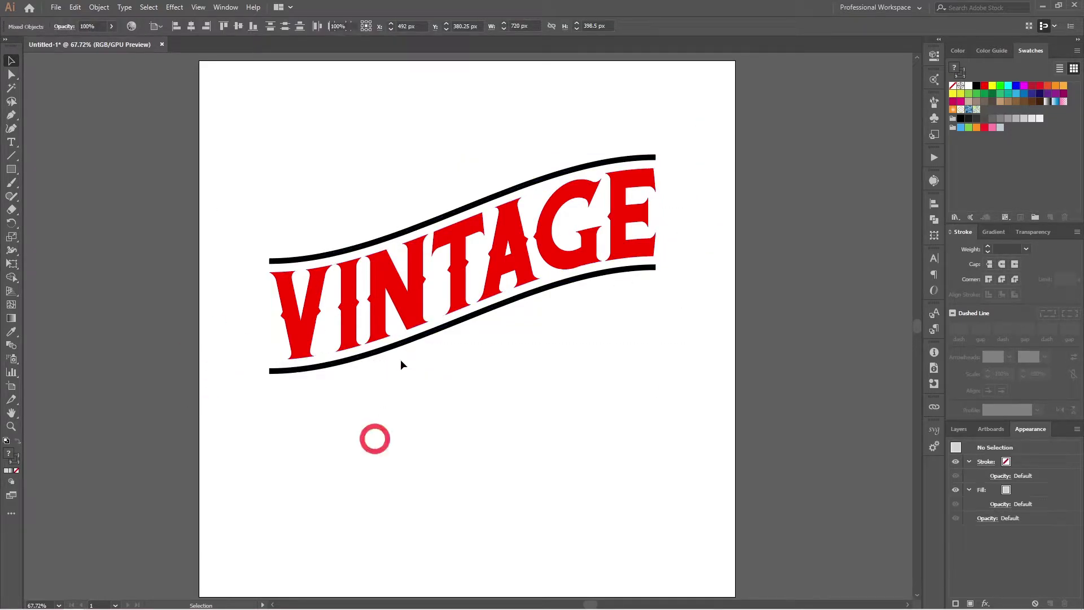
Expand the fill and stroke of the two curved lines into filled shapes and clear the selection.
click(480, 314)
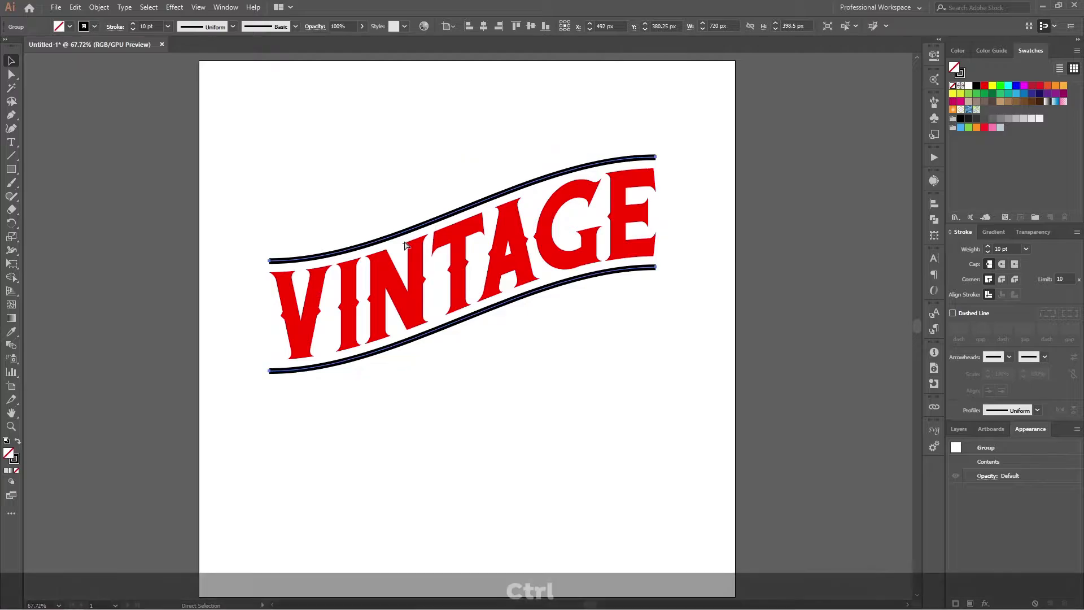
key(ctrl+shift+7)
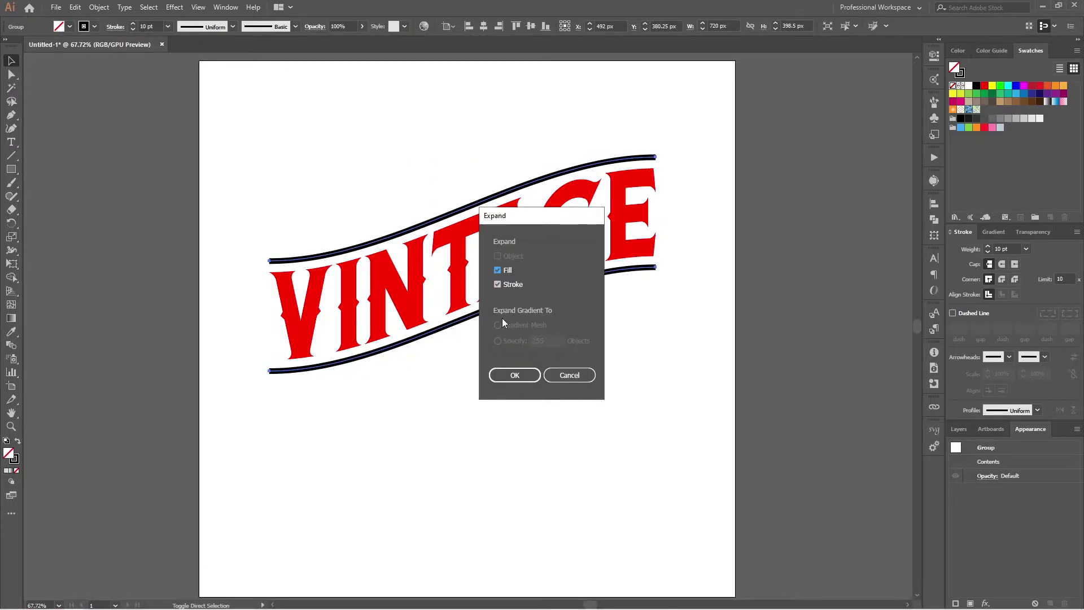
click(514, 376)
click(459, 386)
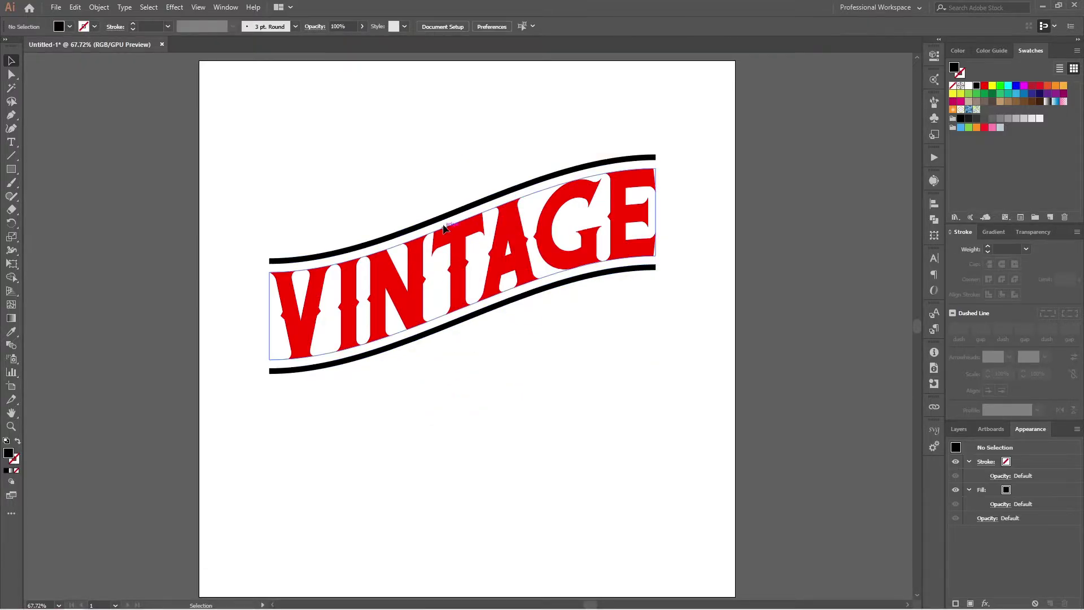
Expand the warped VINTAGE envelope's object and fill into editable paths and clear the selection.
drag(688, 120, 454, 359)
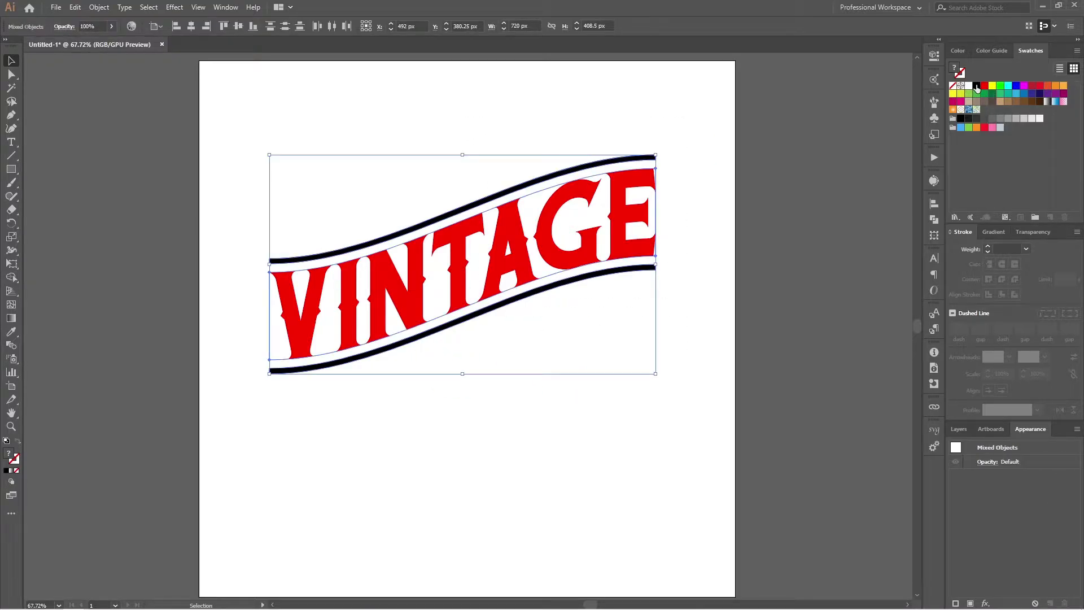
click(676, 304)
click(649, 244)
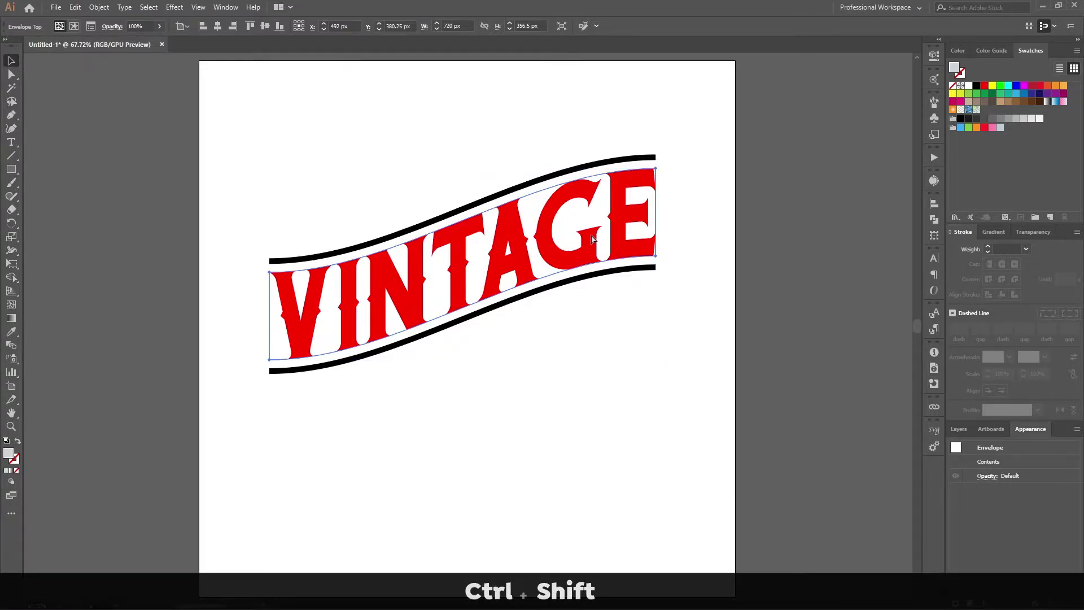
key(ctrl+shift+Up)
key(shift+7)
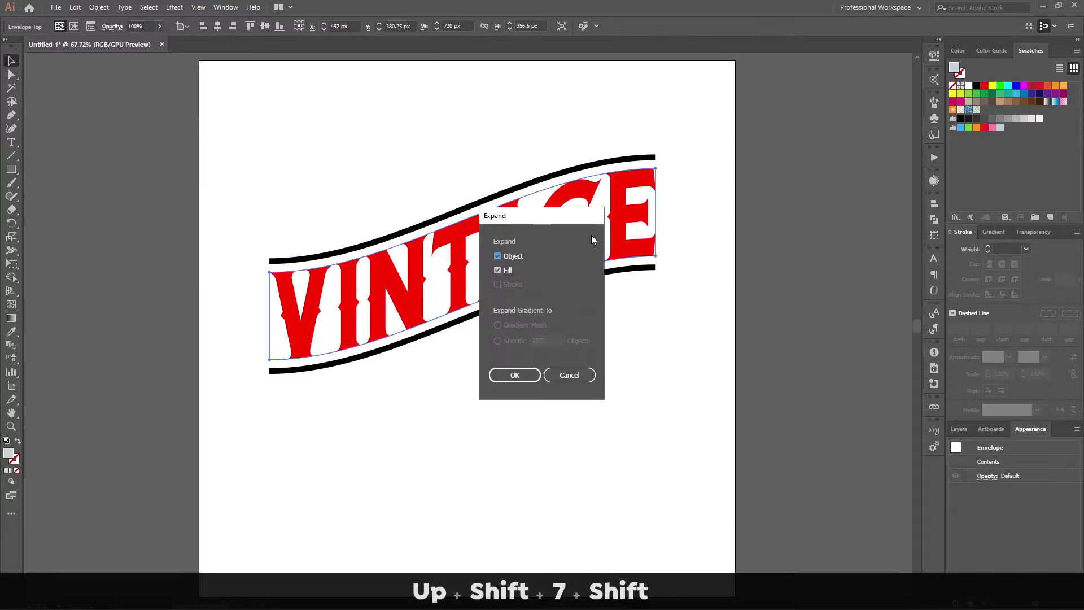
key(Return)
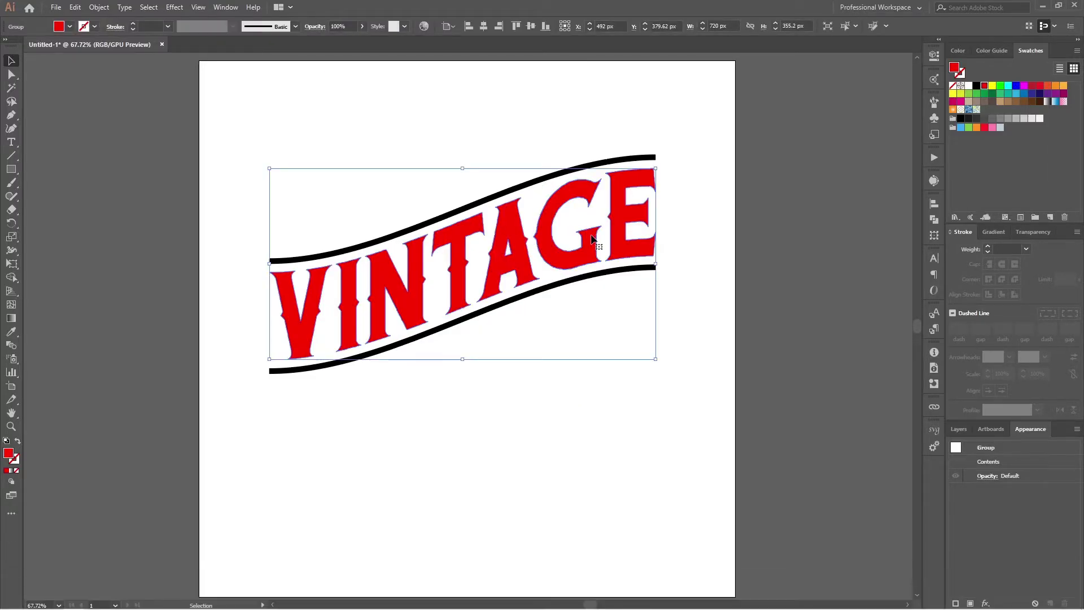
click(697, 244)
click(630, 251)
click(693, 233)
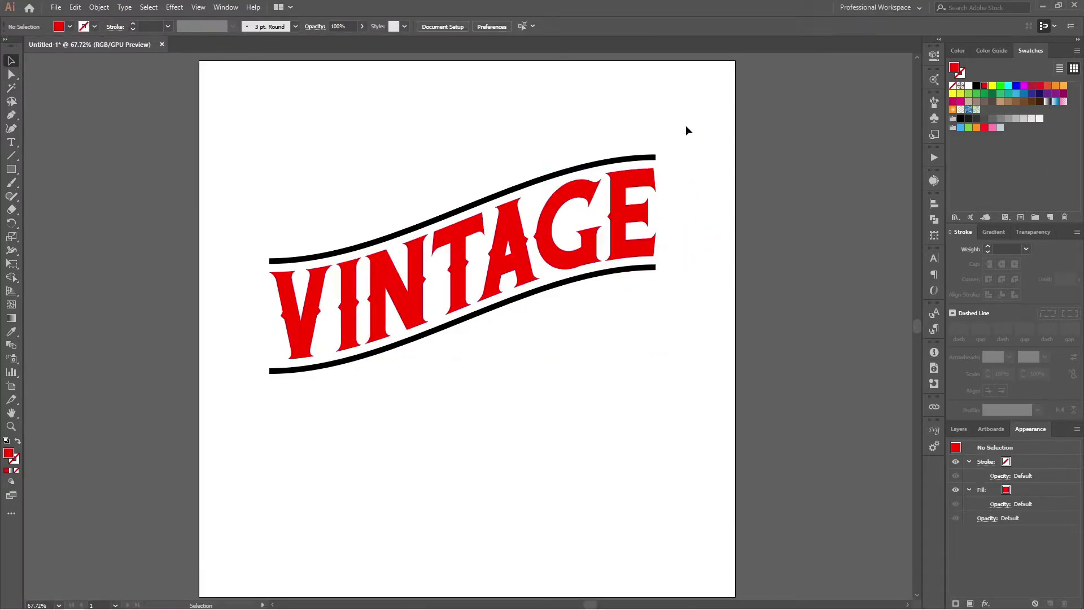
Fill the warped VINTAGE lettering and both curved lines with the black swatch.
drag(686, 125, 229, 418)
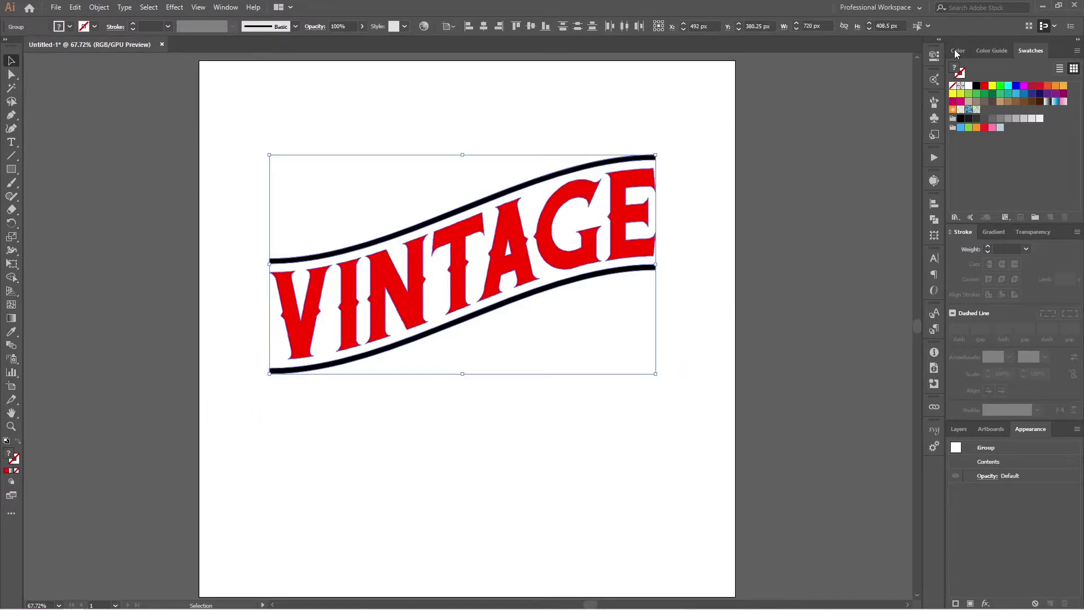
click(976, 85)
click(748, 218)
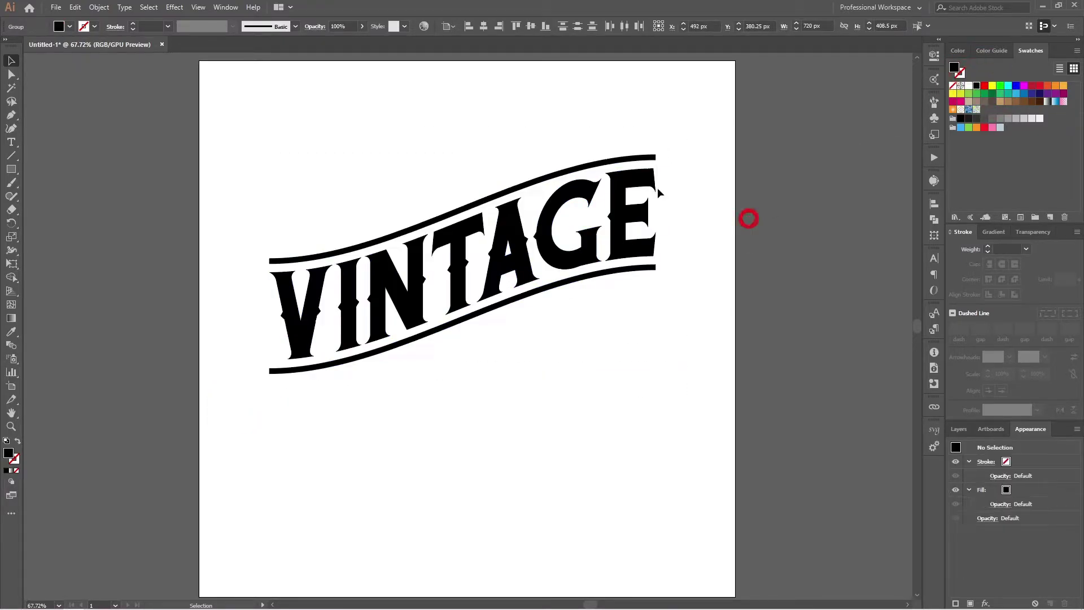
Group the VINTAGE lettering with its two curved lines and move the group to about X 484, Y 440.25 px.
drag(680, 121, 189, 411)
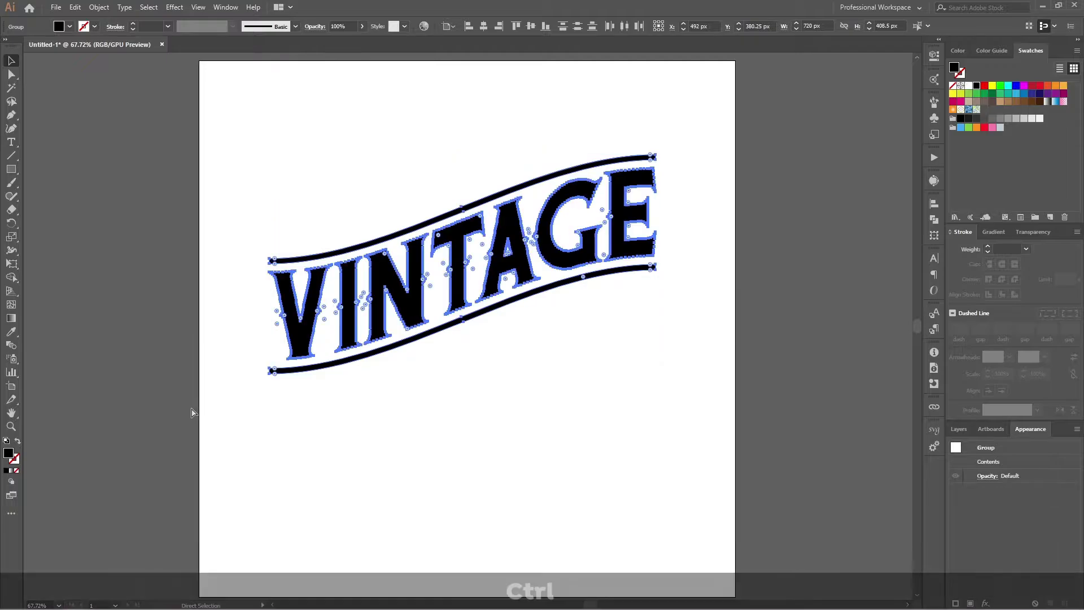
key(ctrl+g)
click(491, 428)
drag(484, 310, 480, 342)
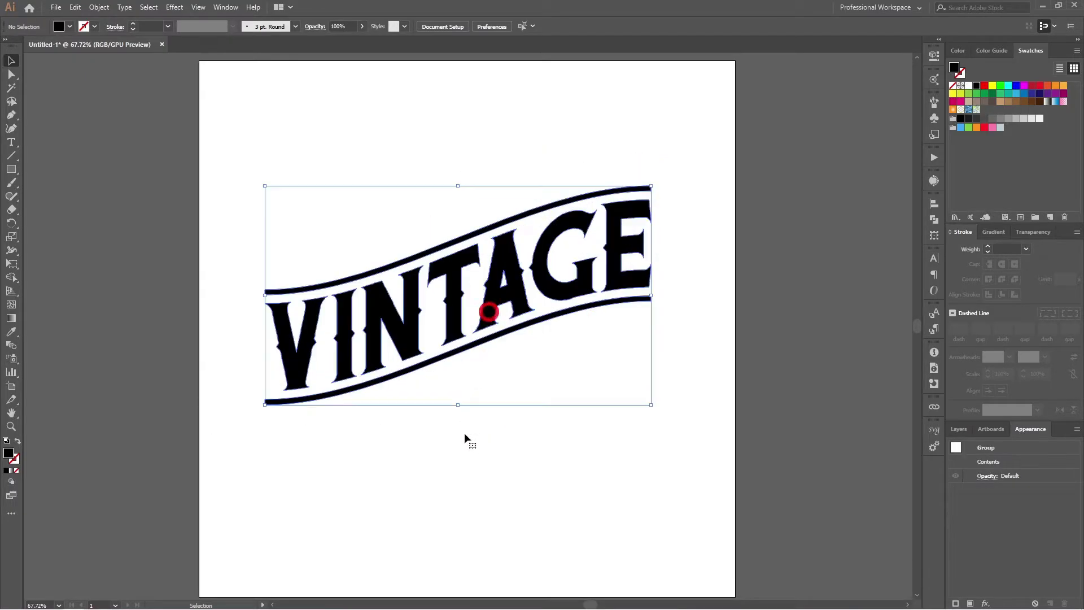
click(466, 451)
click(492, 335)
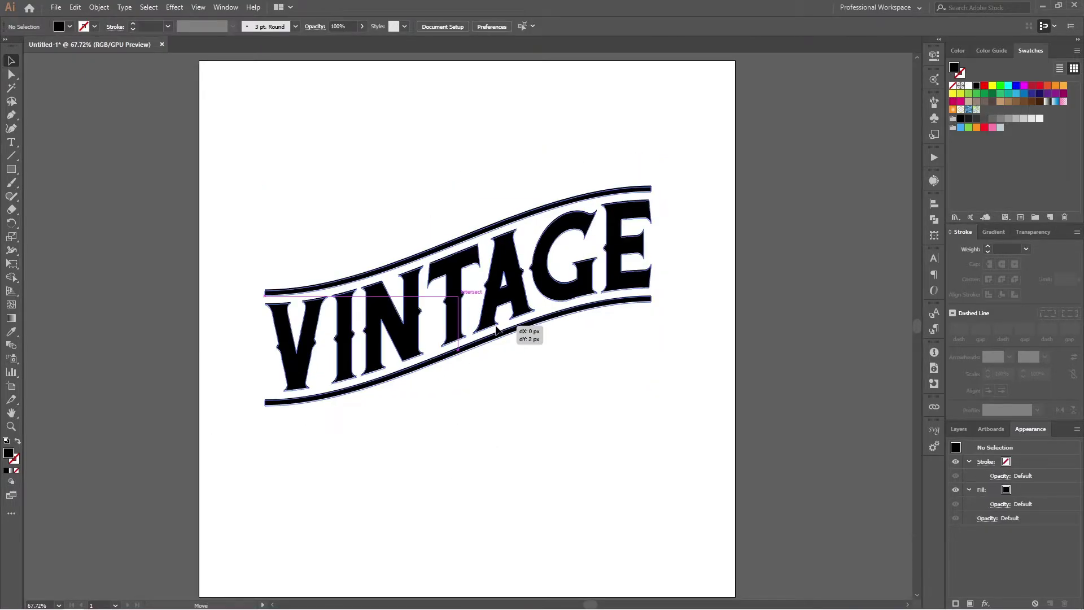
Draw a circle about 656 px across from the lettering's centre, with no fill and a black 1 pt outline.
drag(11, 169, 54, 196)
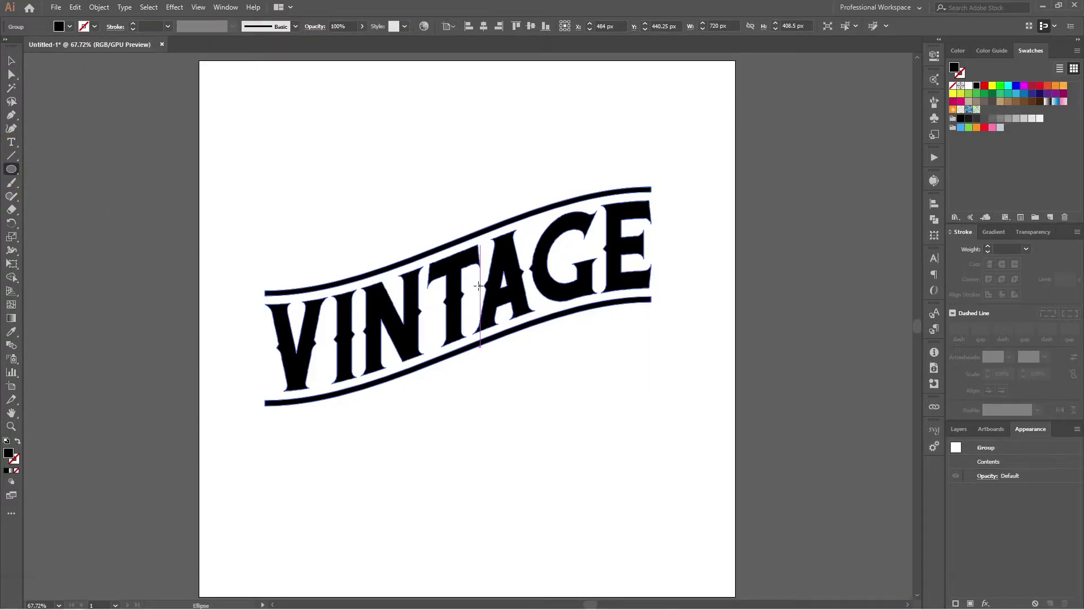
mouse_move(476, 289)
mouse_down()
mouse_move(508, 297)
mouse_move(564, 351)
mouse_move(651, 383)
mouse_up()
key(shift+x)
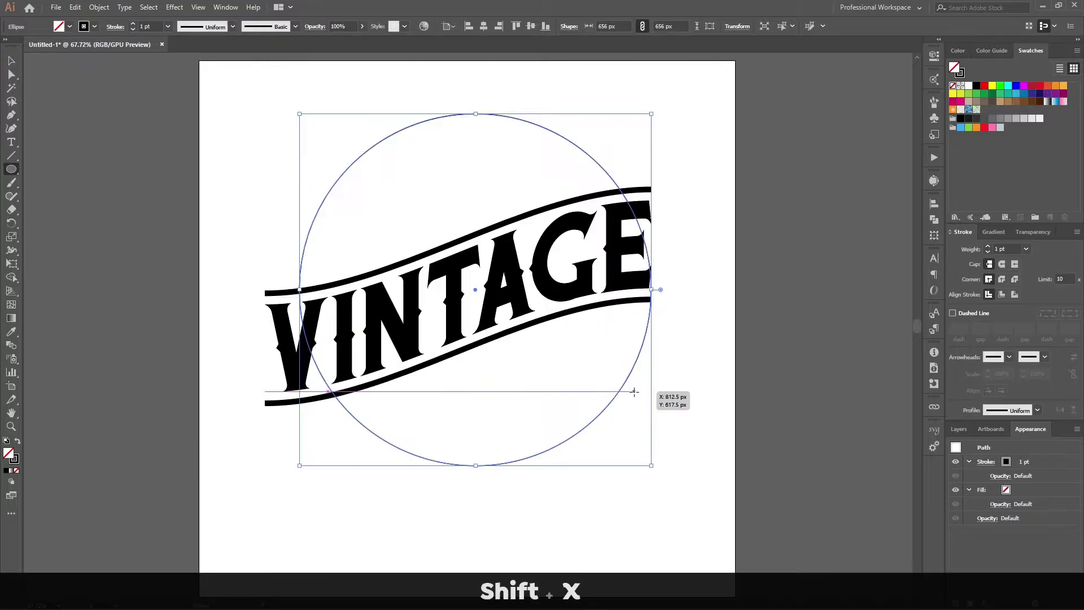
click(11, 60)
click(188, 173)
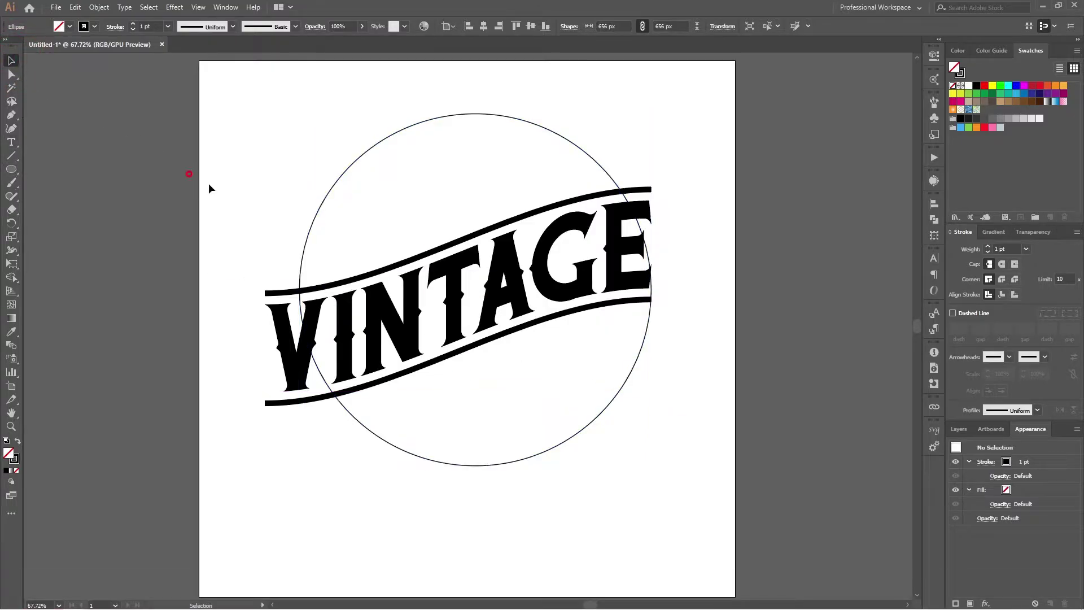
Align the circle and lettering group by their horizontal and vertical centres, and enlarge the circle to about 691 px around its centre.
drag(242, 188, 622, 432)
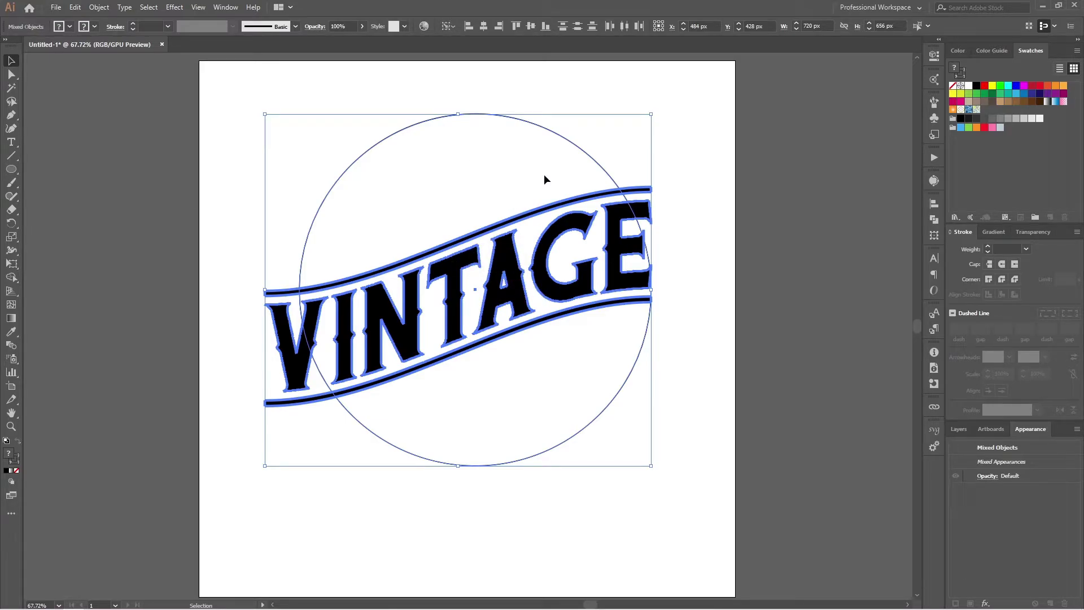
click(484, 26)
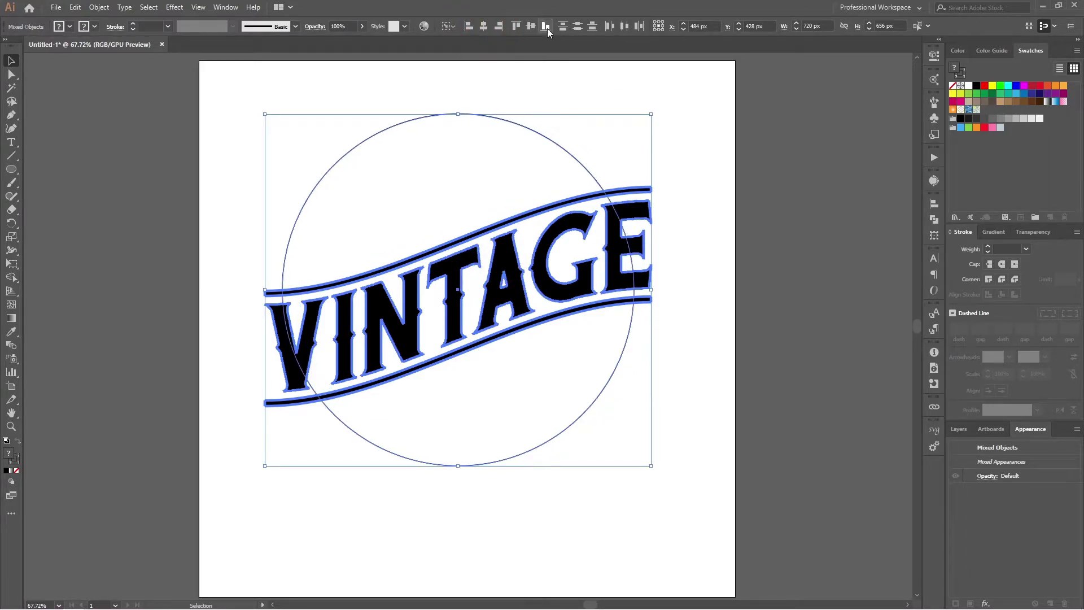
click(531, 26)
click(683, 177)
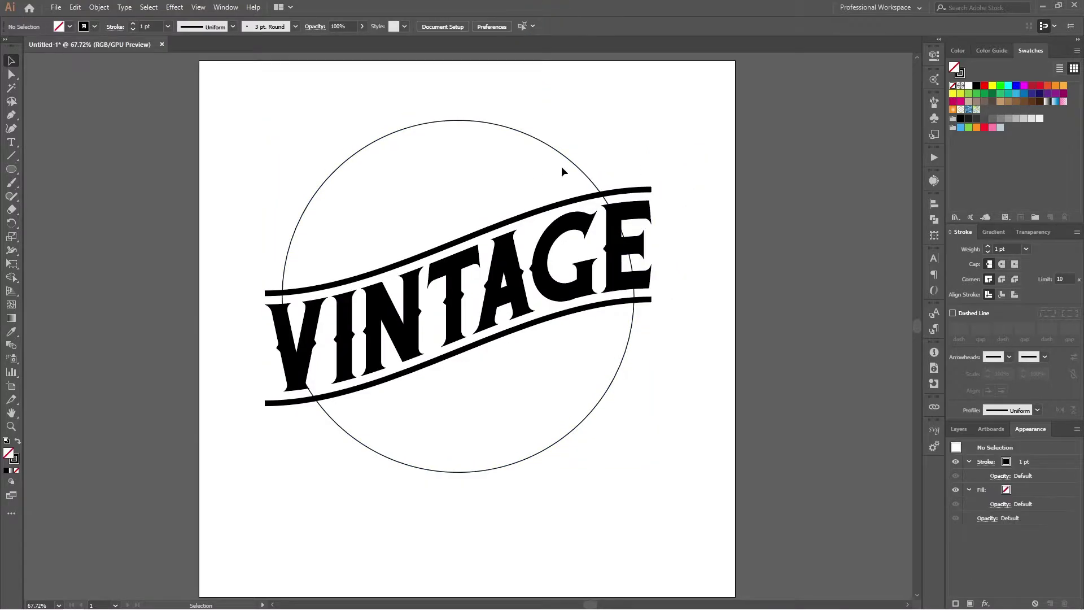
click(589, 181)
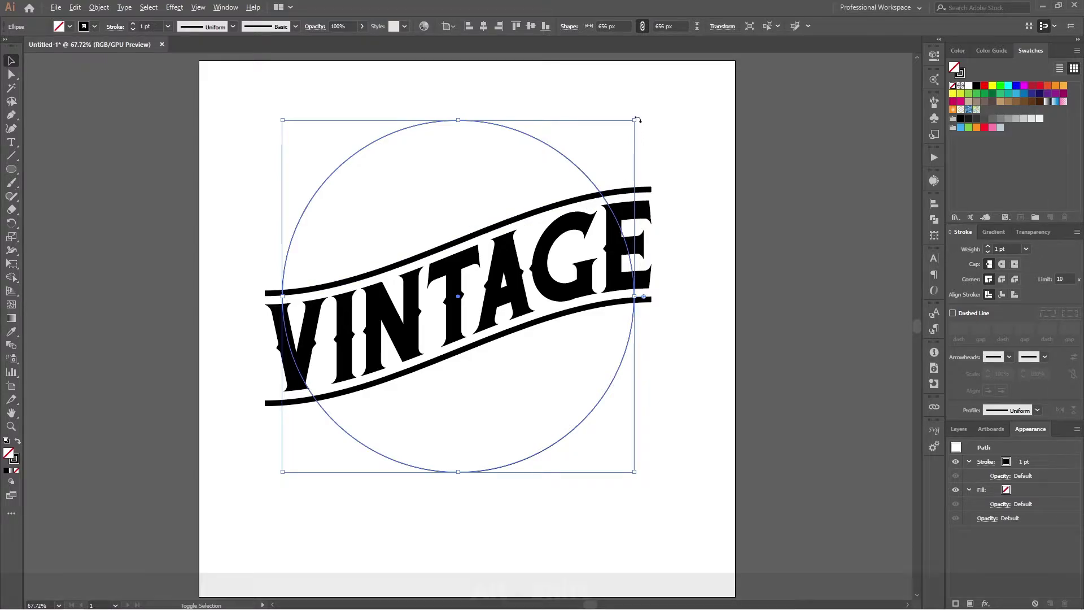
drag(635, 120, 644, 112)
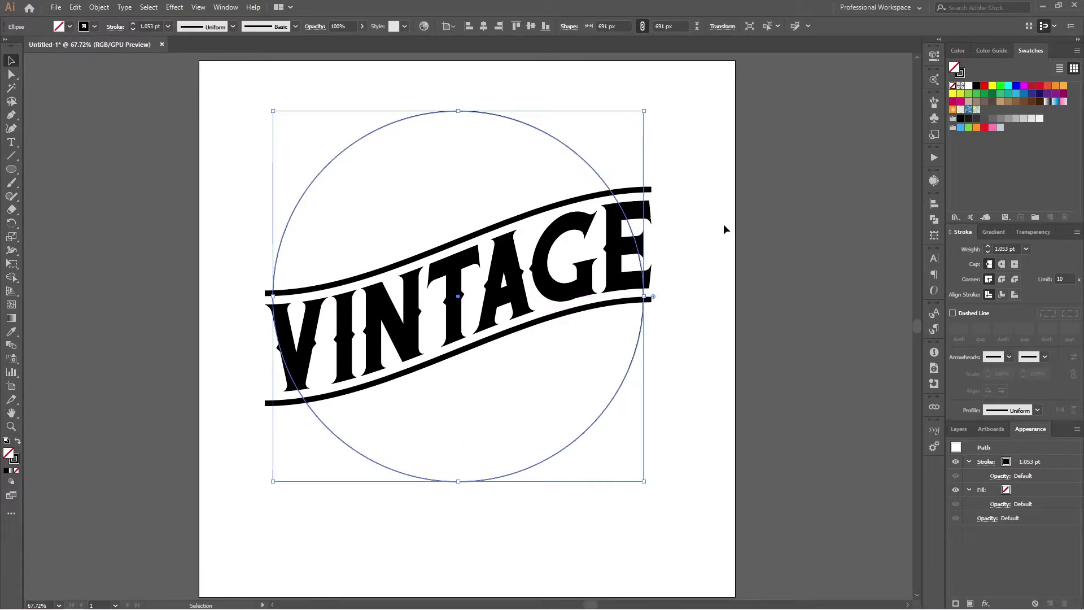
Paste a copy of the circle in front and shrink it around its centre to about 527.5 px.
key(ctrl)
key(ctrl+c)
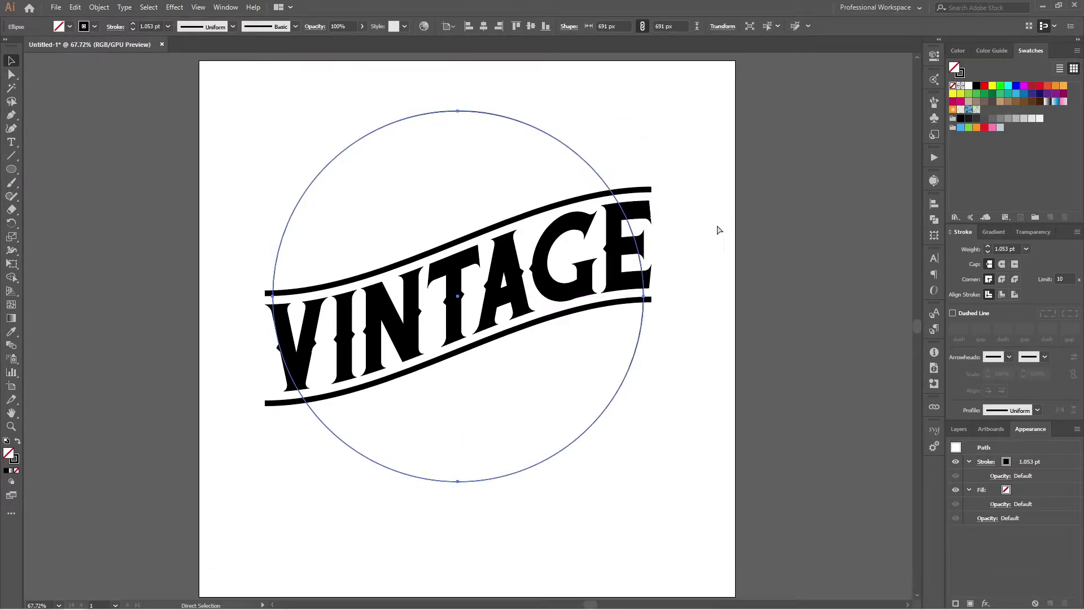
key(ctrl+f)
drag(646, 112, 616, 157)
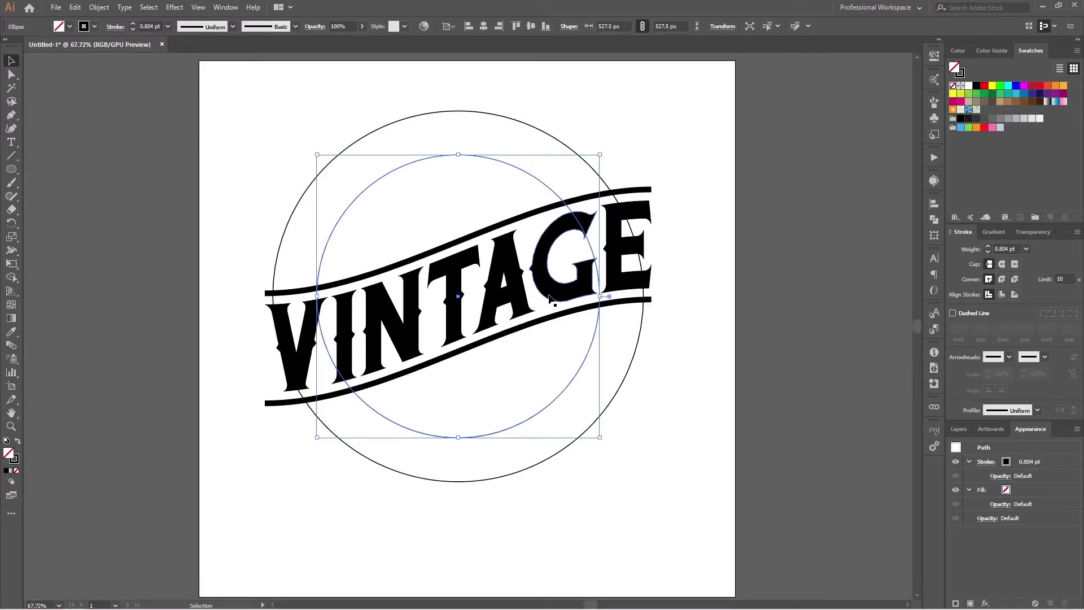
Cut the inner circle at its left and right anchor points with the Scissors tool and clear the selection.
key(c)
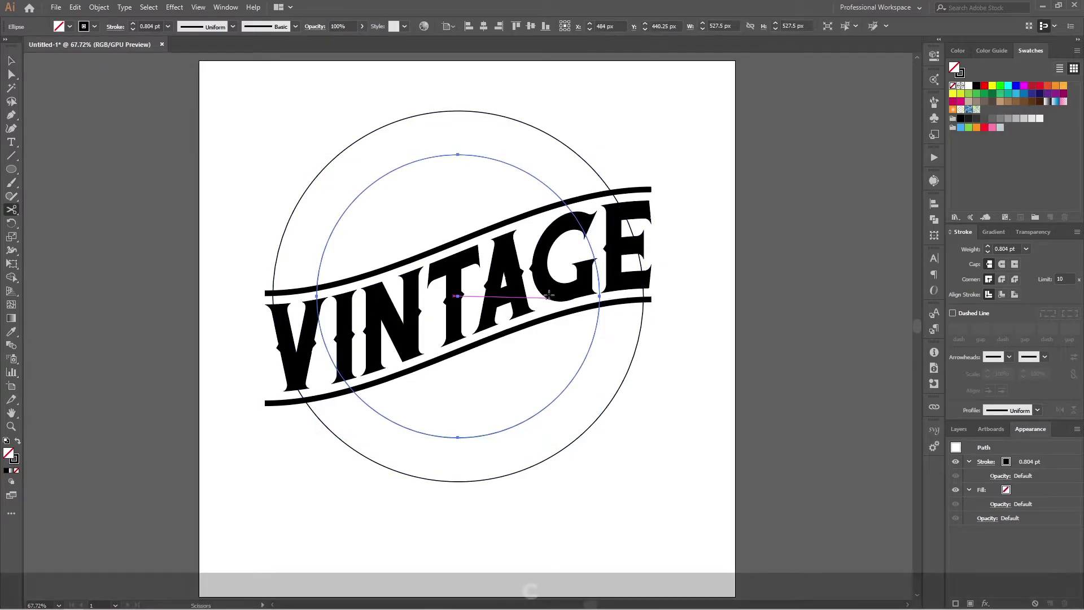
click(11, 210)
click(73, 226)
click(317, 295)
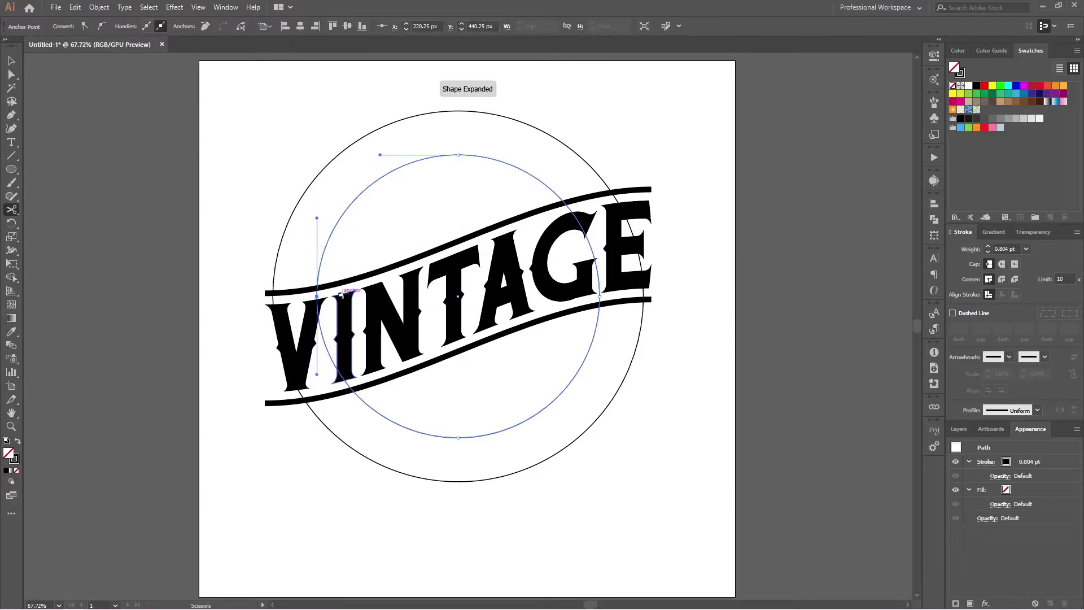
click(599, 295)
key(v)
click(675, 278)
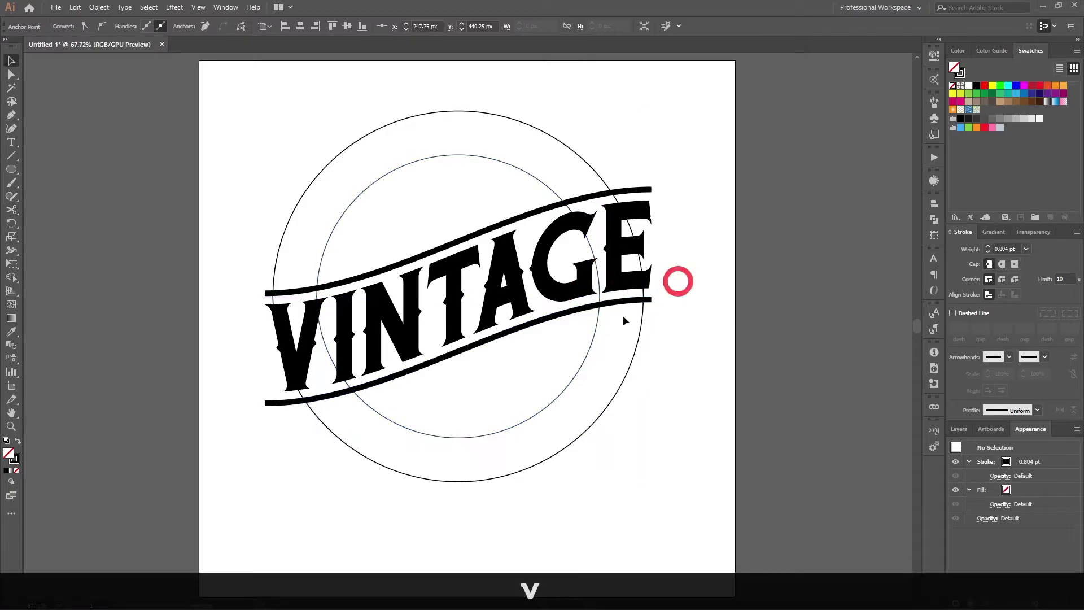
Add the text "TECH TD" along the upper half of the split inner circle.
click(596, 341)
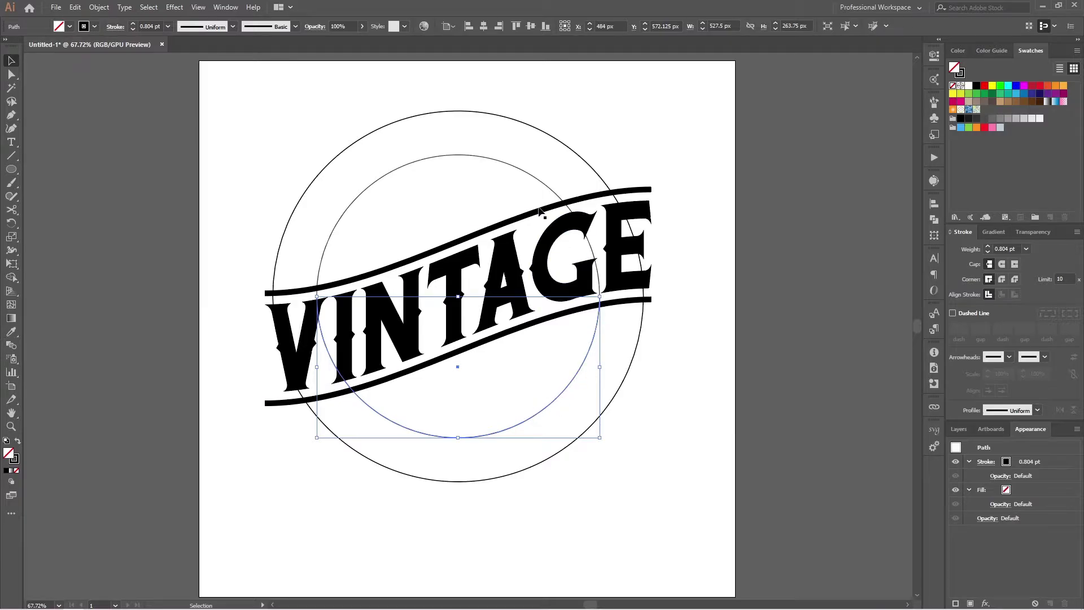
click(534, 179)
click(681, 146)
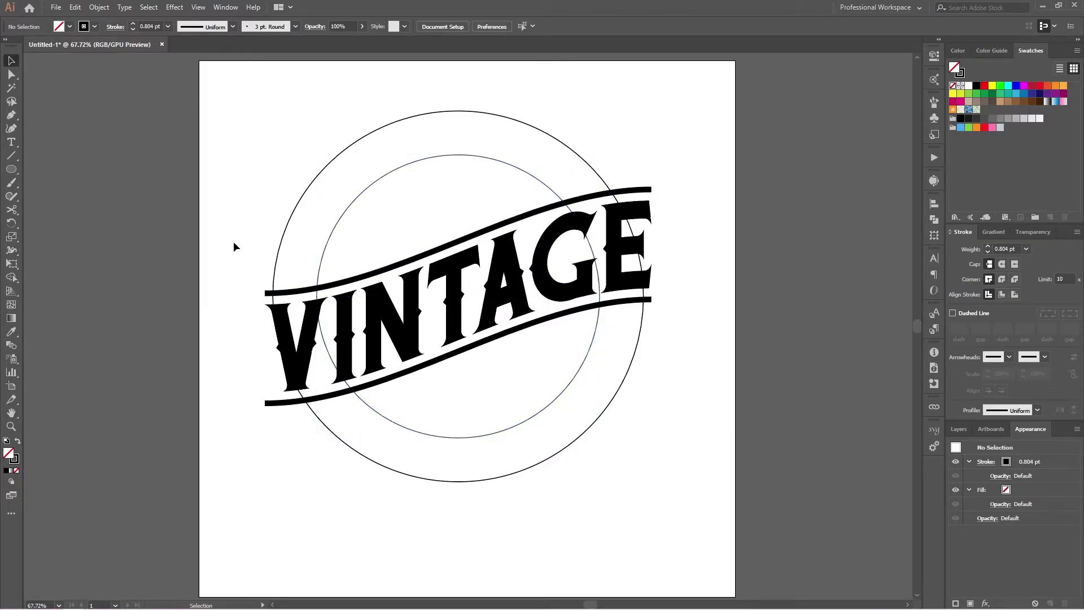
click(11, 142)
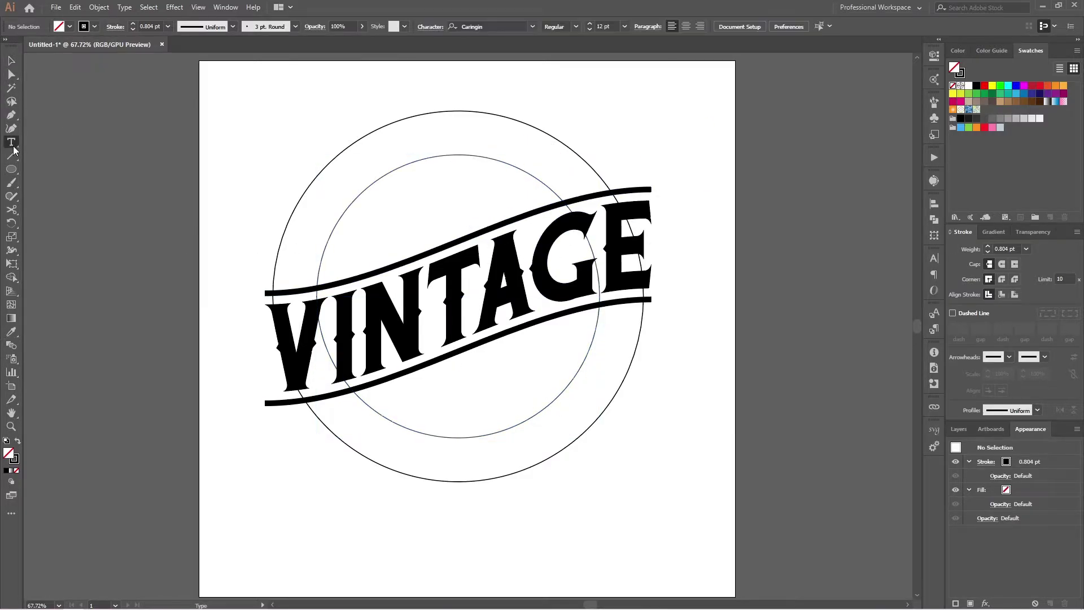
click(326, 246)
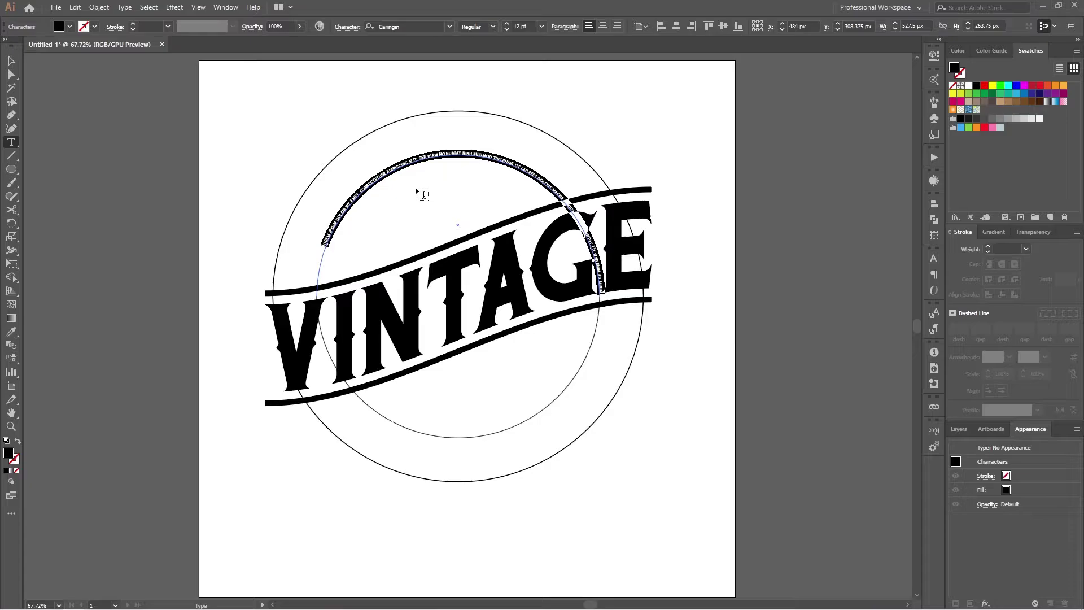
text(TECH TD)
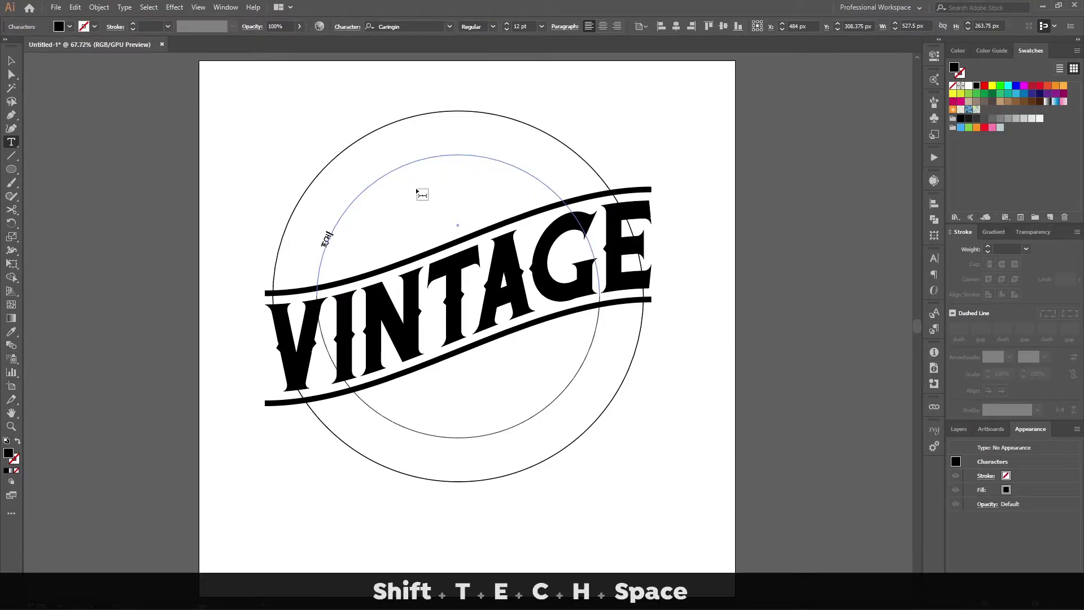
click(12, 62)
Extend the start of the path text to the arc's left end and centre the text along the arc.
key(alt)
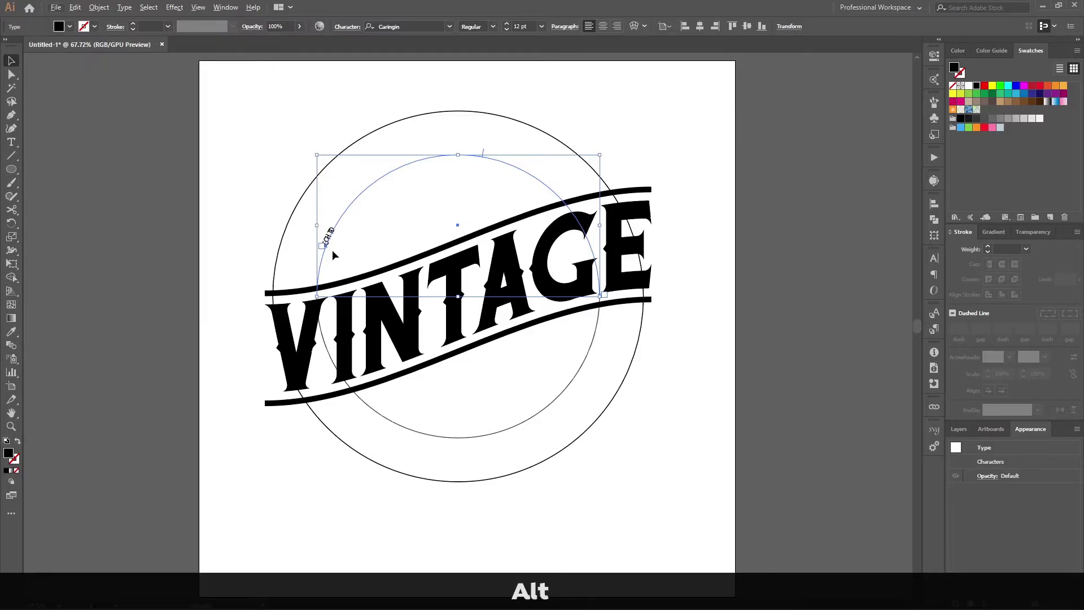
scroll(332, 252, up, 3)
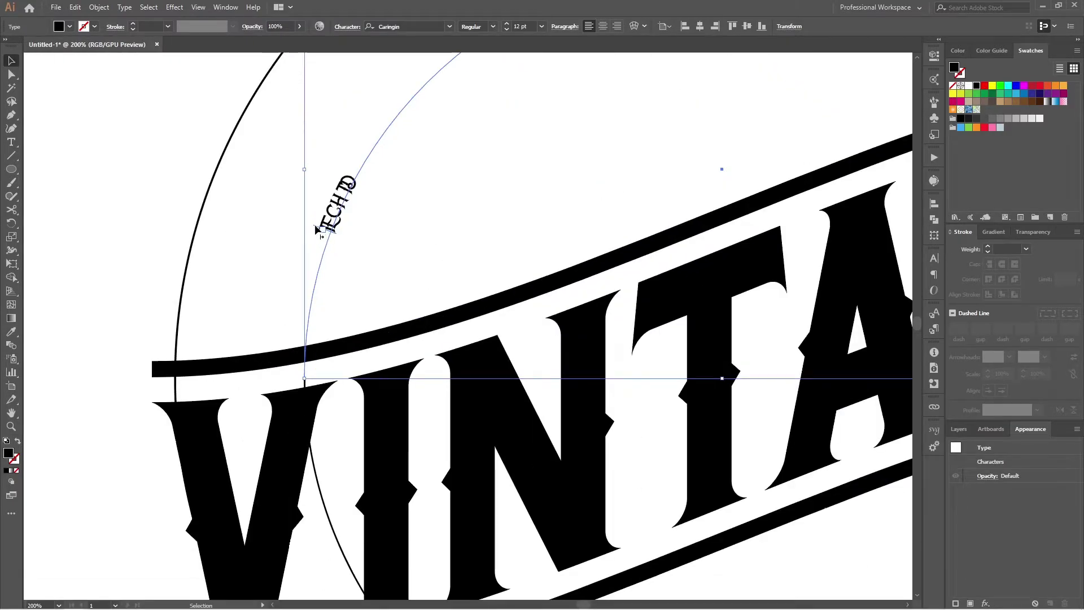
scroll(315, 227, up, 4)
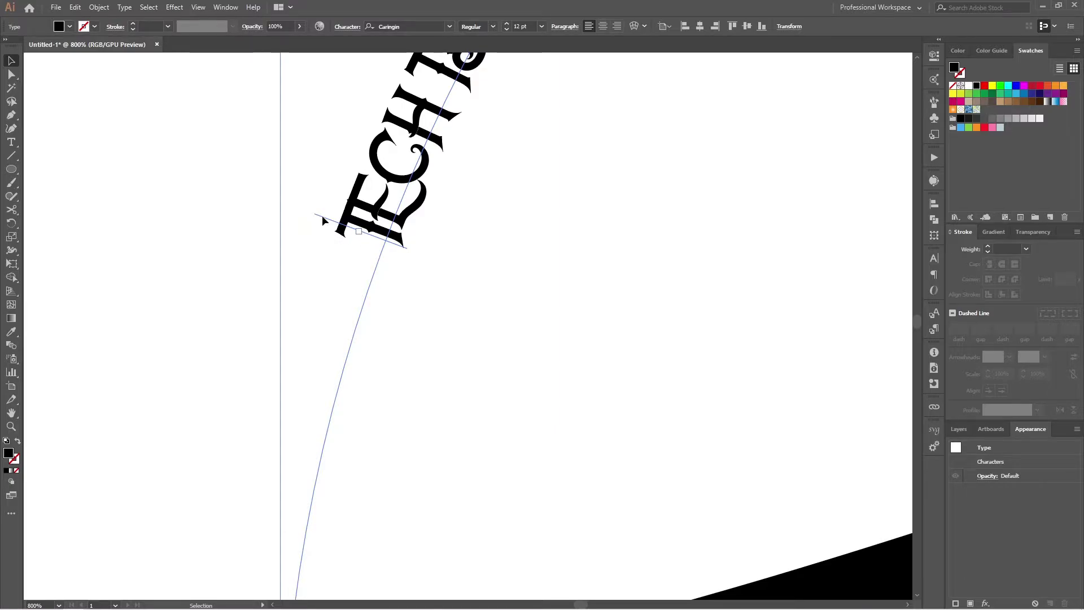
drag(320, 218, 276, 455)
scroll(265, 468, down, 2)
scroll(276, 455, down, 3)
drag(627, 364, 306, 196)
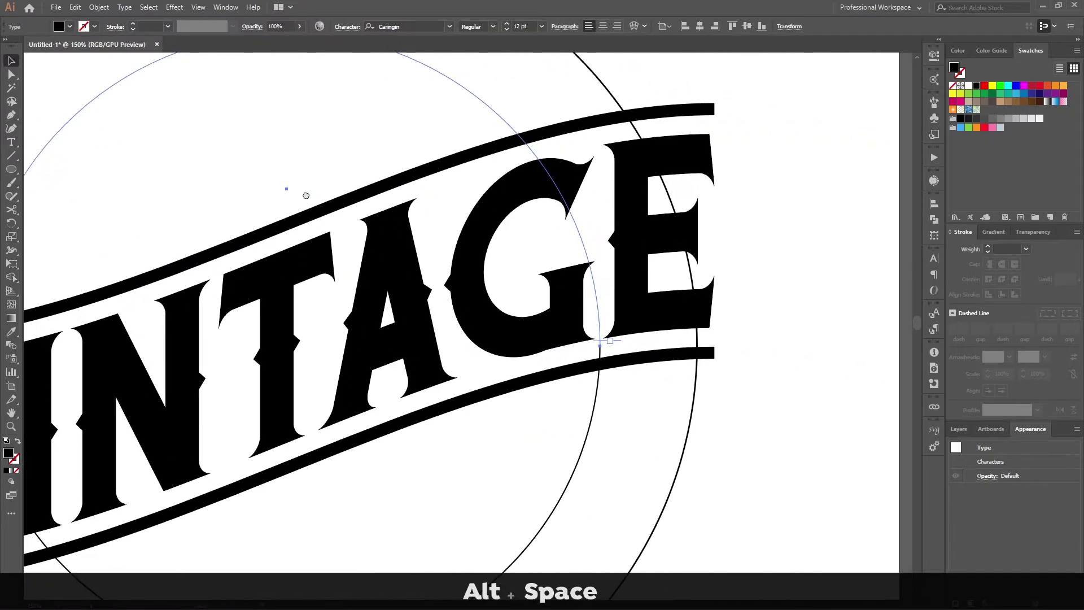
scroll(602, 282, up, 4)
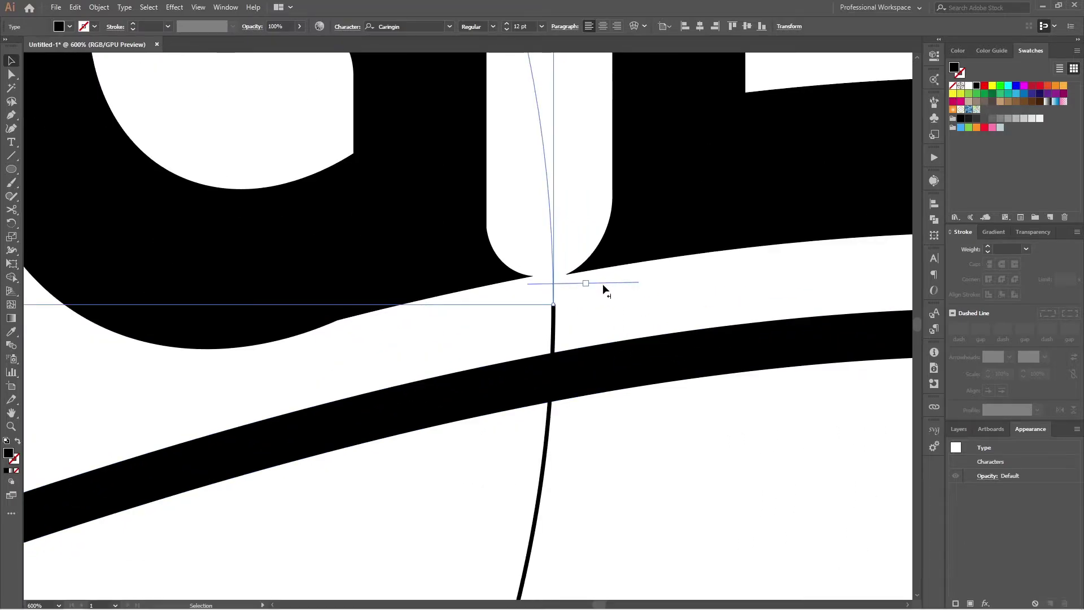
scroll(600, 290, down, 8)
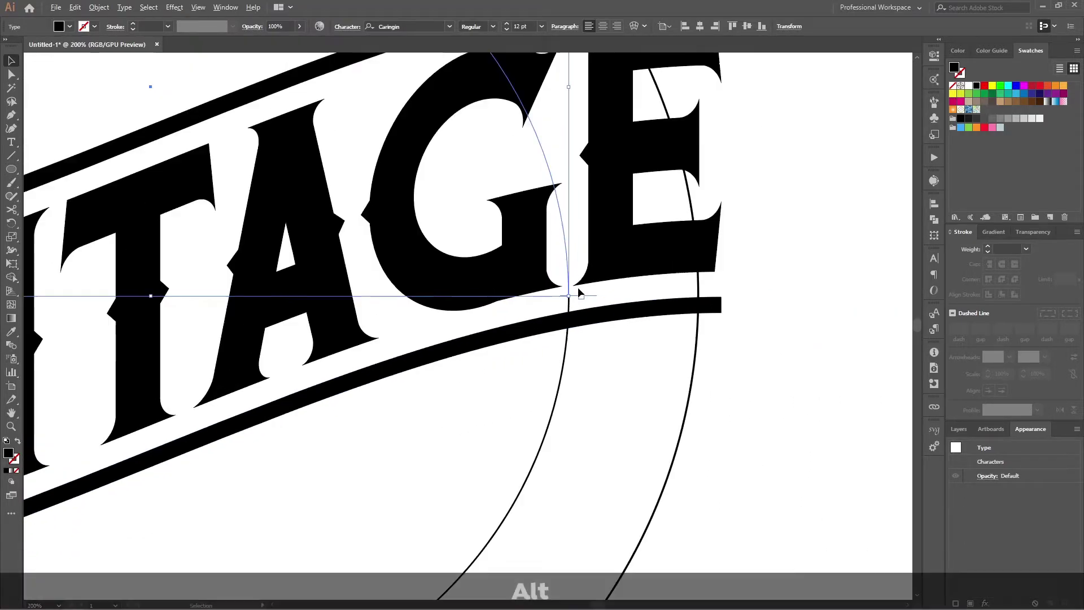
click(603, 26)
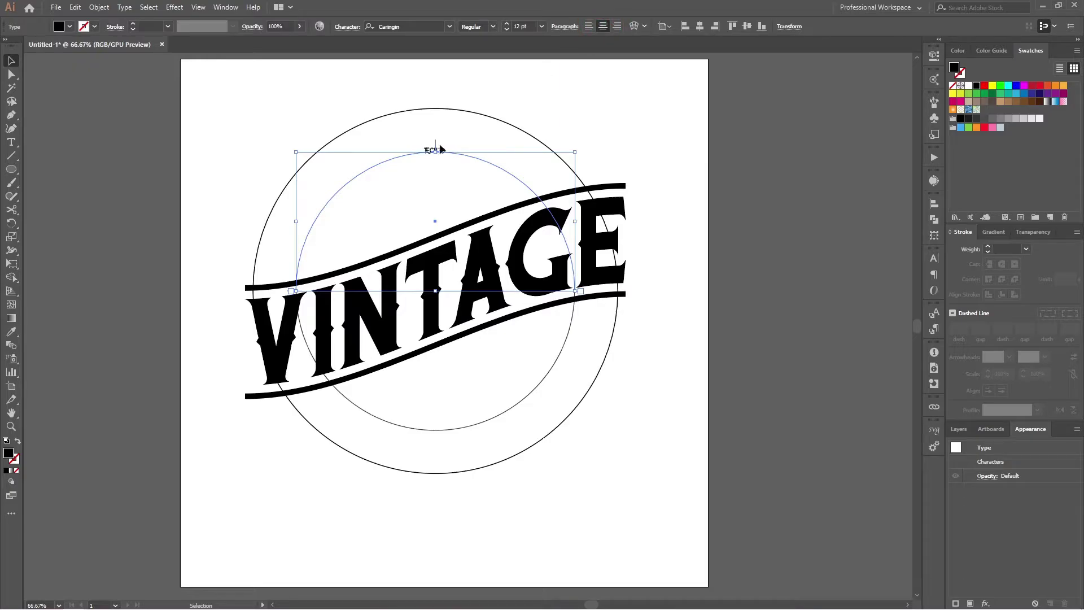
Change the arched text's font to American Captain Regular.
click(424, 26)
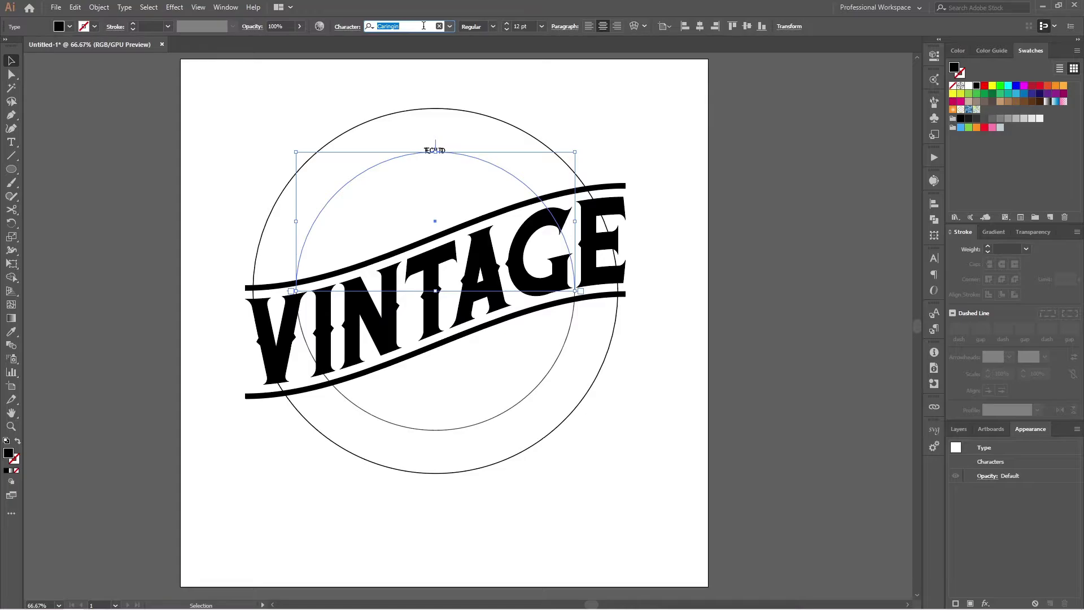
text(amer)
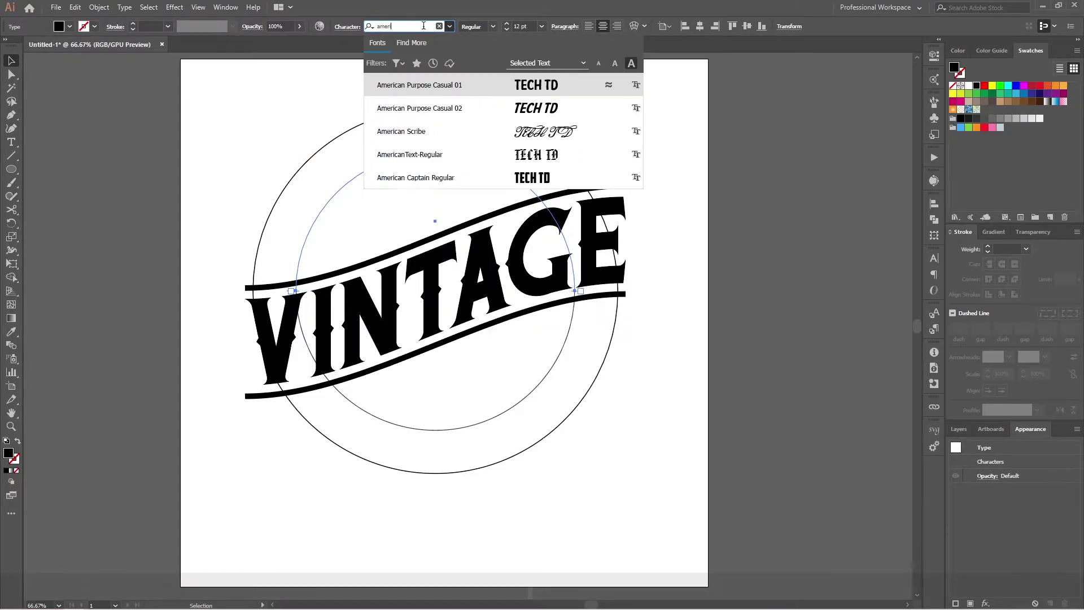
text(ican)
key(Down)
key(Down)
key(Down)
key(Down)
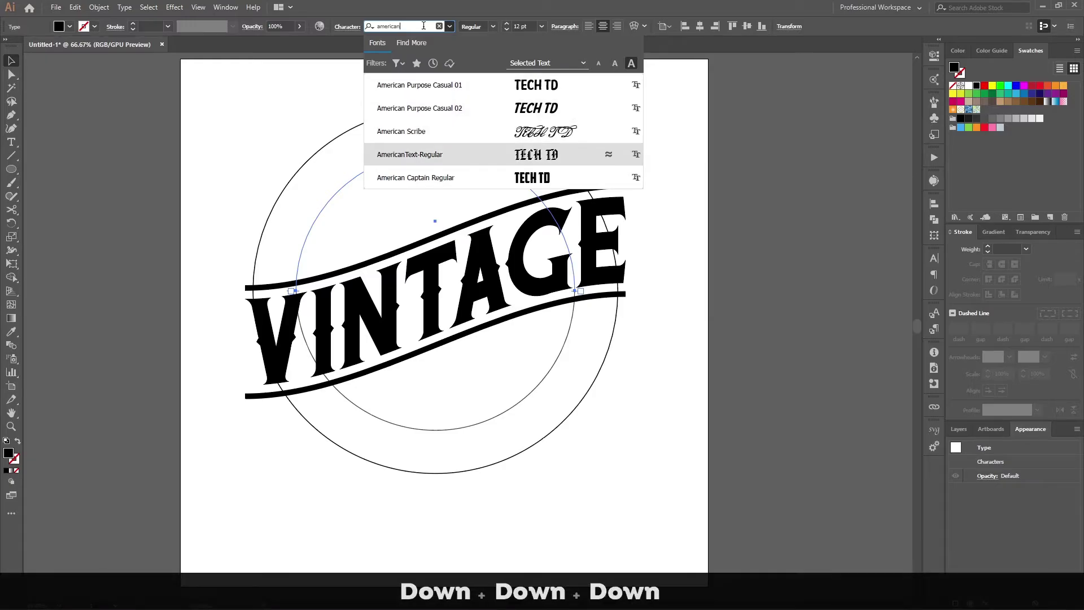
key(Return)
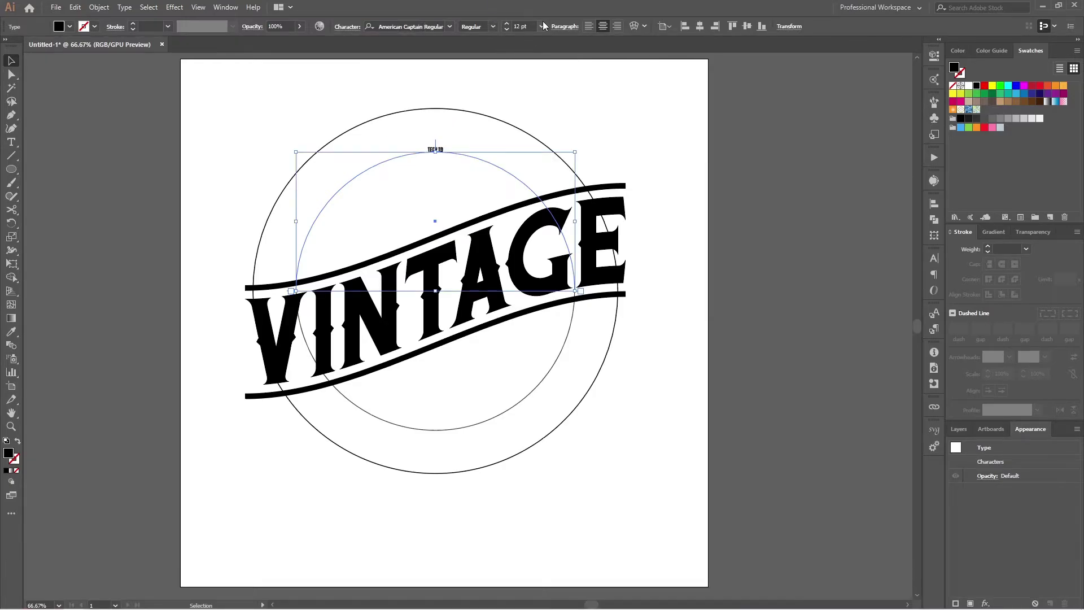
Enlarge the arched text to a font size of 101 pt.
click(525, 26)
scroll(527, 25, up, 20)
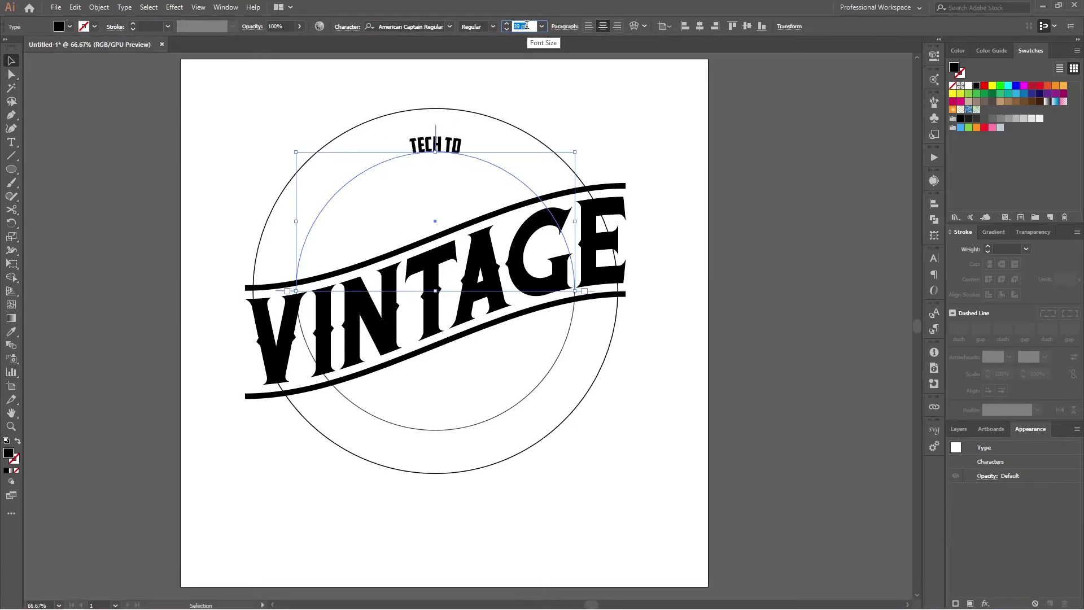
scroll(527, 26, up, 20)
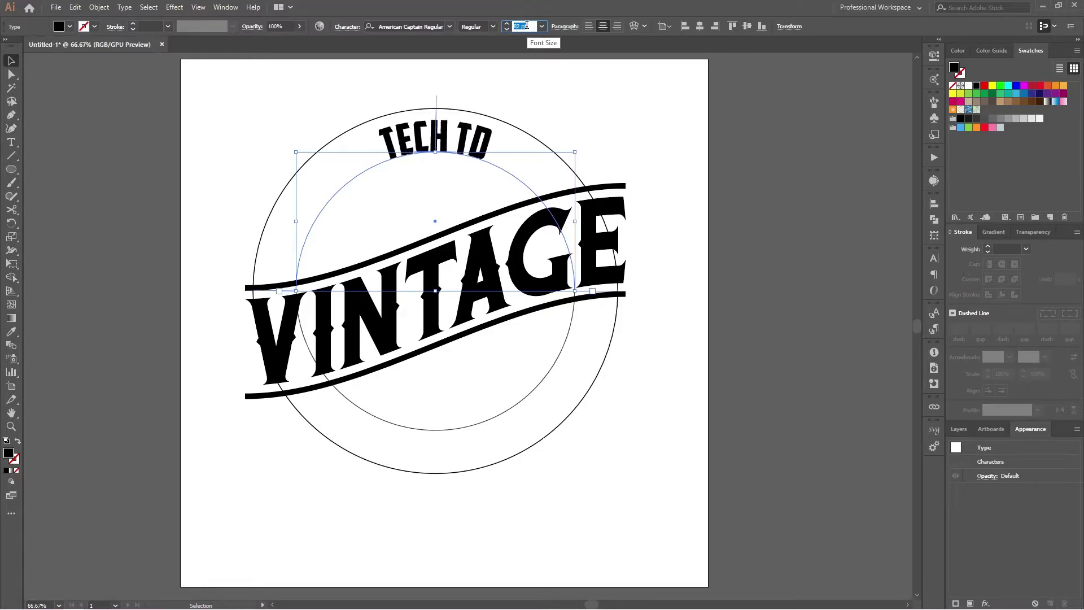
scroll(526, 25, up, 15)
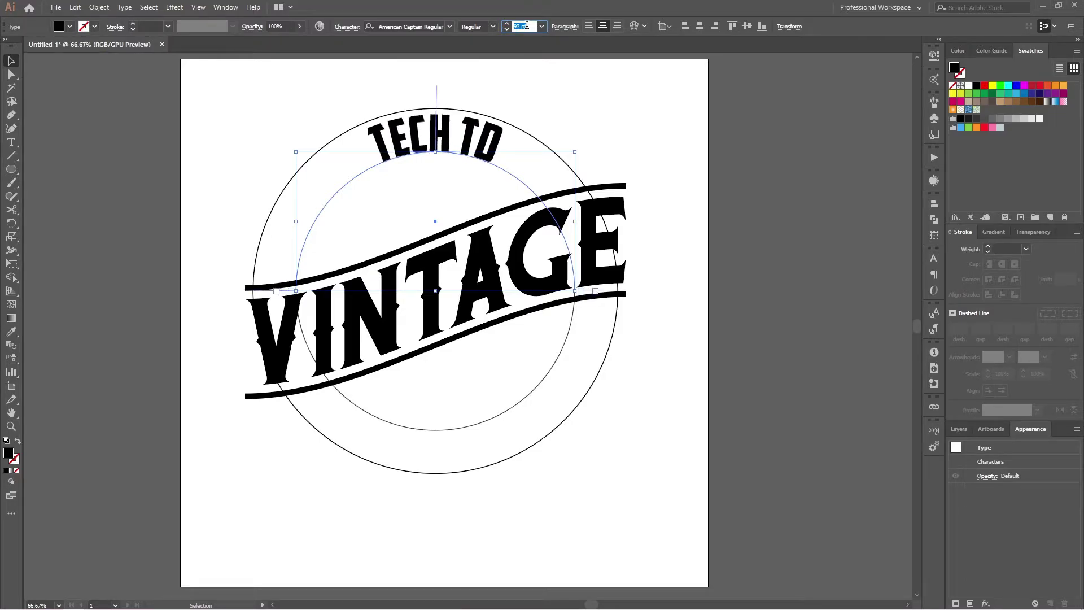
scroll(527, 25, up, 4)
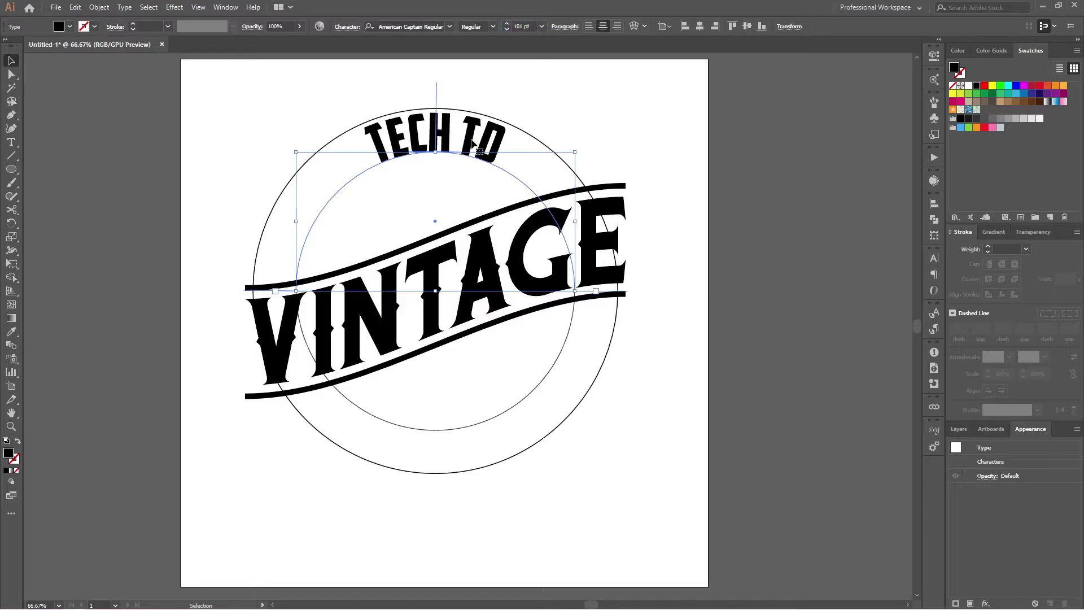
Extend the arched text to read "TECH TD YOUTUBE" and finish editing it.
double_click(487, 150)
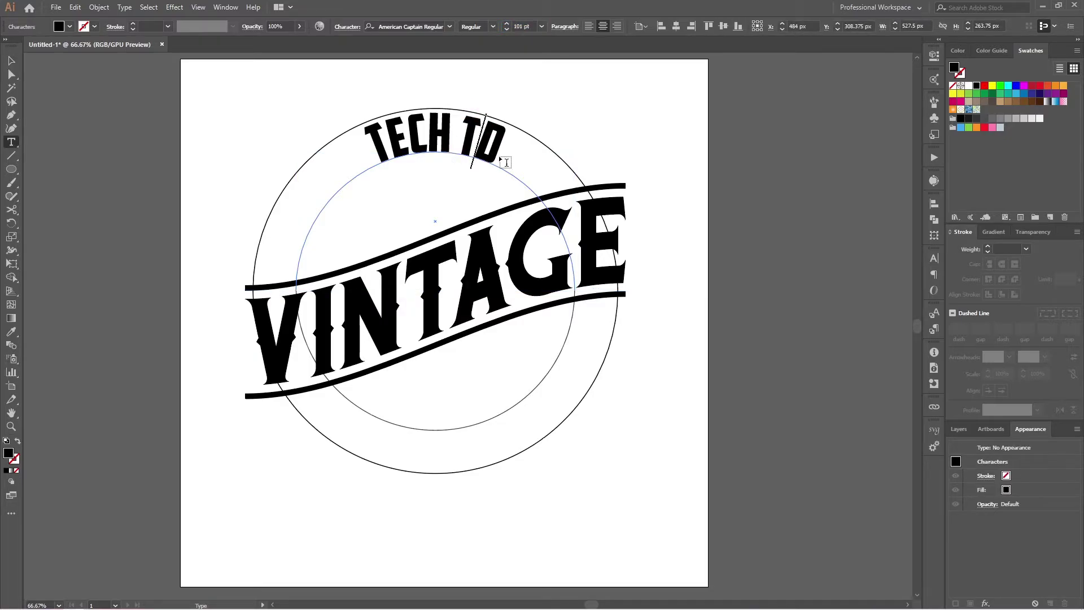
text(YOU)
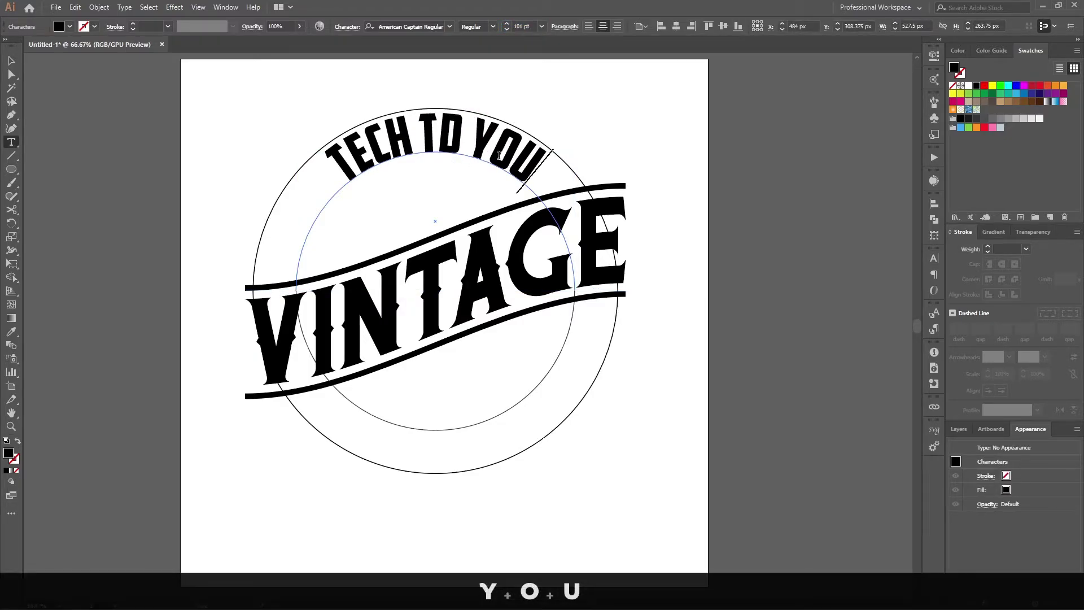
text(TUBE)
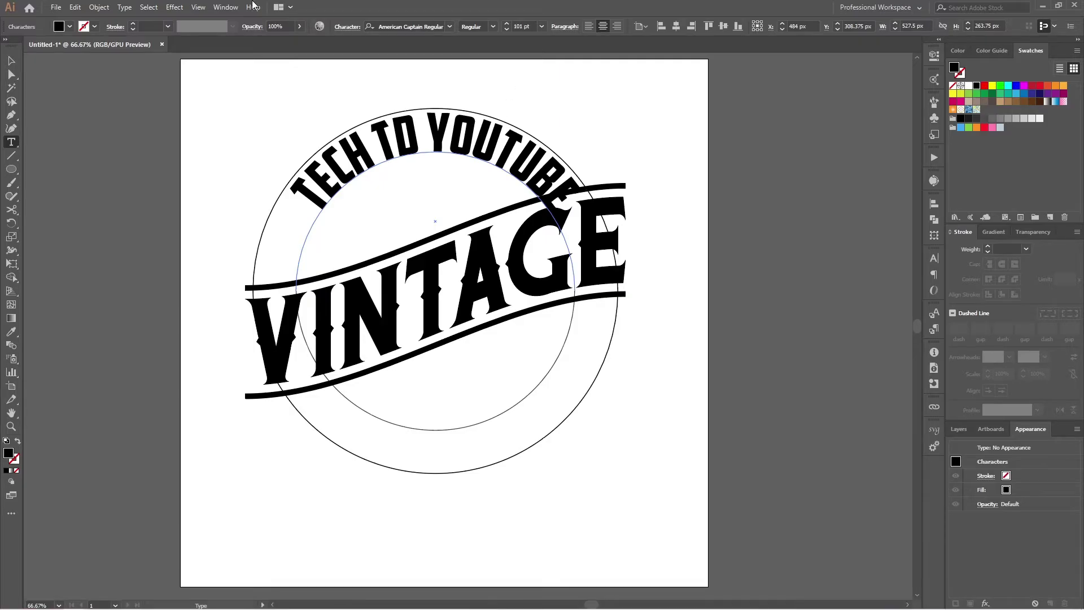
click(11, 61)
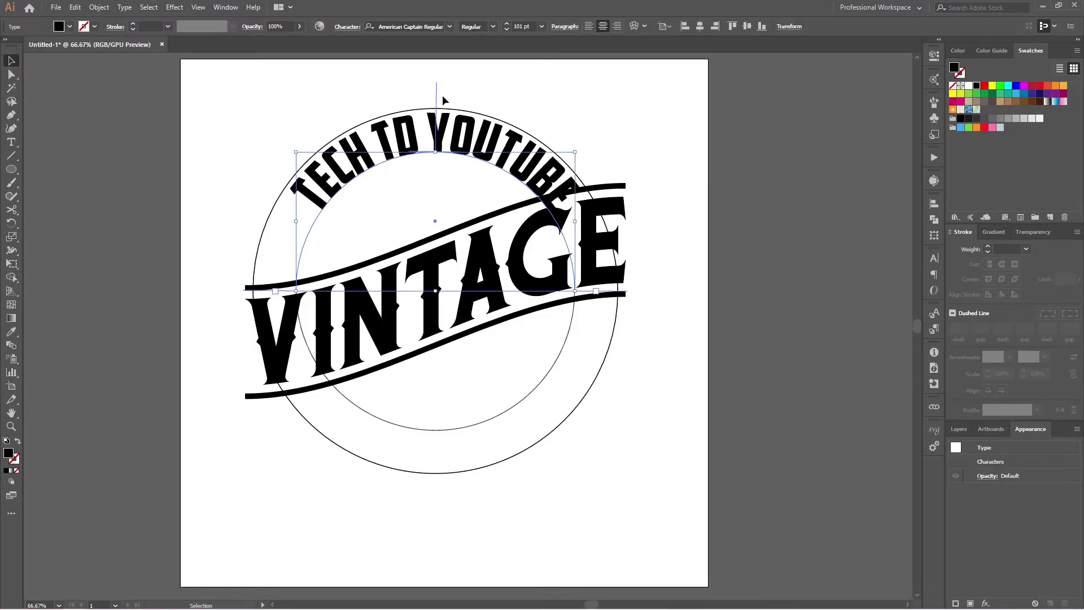
Try to slide the arched text counterclockwise along its path using the centre bracket.
drag(436, 90, 414, 87)
key(ctrl+z)
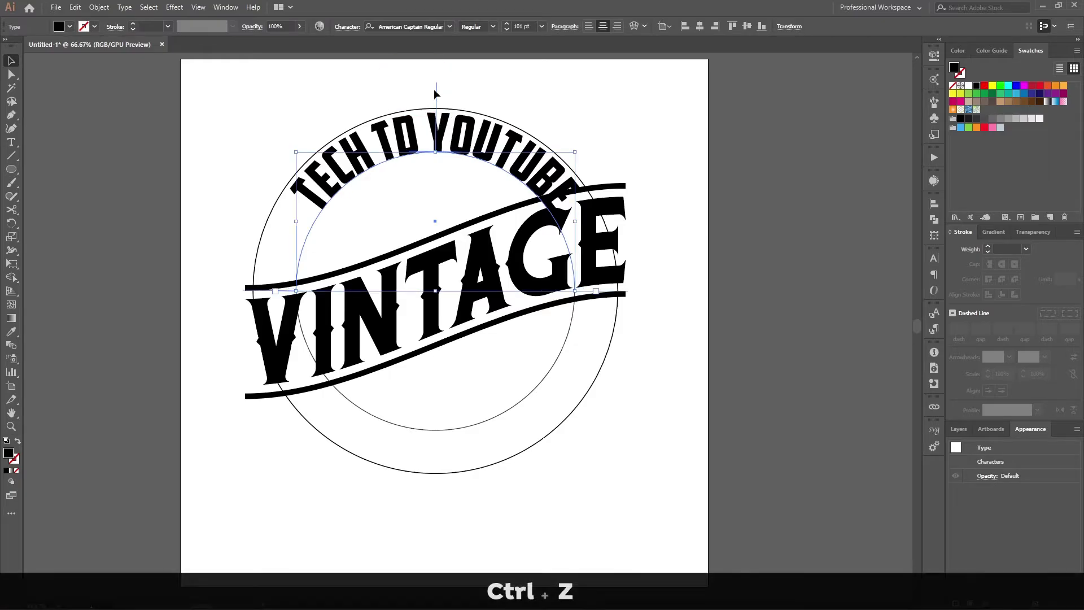
drag(437, 96, 380, 88)
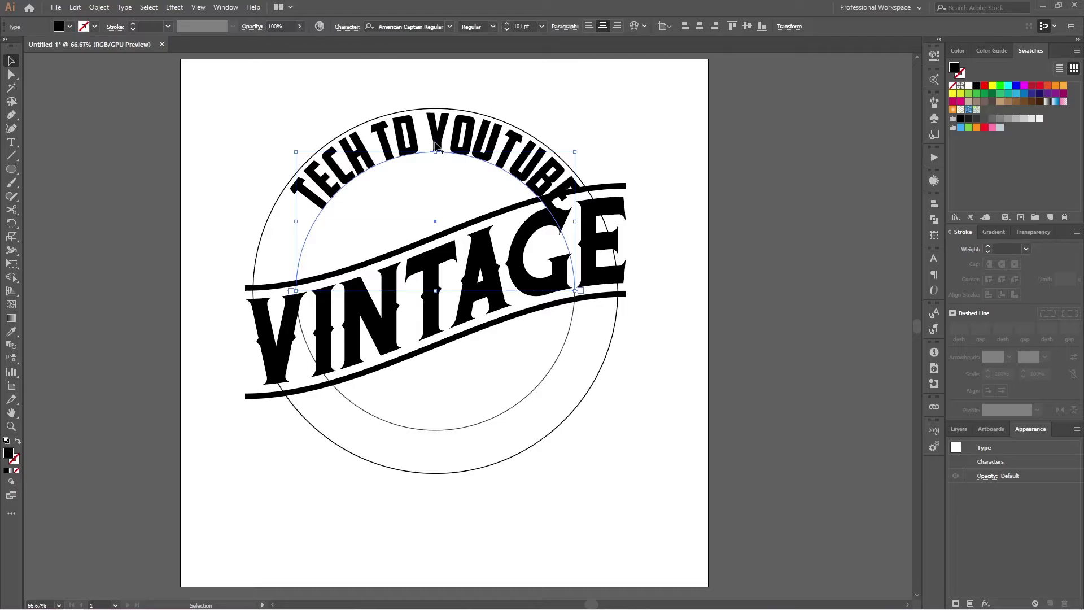
drag(437, 146, 378, 145)
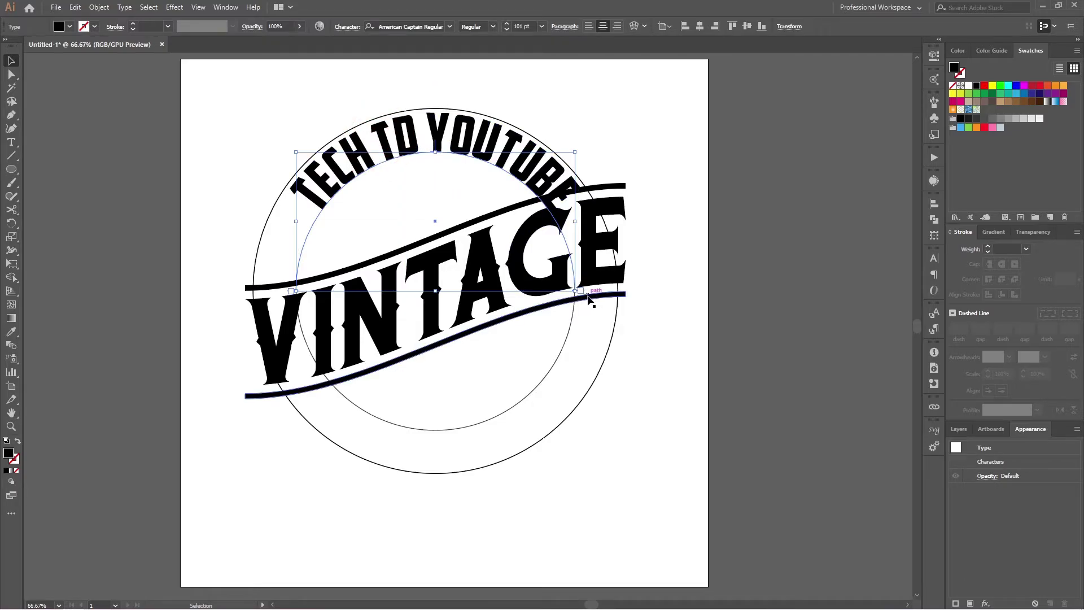
Move the path text's end and start brackets to where the arc crosses the curved line above VINTAGE, then deselect the text.
drag(587, 298, 561, 174)
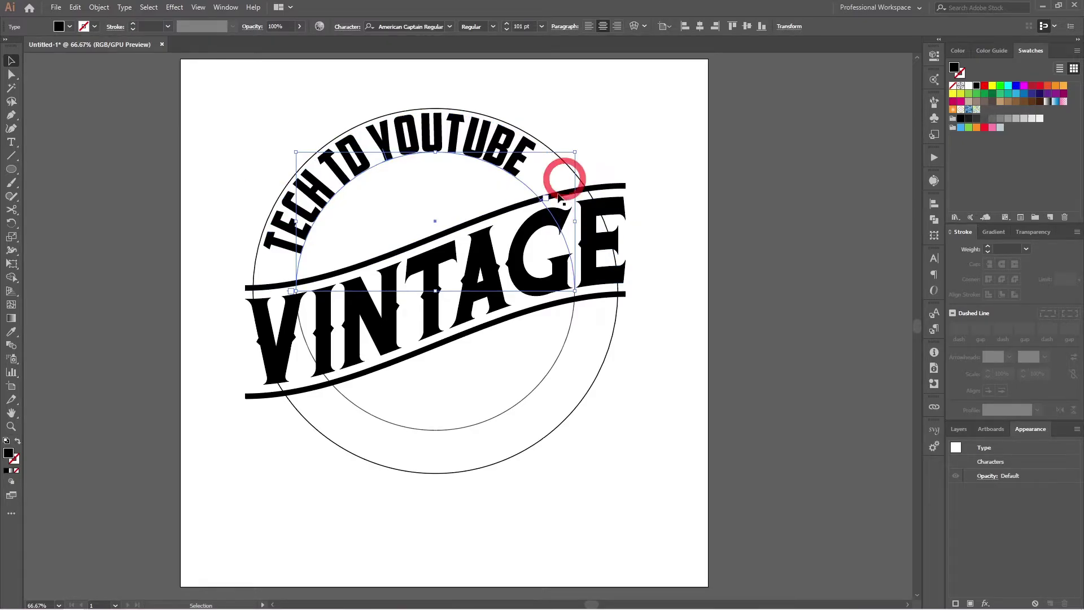
scroll(292, 304, up, 5)
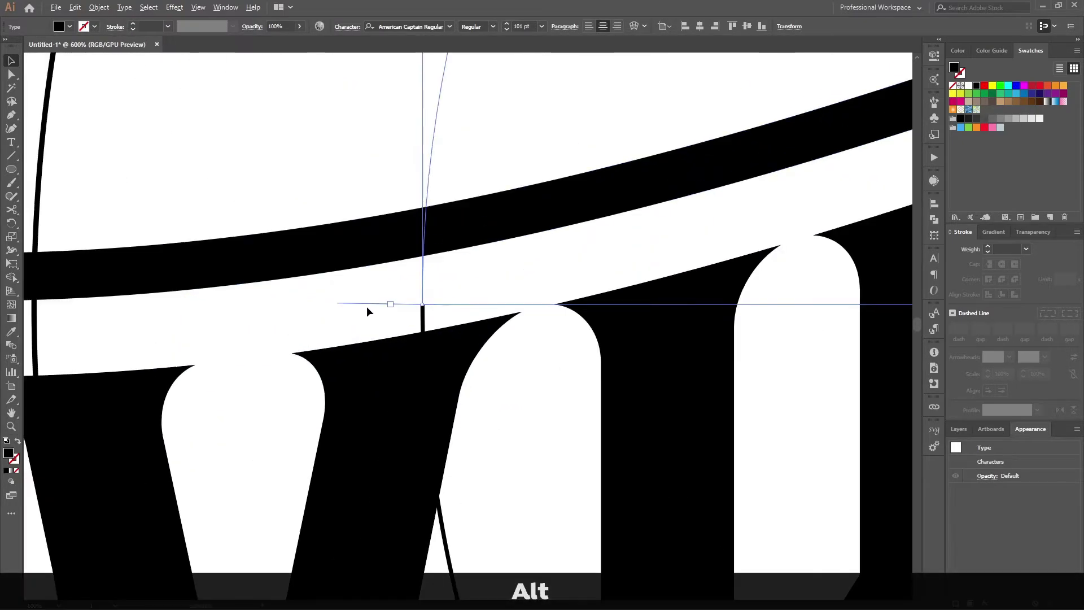
drag(367, 280, 408, 206)
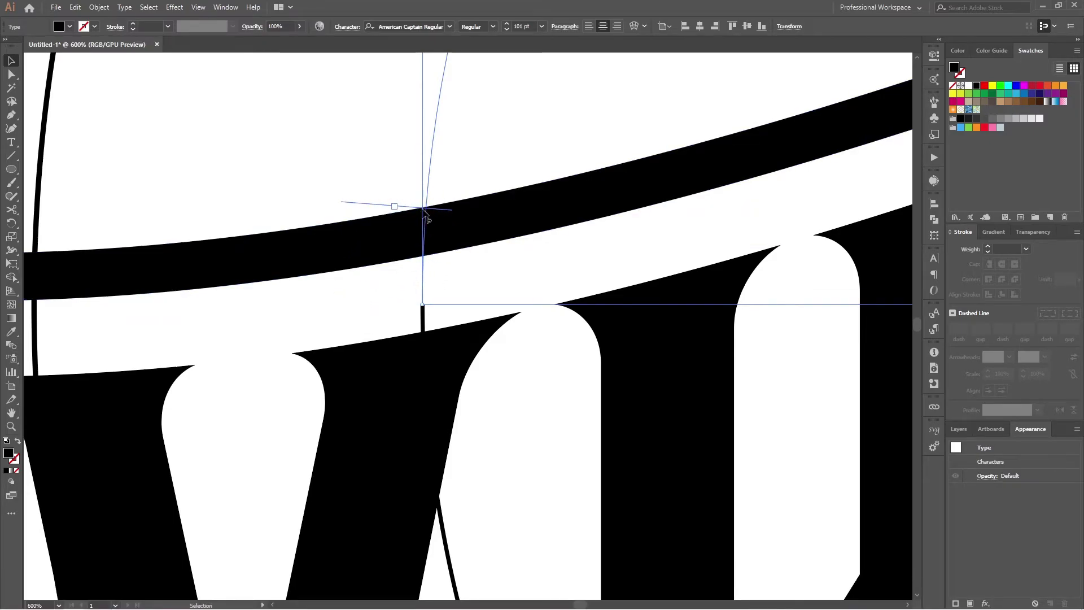
drag(666, 198, 256, 328)
mouse_move(574, 242)
mouse_down()
mouse_move(472, 339)
mouse_move(400, 302)
mouse_move(329, 389)
mouse_up()
mouse_move(842, 192)
mouse_down()
mouse_move(786, 218)
mouse_move(777, 154)
mouse_up()
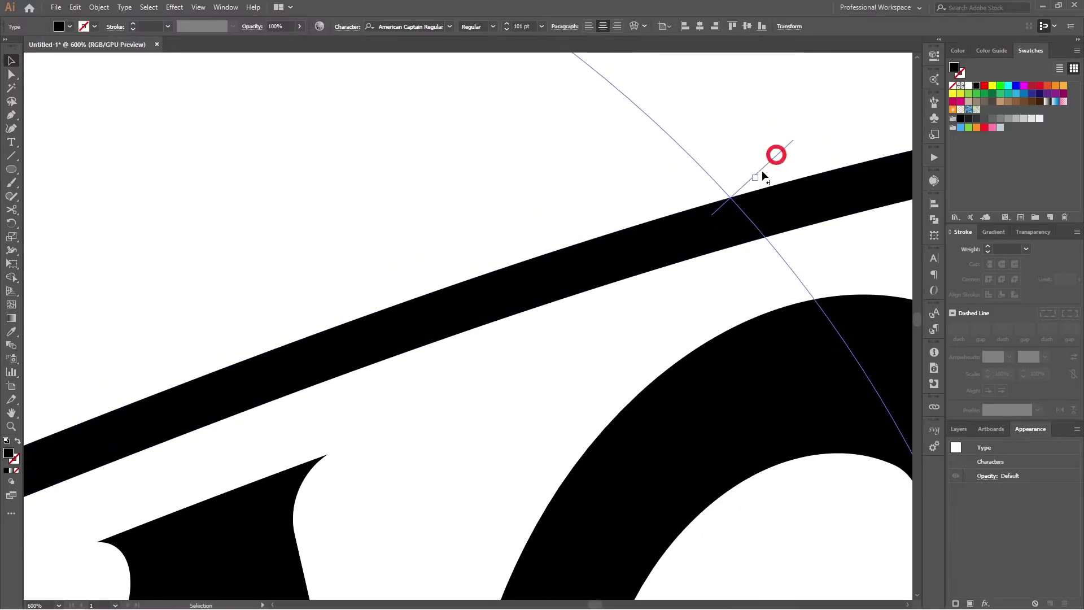
scroll(777, 155, down, 7)
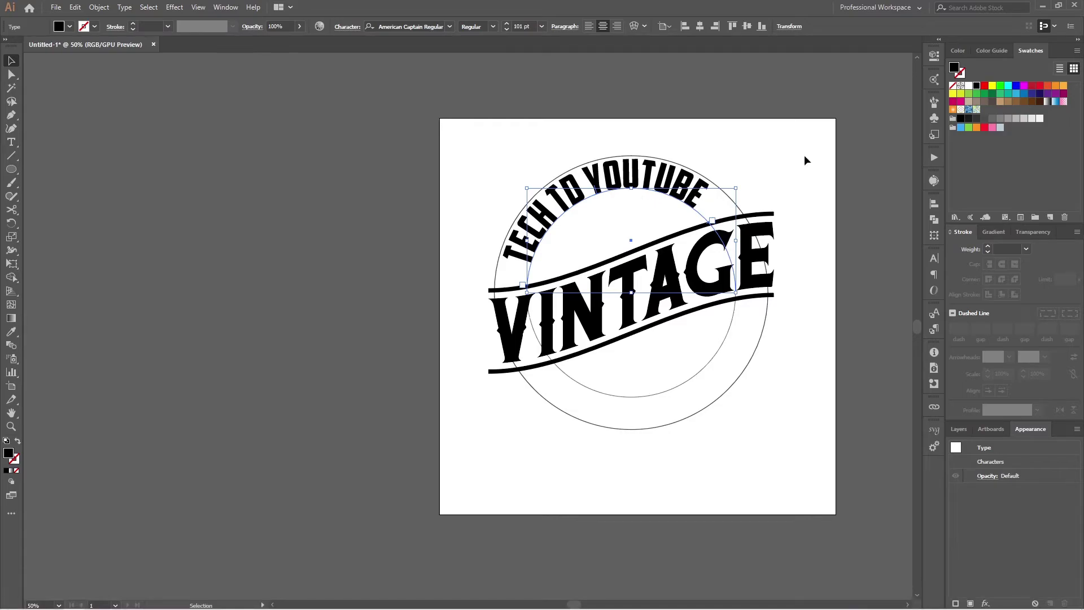
click(805, 156)
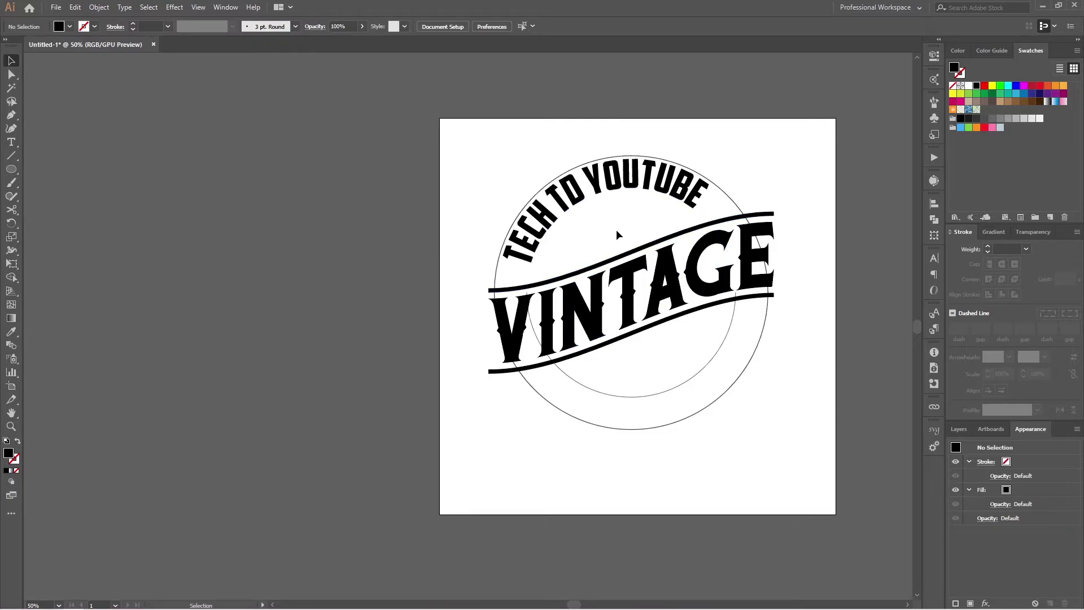
Widen the letter spacing of the arched "TECH TD YOUTUBE" text by two increments.
click(649, 240)
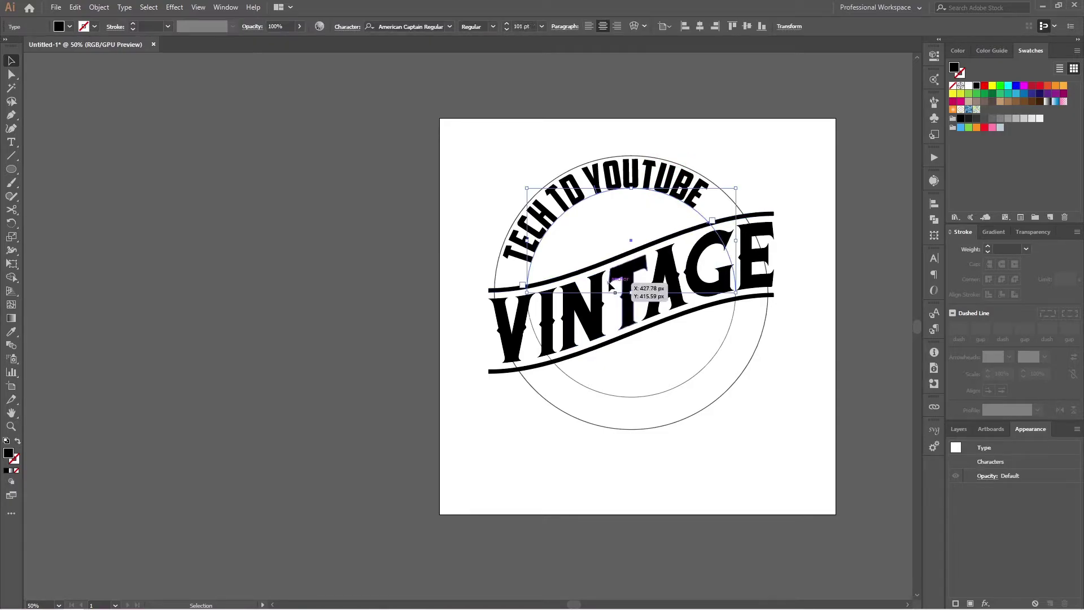
key(alt+Right)
key(alt+Right)
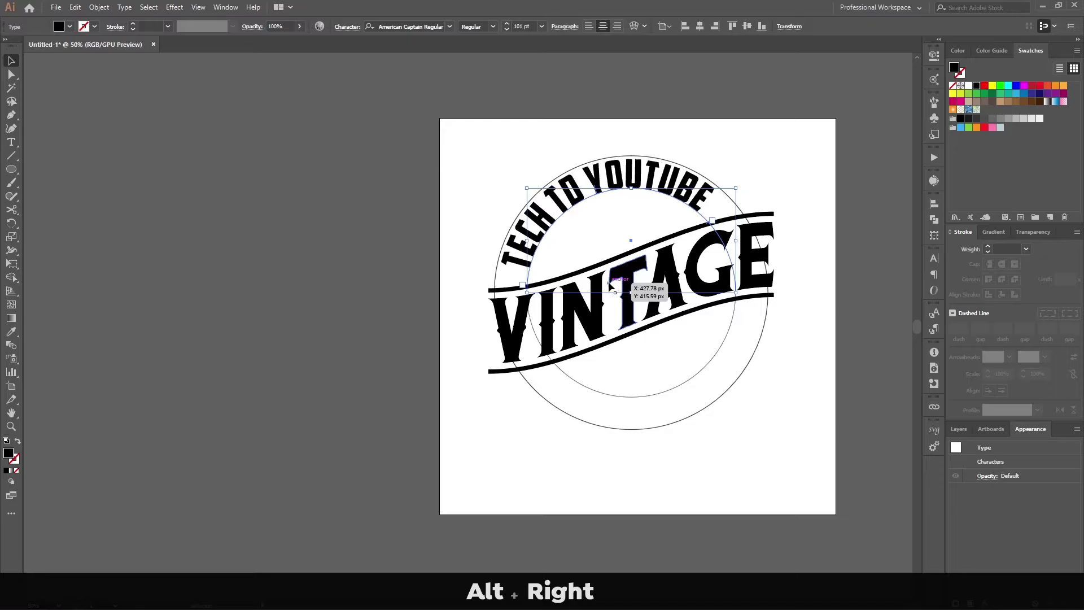
Widen the letter spacing of the arched "TECH TD YOUTUBE" text slightly more, stepping it up and back down, then deselect it.
key(alt+Right)
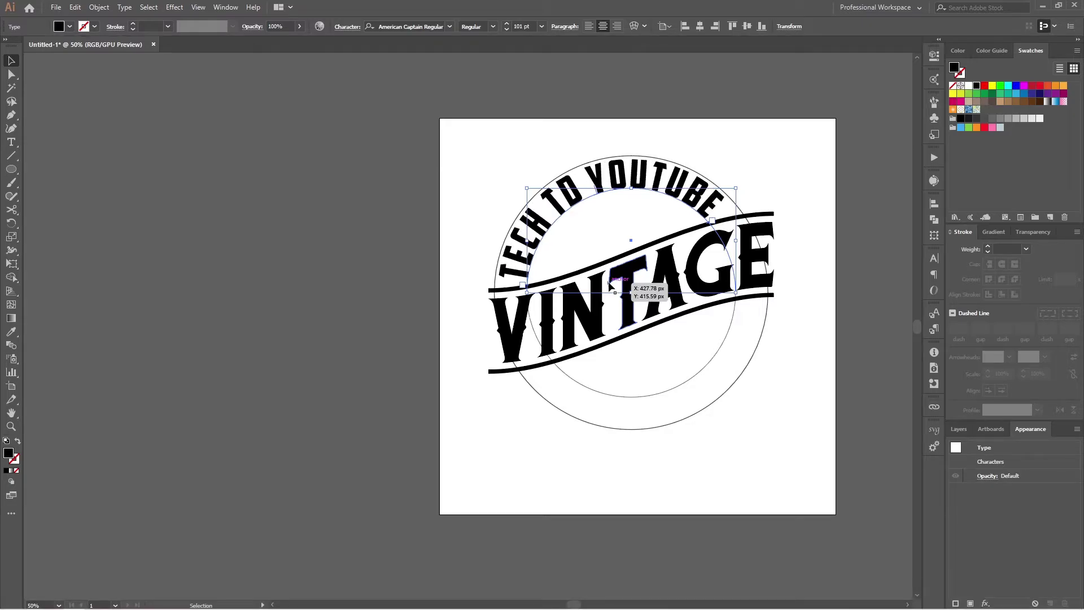
key(alt+Left)
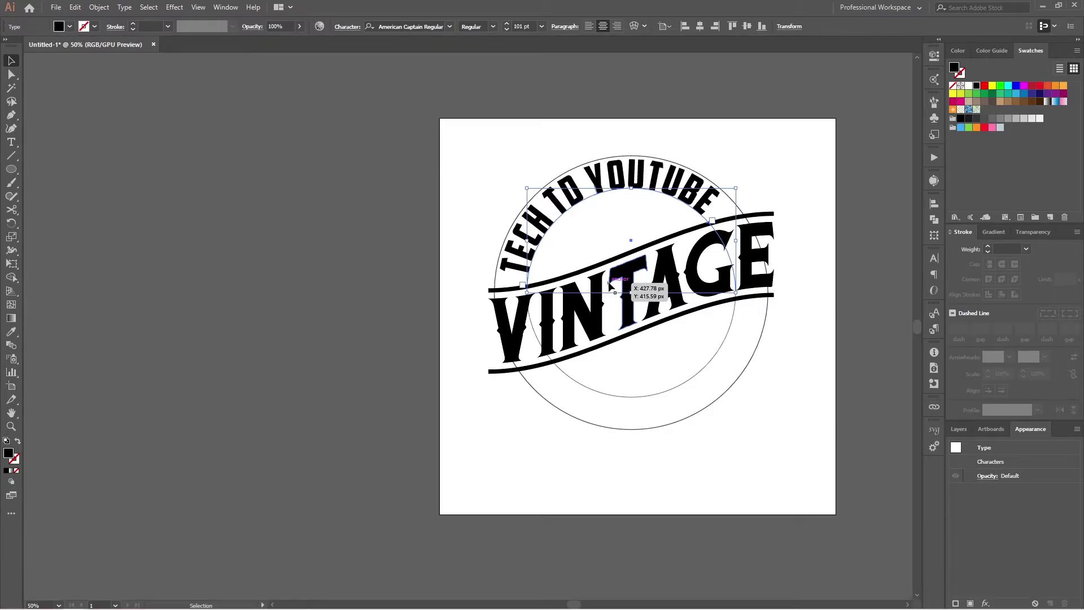
click(767, 161)
Start path text on the lower half of the inner circle and enter "Best Bangla".
scroll(625, 385, down, 1)
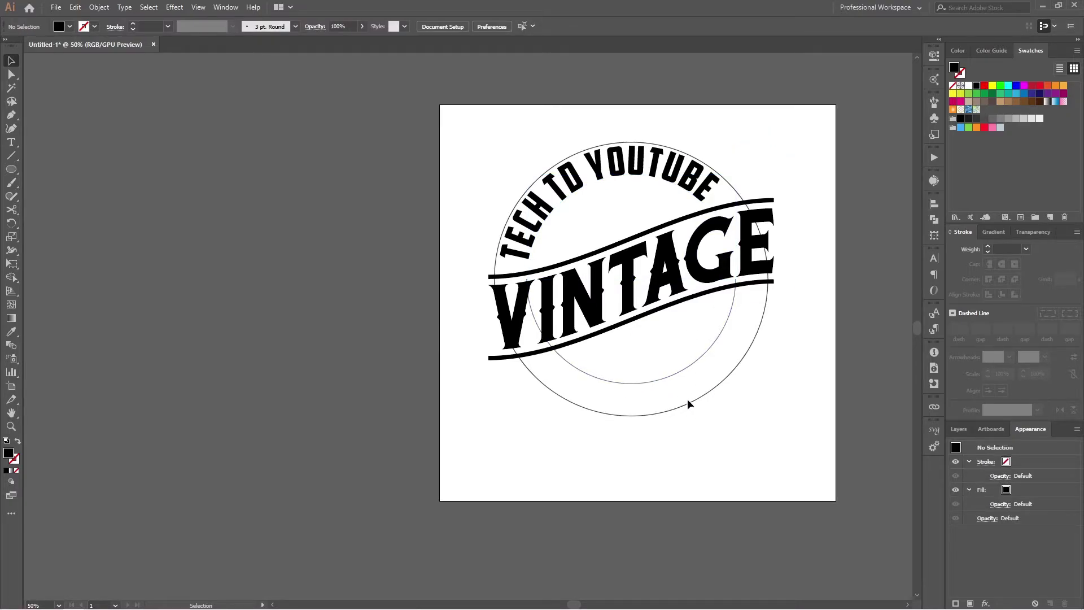
key(t)
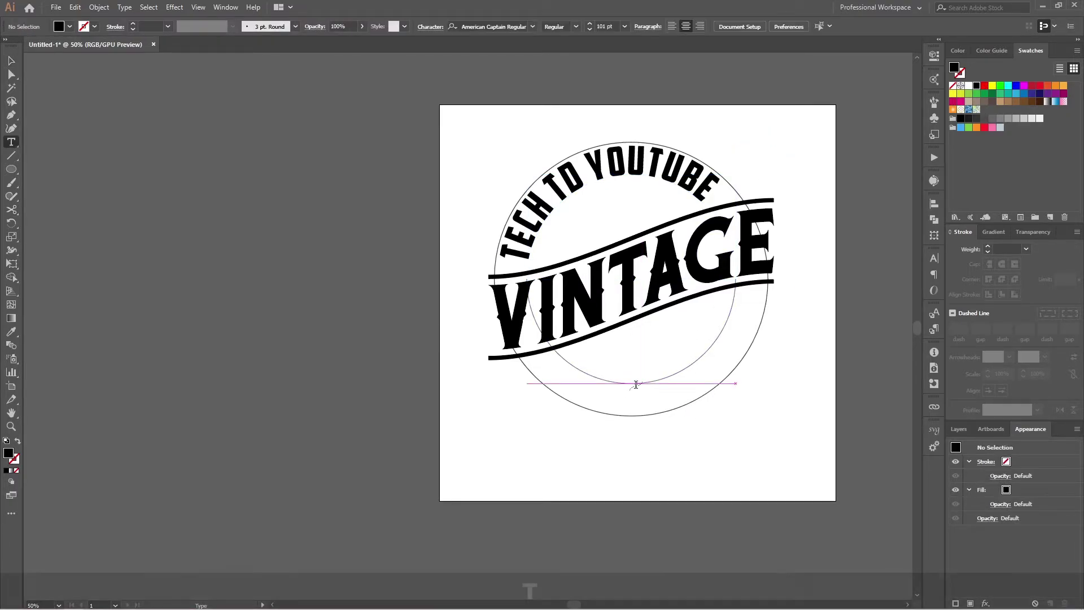
click(628, 382)
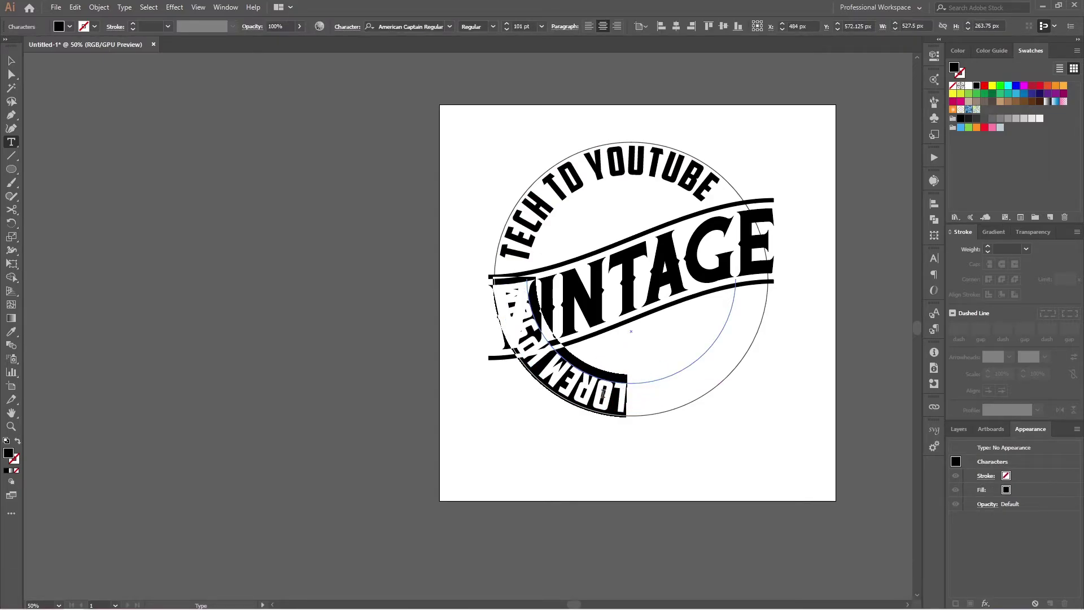
text(B)
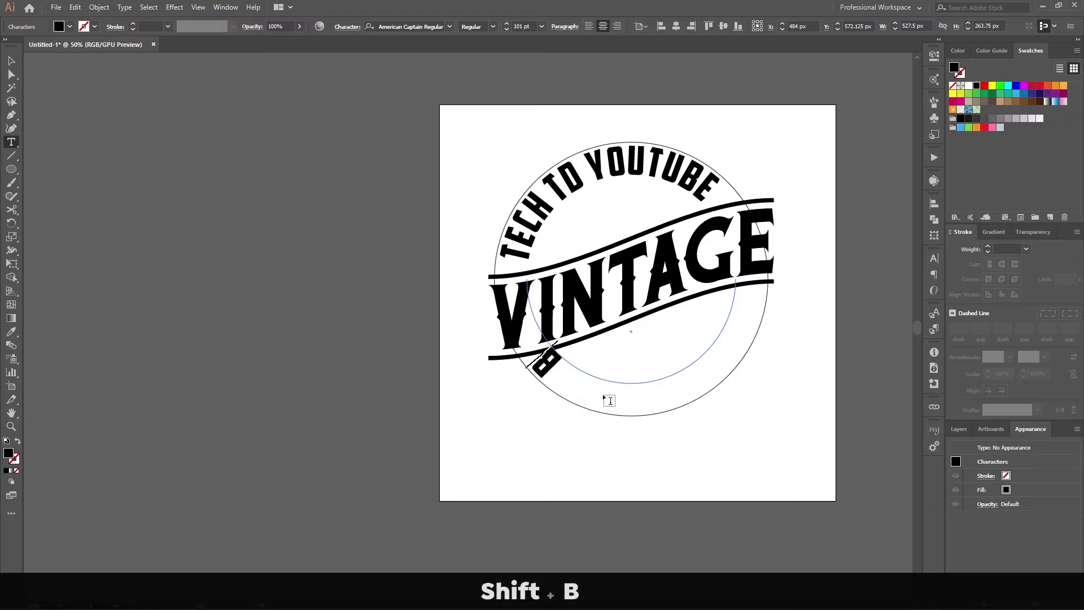
text(est )
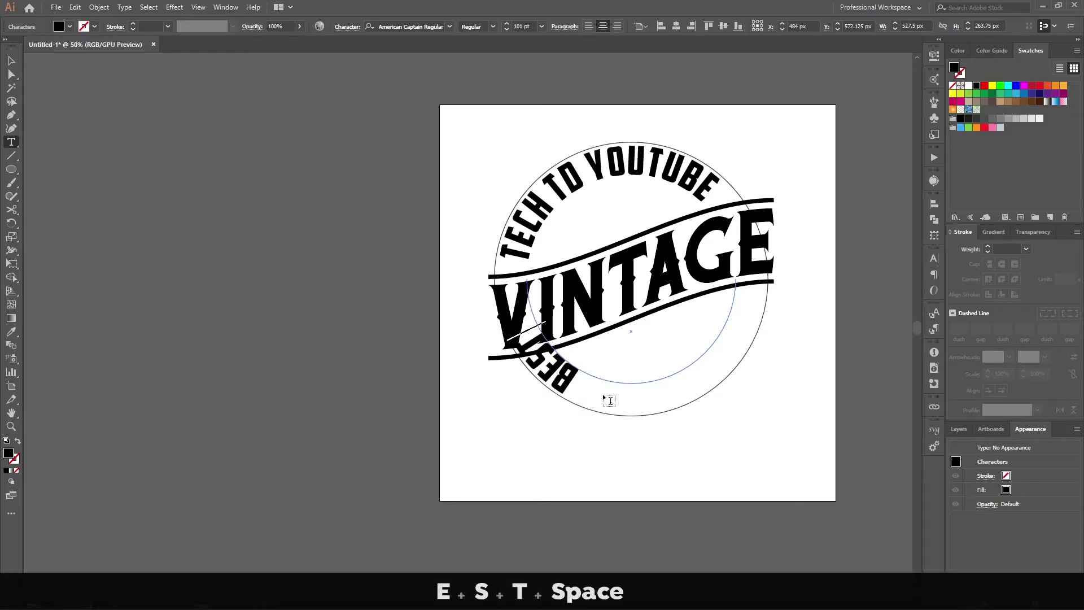
text(Bangla)
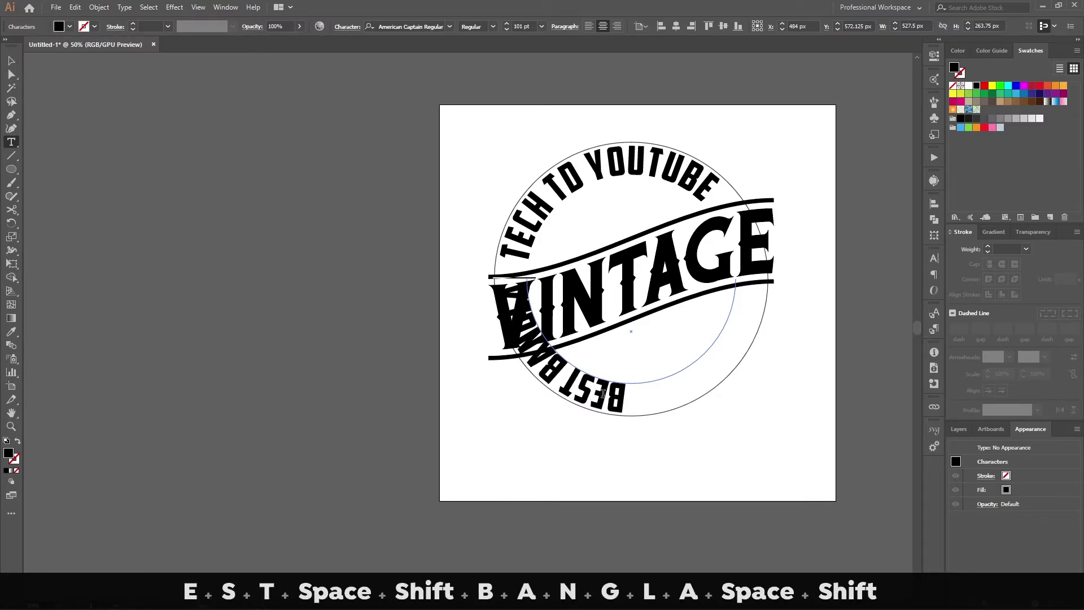
Replace the whole lower path text with "Bangla Tutorial" and finish editing it.
key(ctrl+a)
text(Bang)
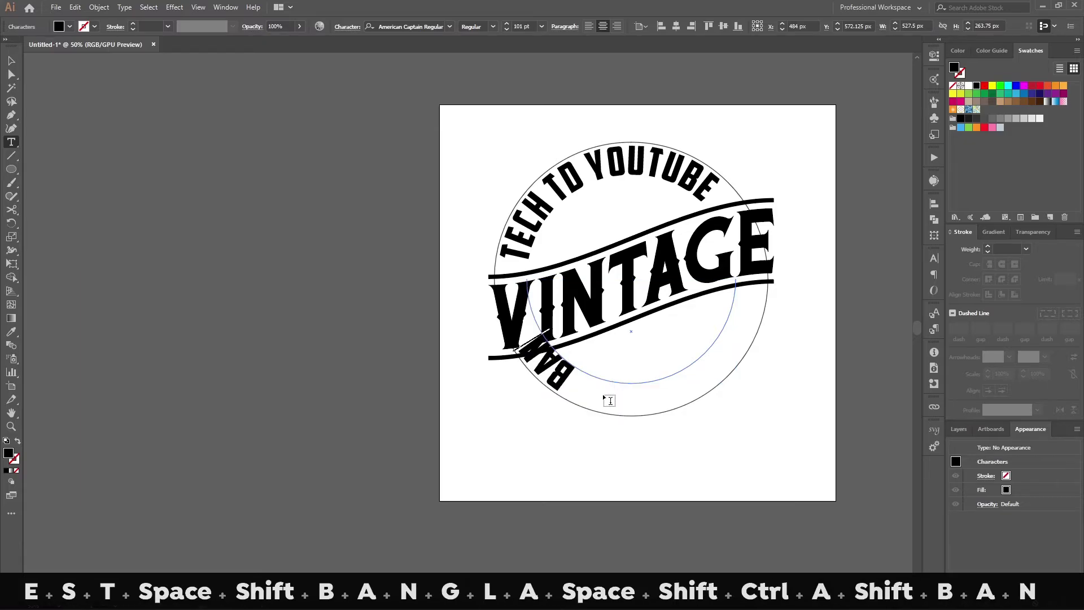
text(la Tuto)
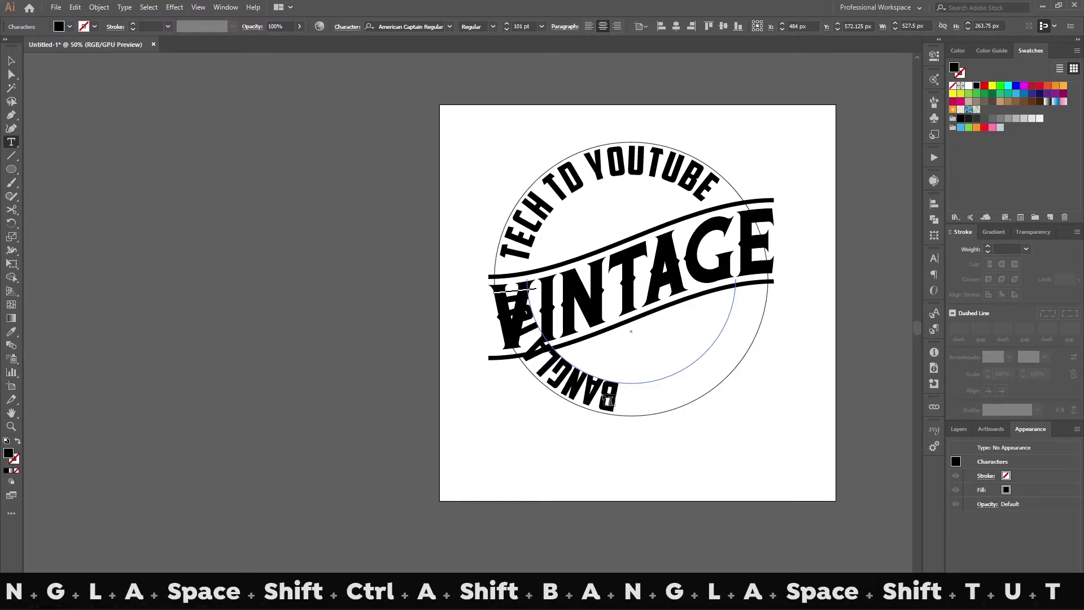
text(rial)
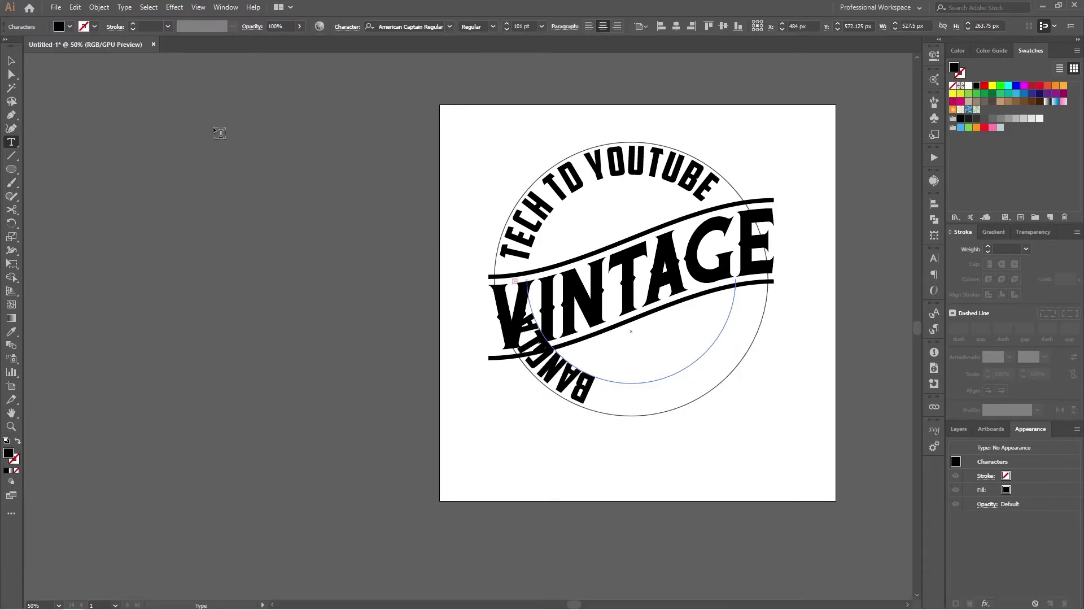
click(13, 58)
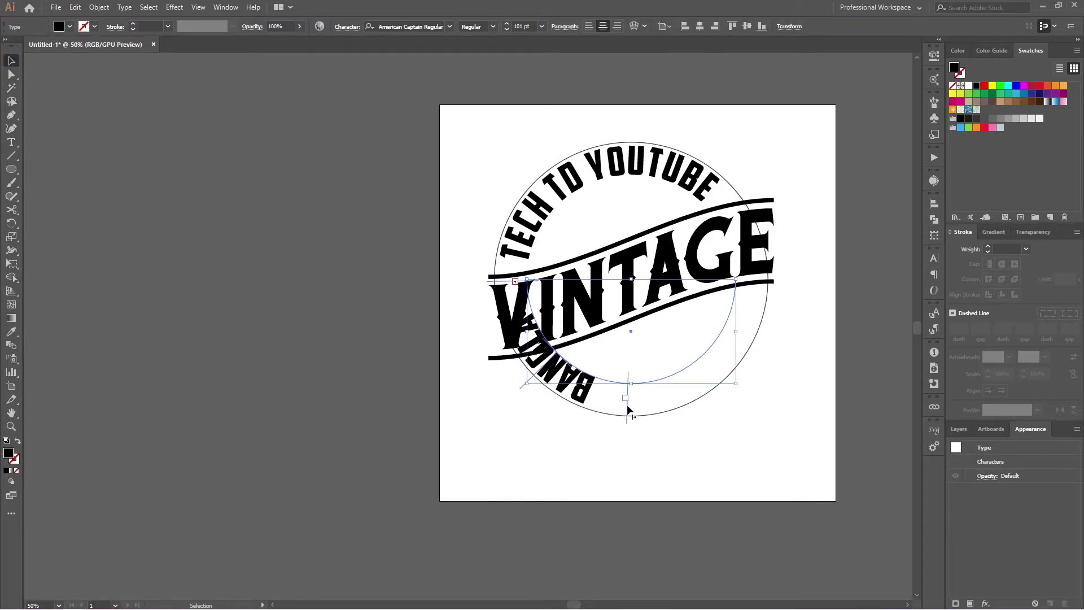
Move the lower text's start bracket to the arc's right end and its end bracket to where the arc crosses the curved line below VINTAGE.
drag(628, 409, 771, 268)
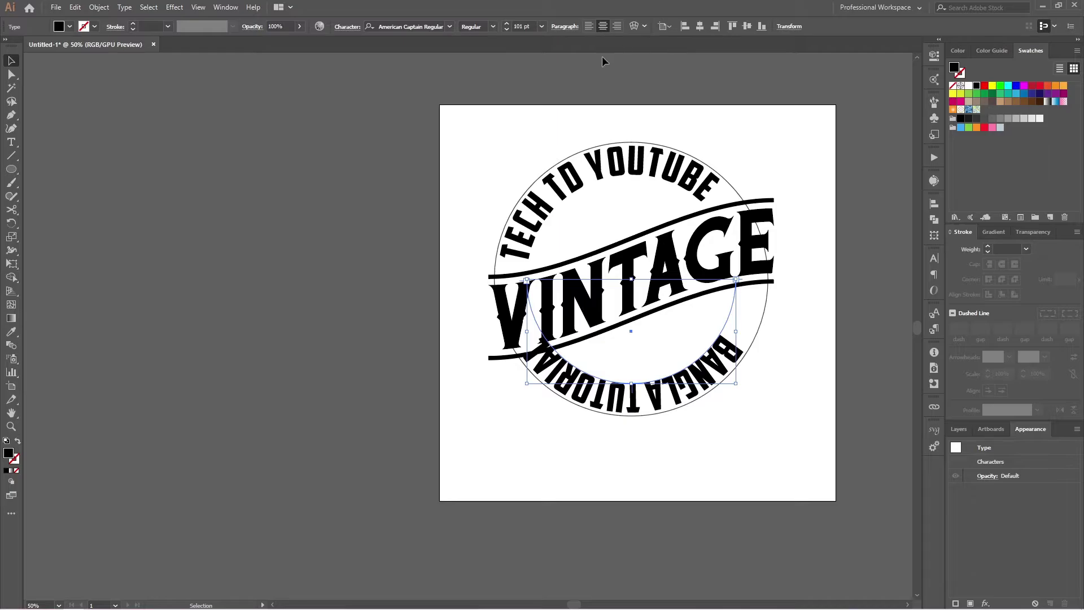
alt+scroll(718, 395, up, 2)
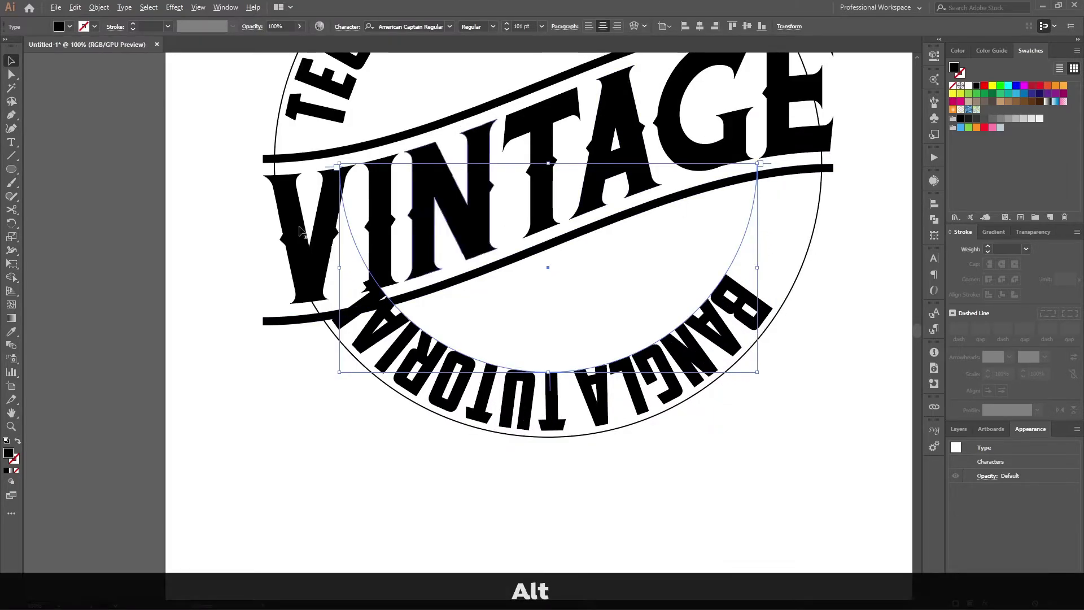
click(327, 169)
click(419, 355)
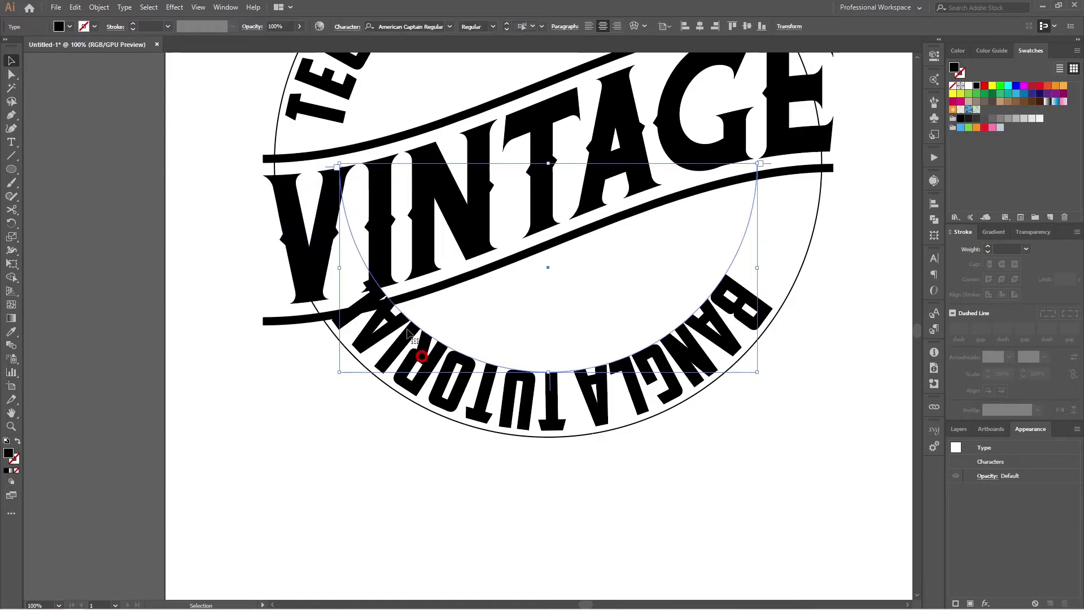
alt+scroll(334, 162, up, 5)
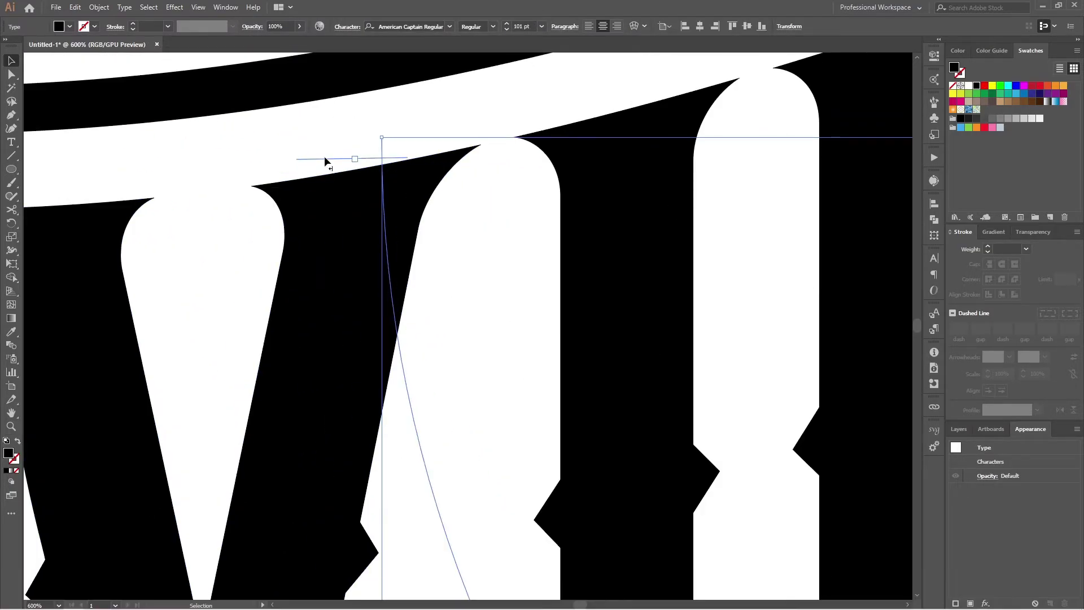
drag(326, 171, 331, 90)
key(space)
drag(315, 195, 287, 155)
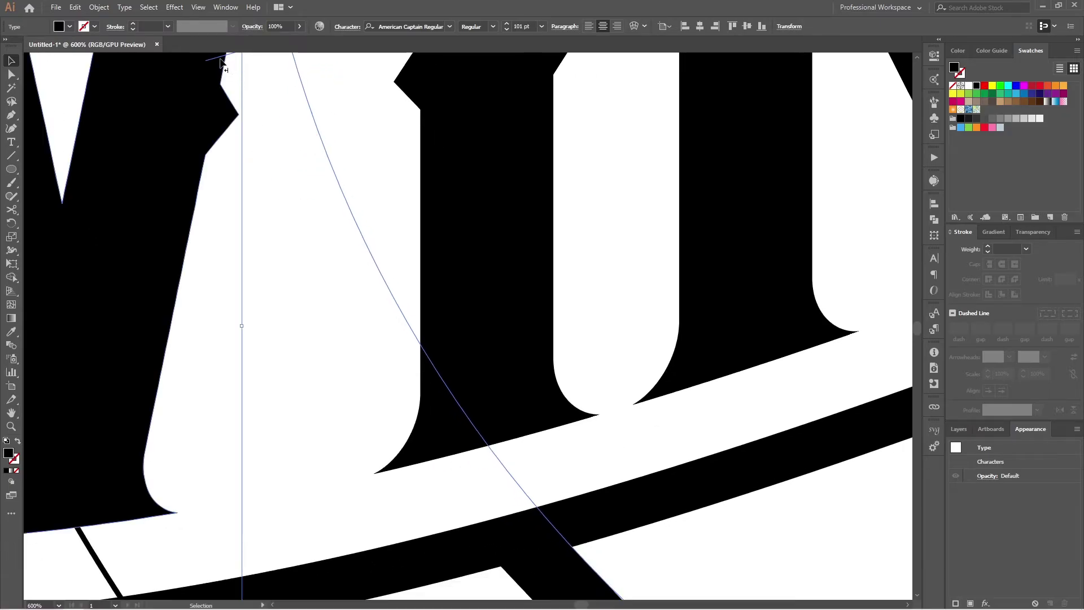
drag(221, 66, 520, 523)
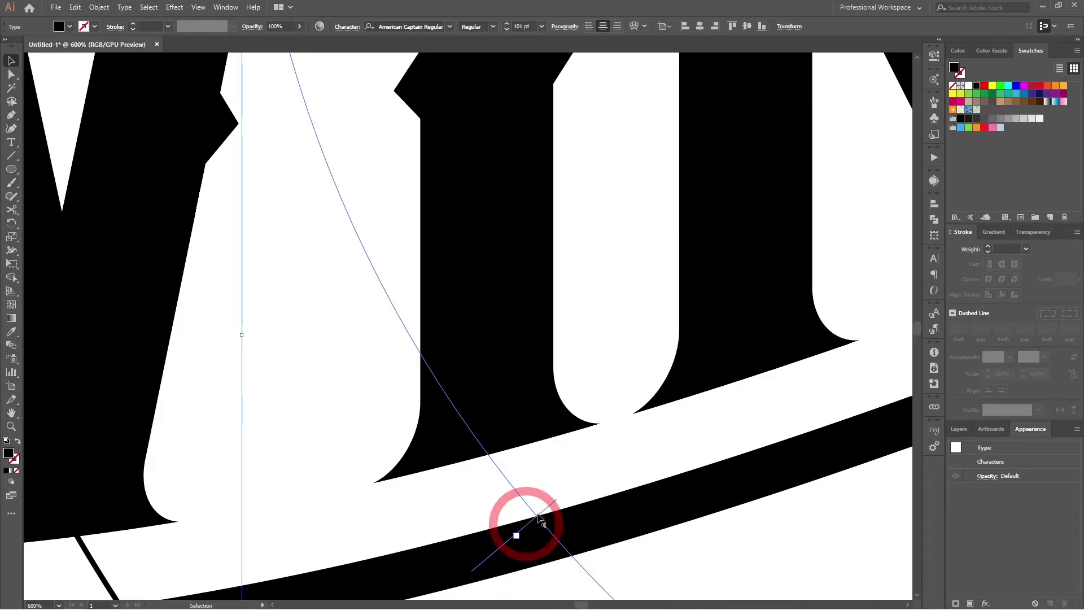
Move the lower text's start bracket to the upper edge of the curved line beneath VINTAGE, near the letter E.
scroll(536, 522, down, 4)
scroll(544, 519, down, 2)
drag(736, 465, 542, 430)
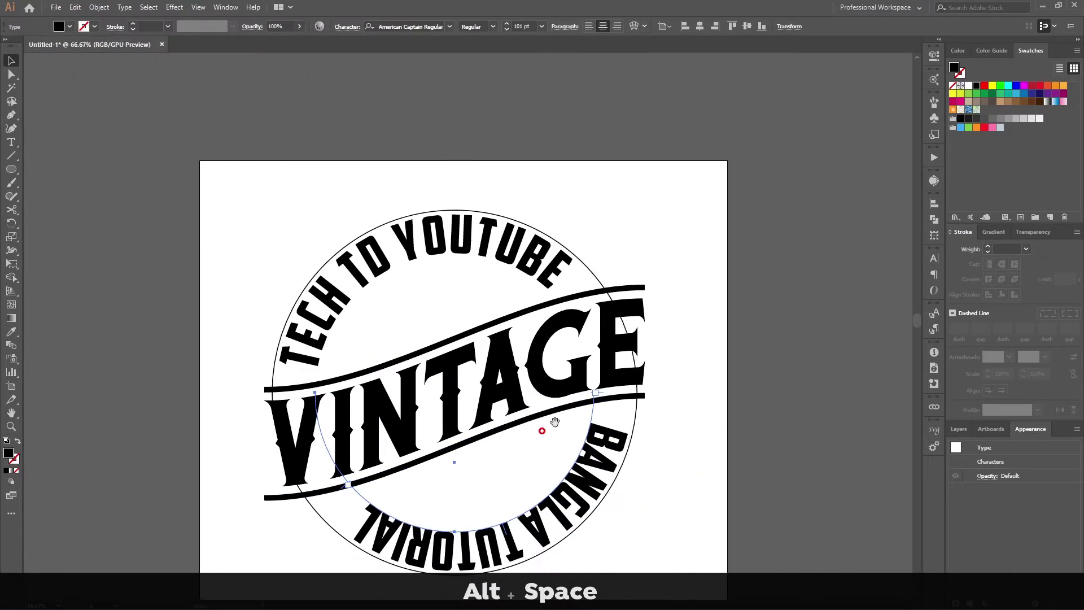
scroll(615, 393, up, 7)
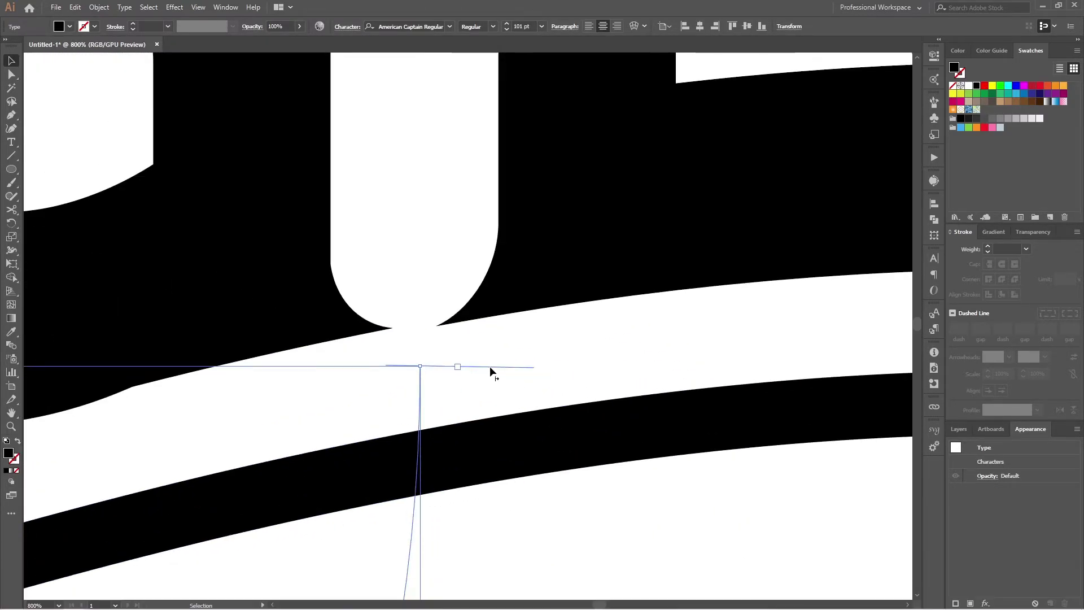
drag(490, 368, 483, 434)
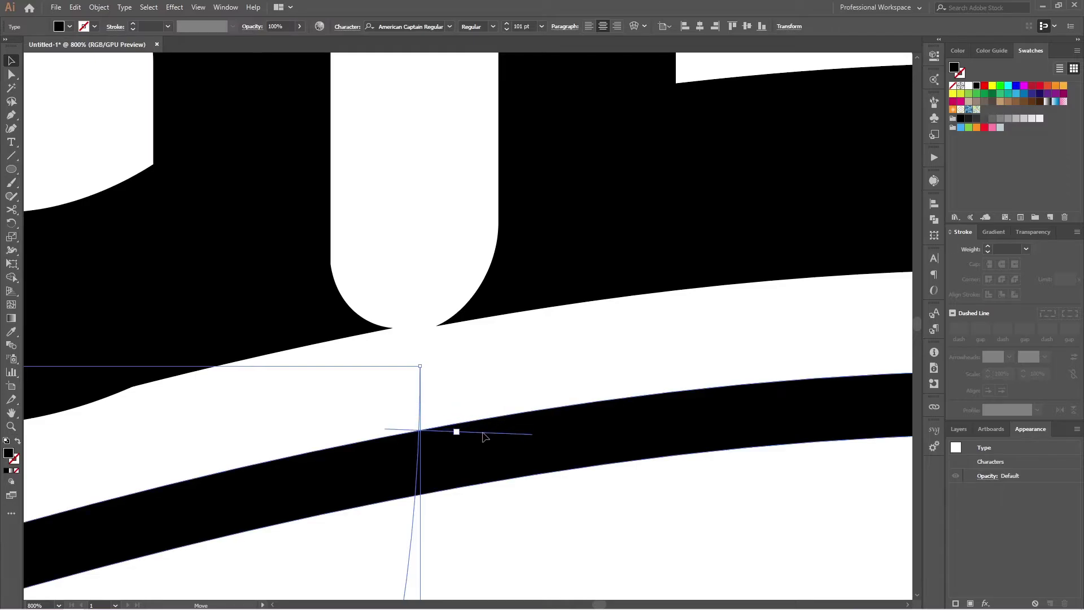
Flip the "Bangla Tutorial" text to the inner side of the lower arc using its centre bracket.
scroll(484, 437, down, 9)
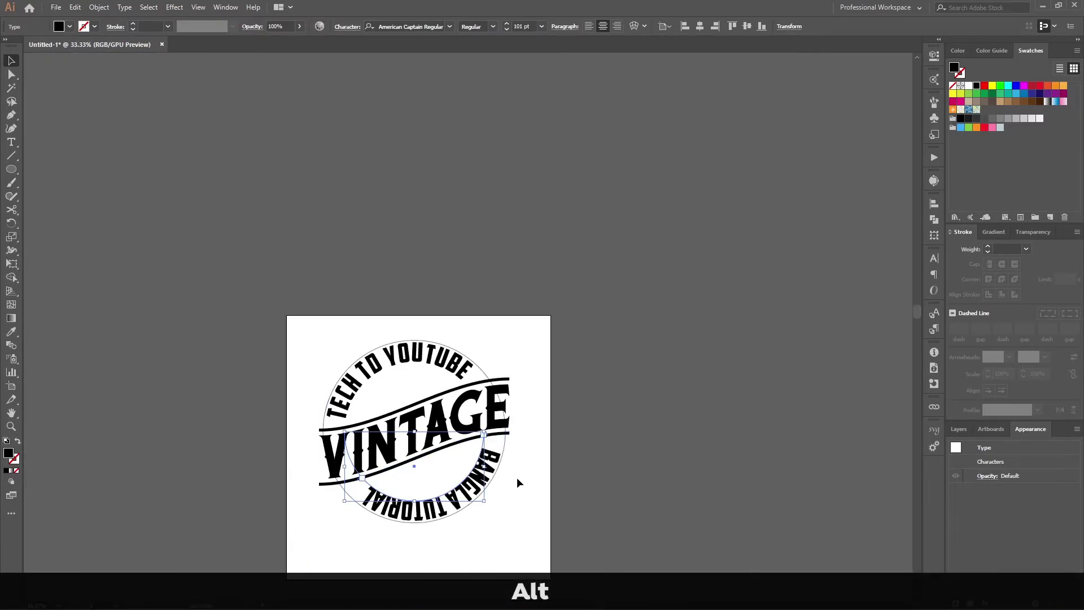
scroll(438, 516, up, 3)
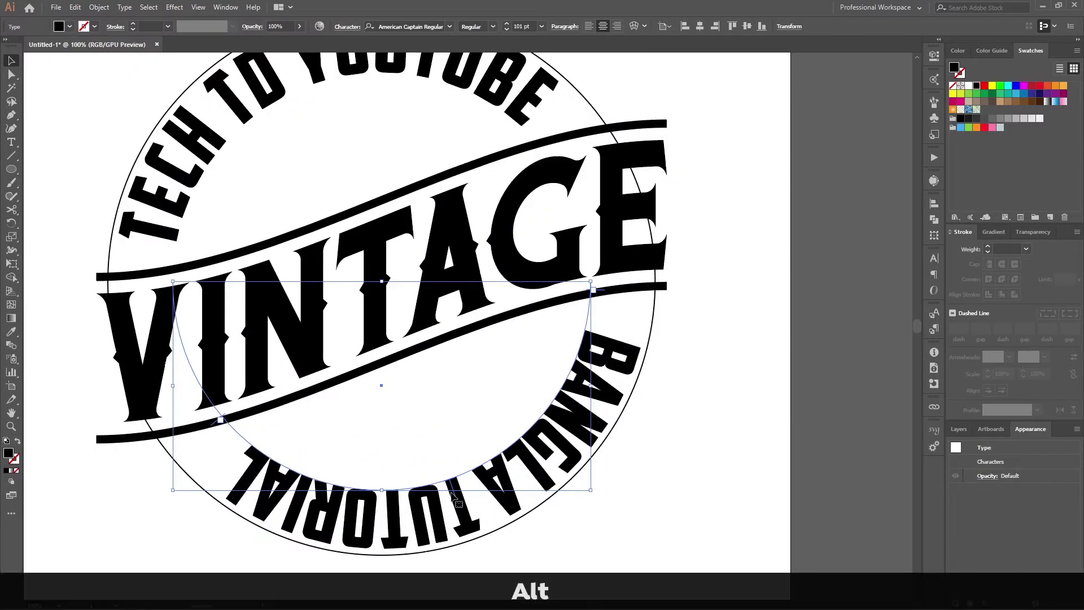
drag(456, 495, 429, 431)
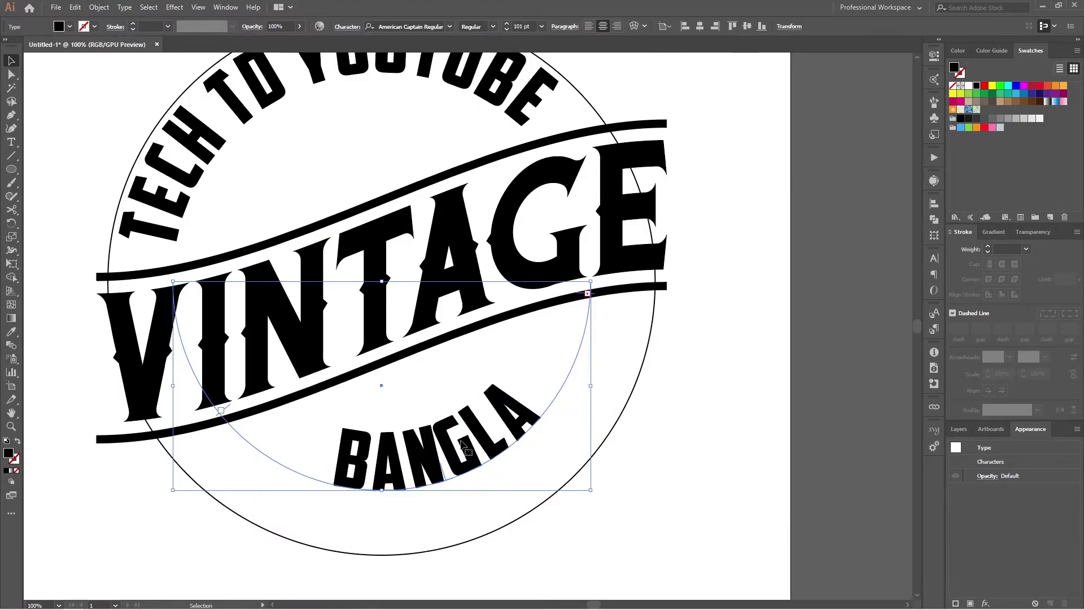
Reselect the lower arc text and open its Type on a Path options with Preview enabled, keeping the dialog clear of the artwork.
click(175, 175)
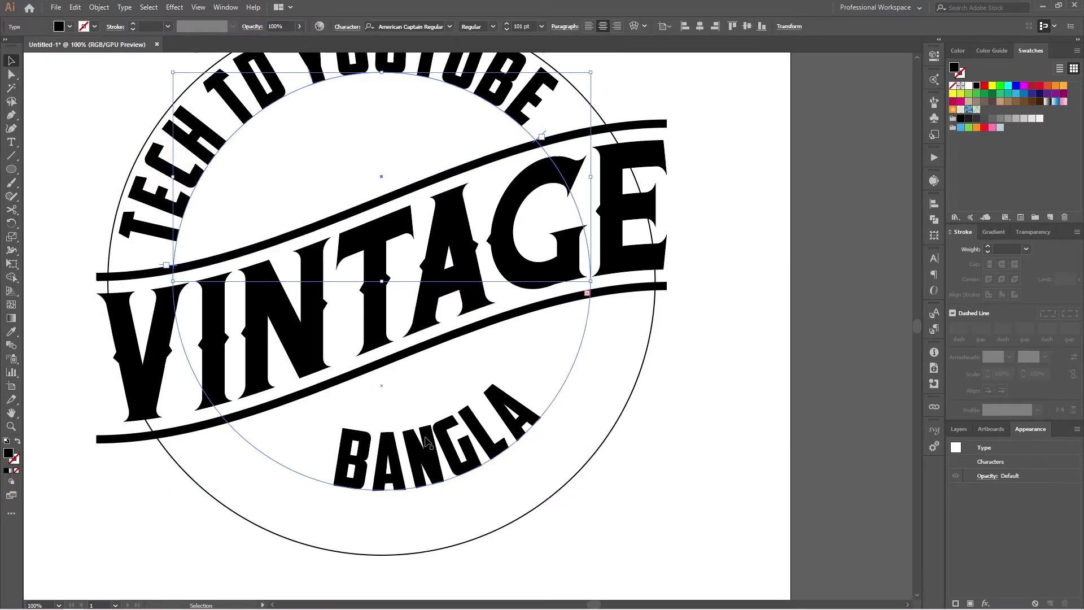
click(407, 473)
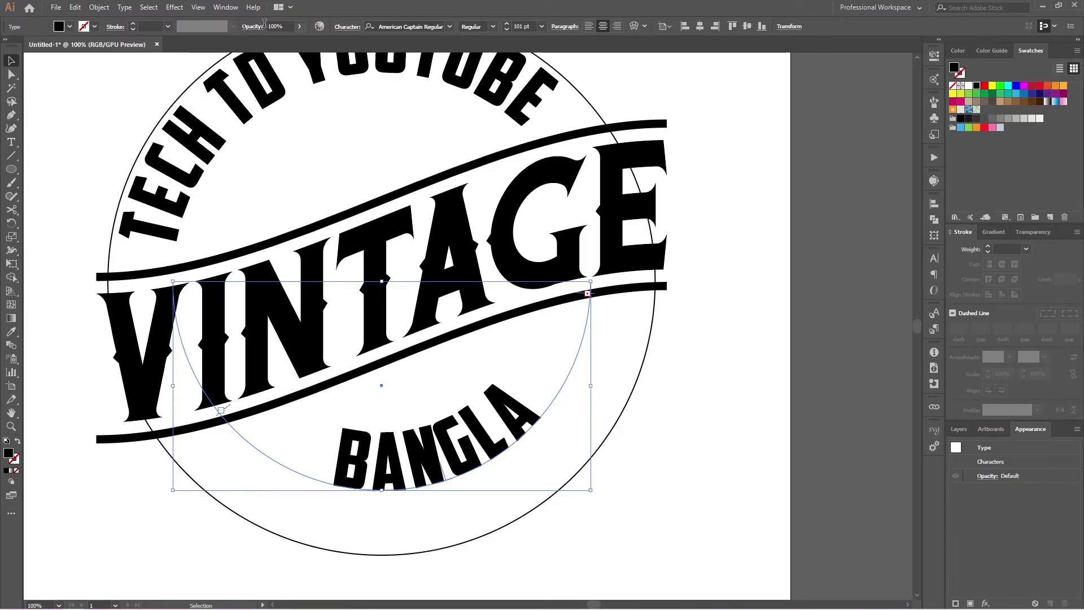
click(124, 8)
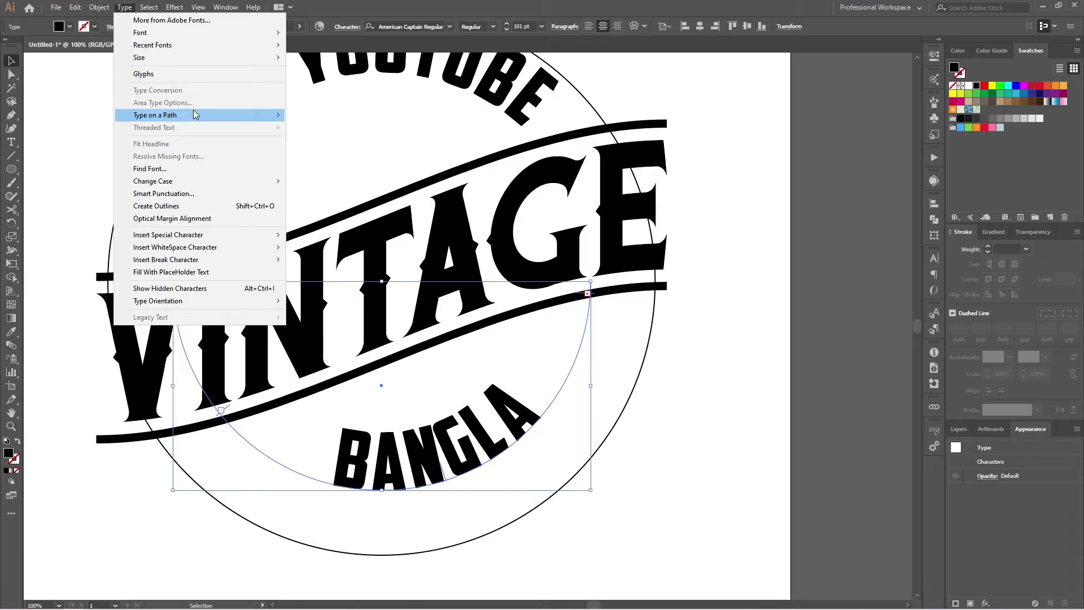
mouse_move(194, 112)
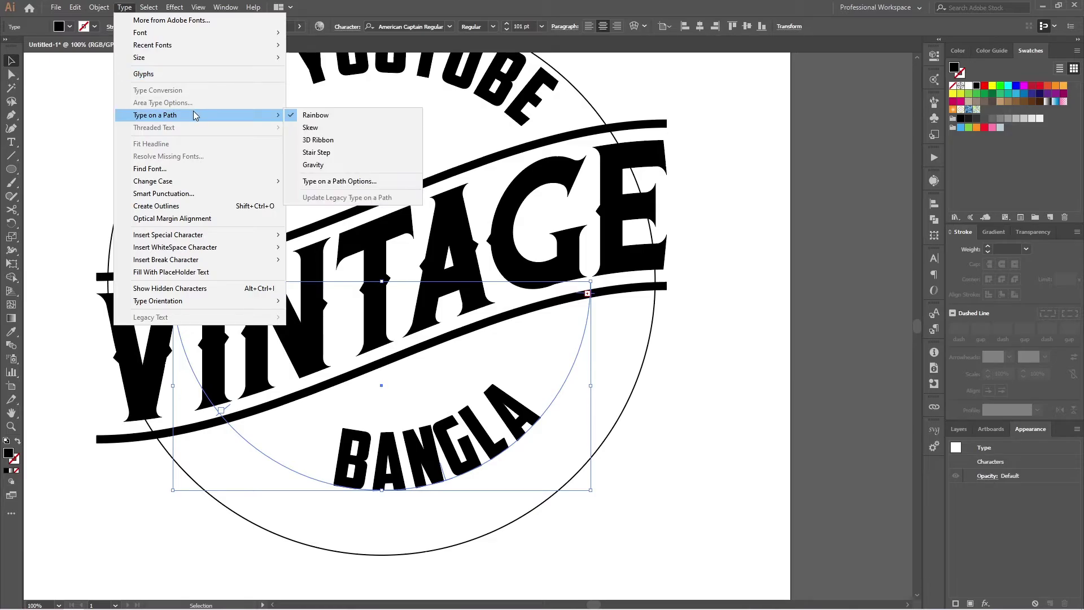
click(367, 186)
click(598, 282)
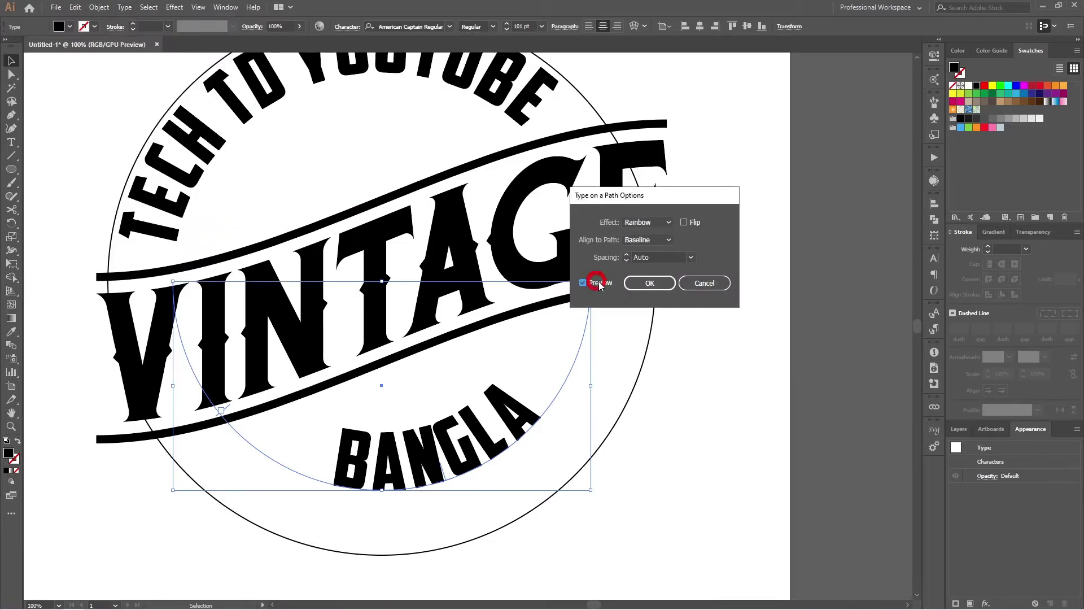
drag(659, 198, 800, 180)
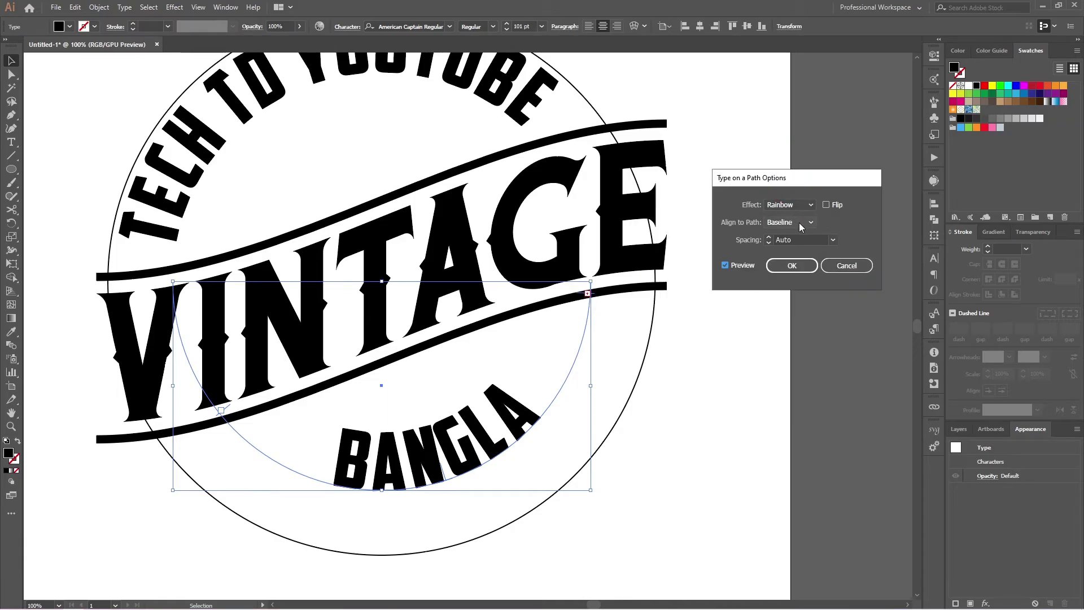
Try Descender as the lower text's path alignment, and set Align to Path to Ascender instead.
click(794, 223)
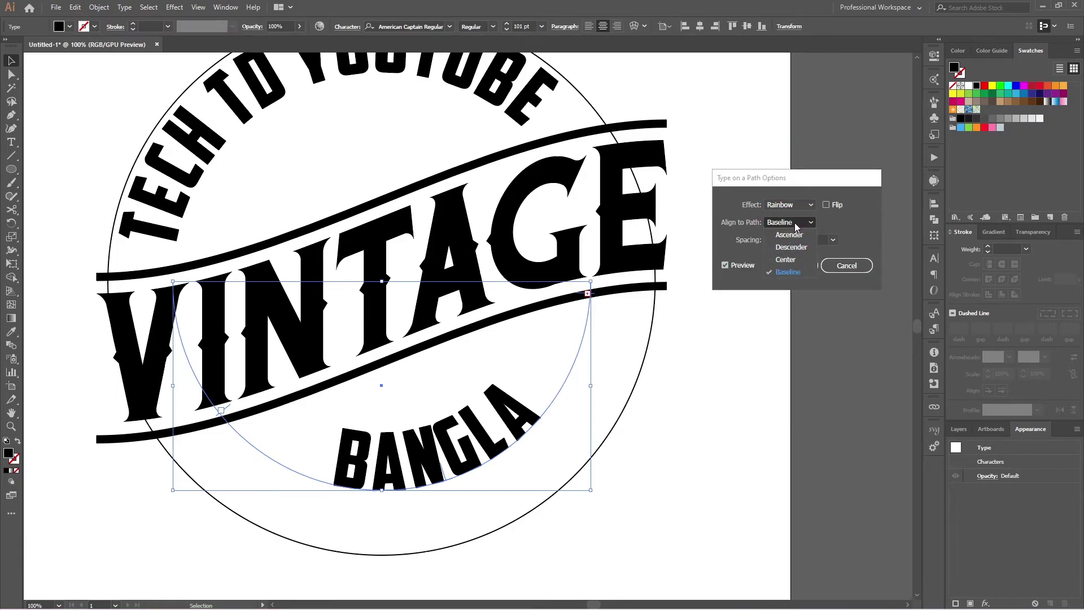
click(793, 248)
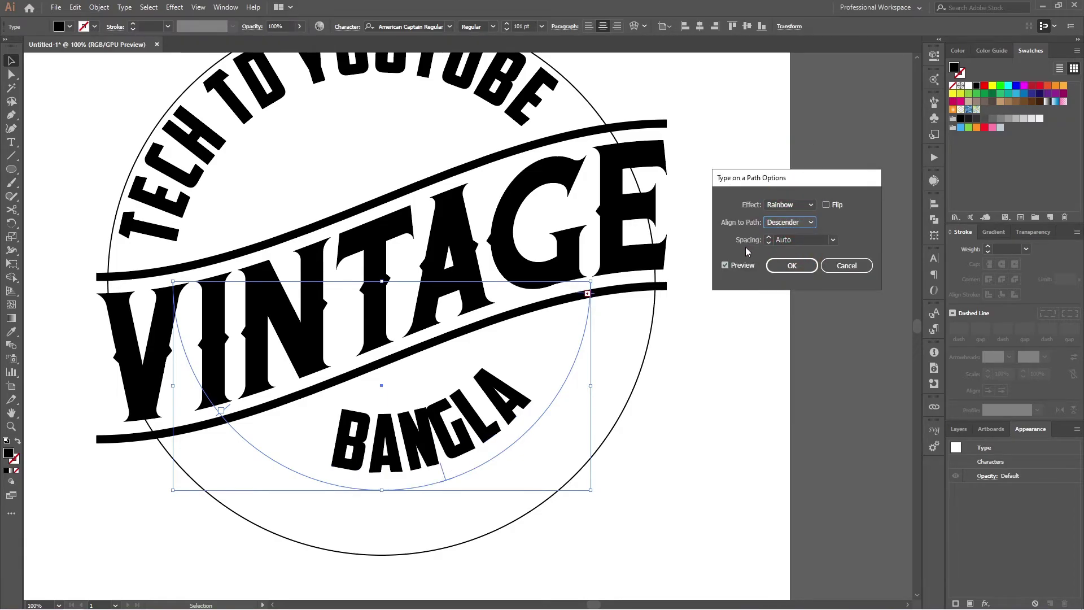
click(793, 223)
click(789, 236)
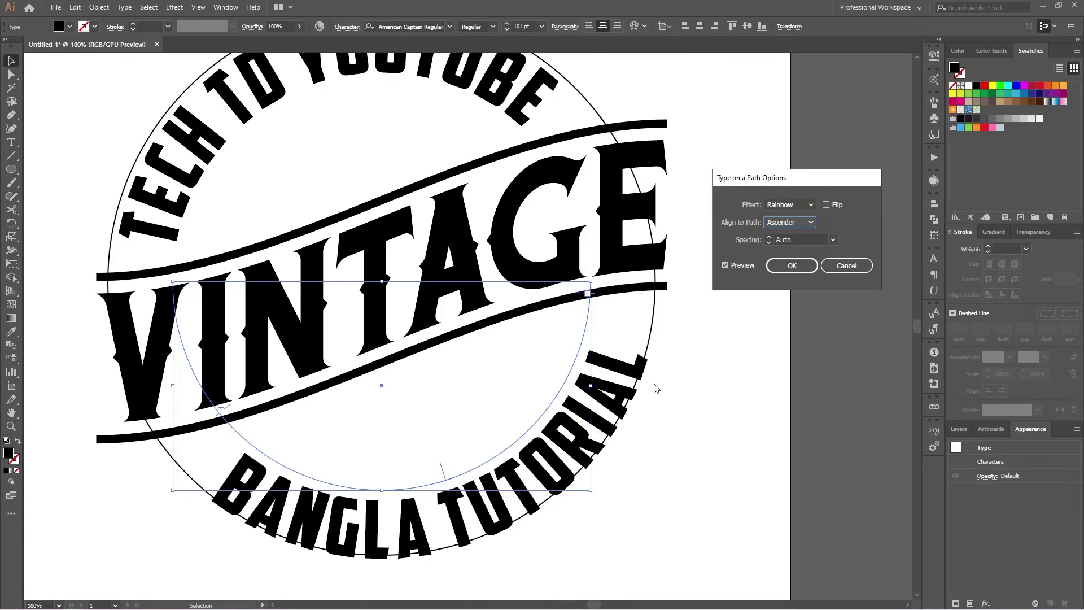
Try a range of tighter and looser Spacing values on the lower arc text in Type on a Path Options.
click(807, 237)
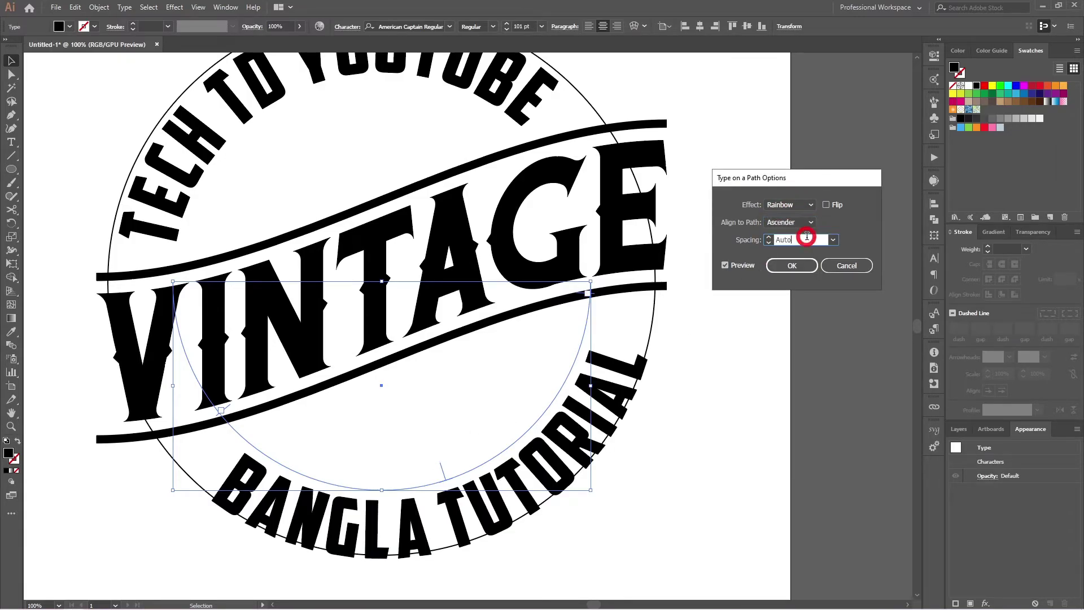
key(Down)
key(Down)
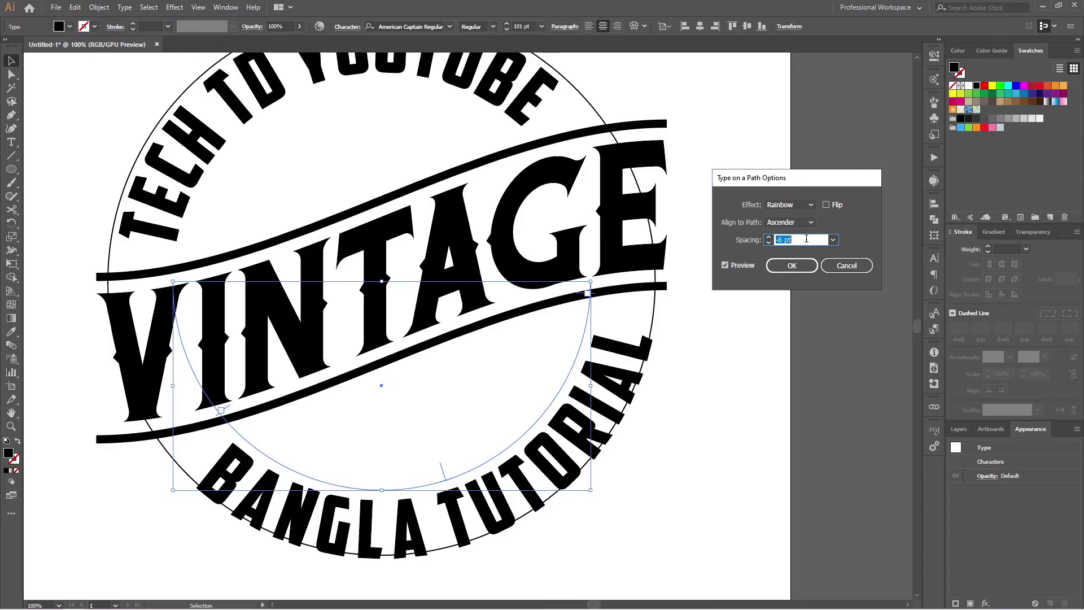
key(Up)
key(Up)
key(Up)
key(Up)
key(Up)
key(Up)
key(Up)
key(Up)
key(Up)
key(Up)
key(Down)
key(Down)
key(Down)
key(Down)
key(Down)
key(Down)
key(Down)
key(Down)
key(Down)
key(Down)
key(Down)
key(Down)
key(Down)
key(Down)
key(Down)
key(Down)
key(Down)
key(Down)
key(Down)
key(Down)
key(Down)
key(Down)
key(Down)
key(Down)
key(Down)
key(Down)
key(Down)
key(Down)
key(Down)
key(Down)
key(Down)
key(Down)
key(Down)
key(Down)
key(Down)
key(Down)
key(Down)
key(Down)
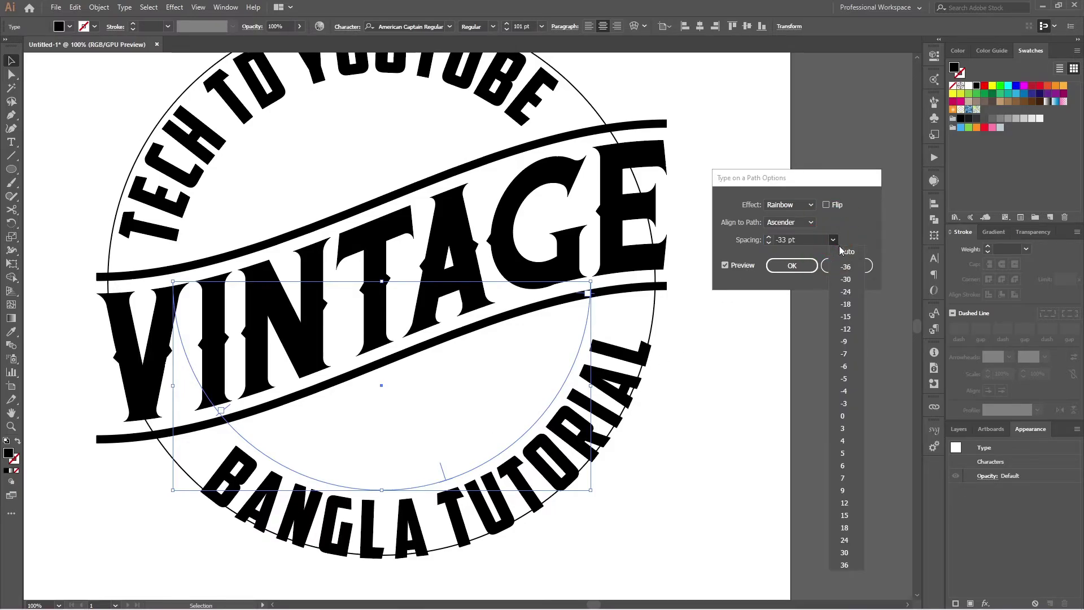
Set the lower arc text's Spacing to Auto and apply the Type on a Path options.
click(844, 251)
click(790, 266)
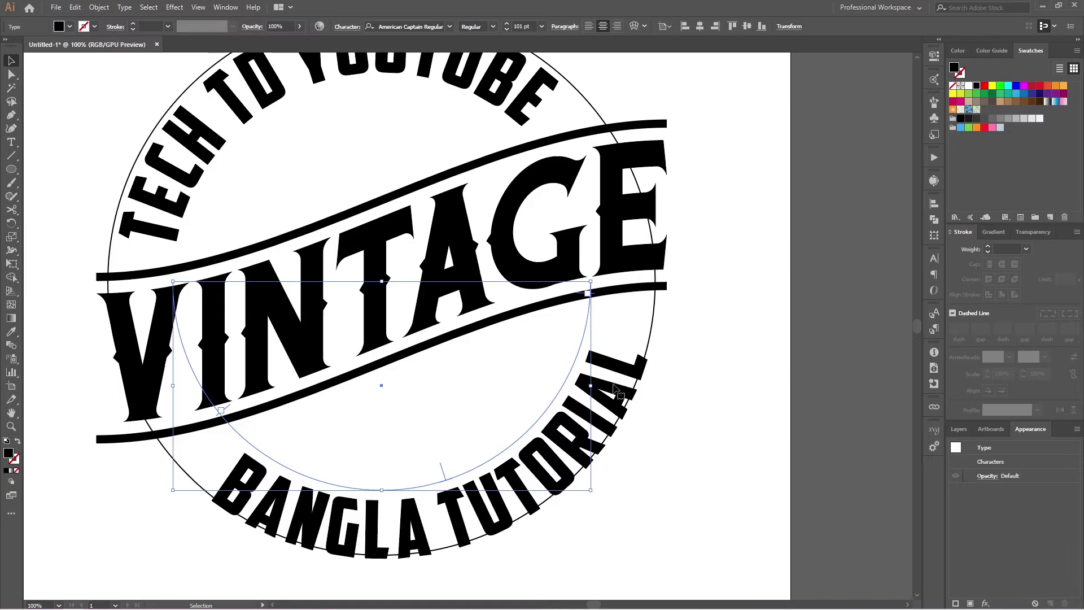
Scale BANGLA TUTORIAL proportionally about its centre to about 91 pt and shrink TECH TD YOUTUBE to a matching size inside the circle.
drag(590, 490, 580, 479)
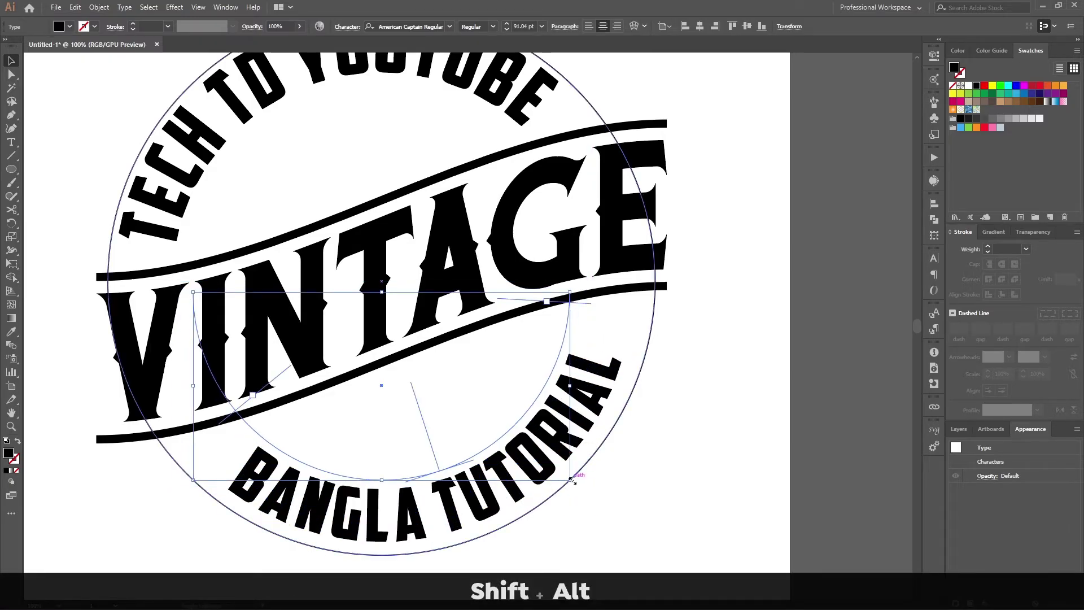
click(514, 102)
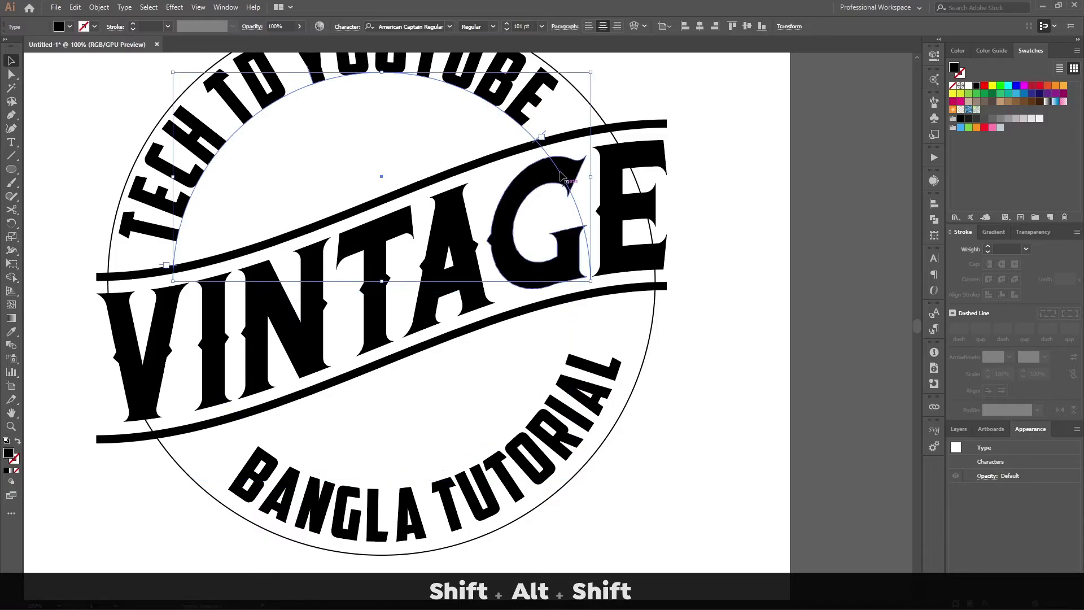
drag(592, 71, 581, 80)
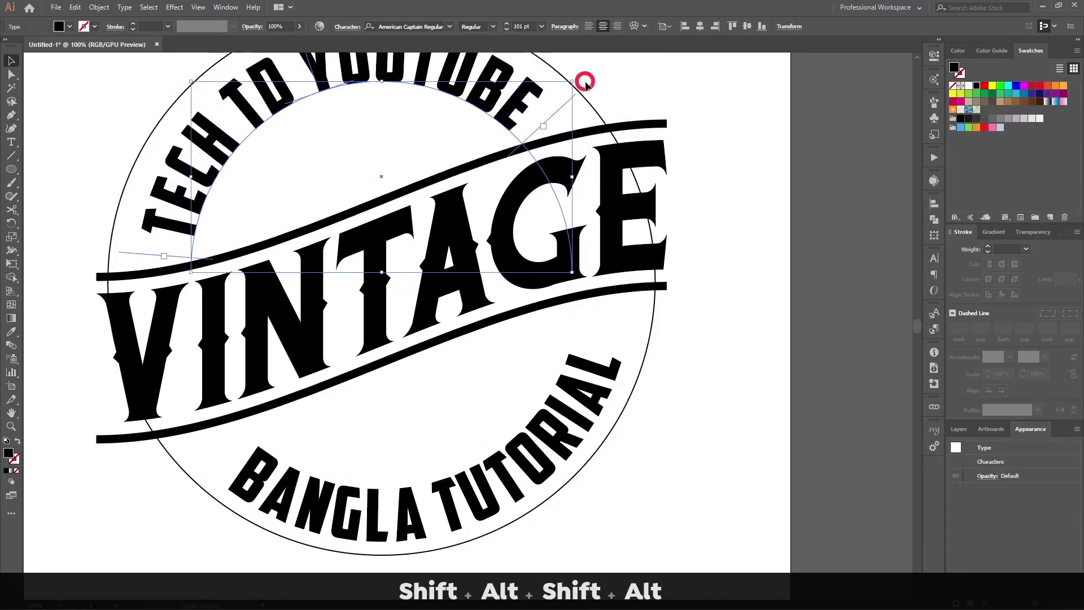
scroll(564, 206, down, 2)
click(685, 225)
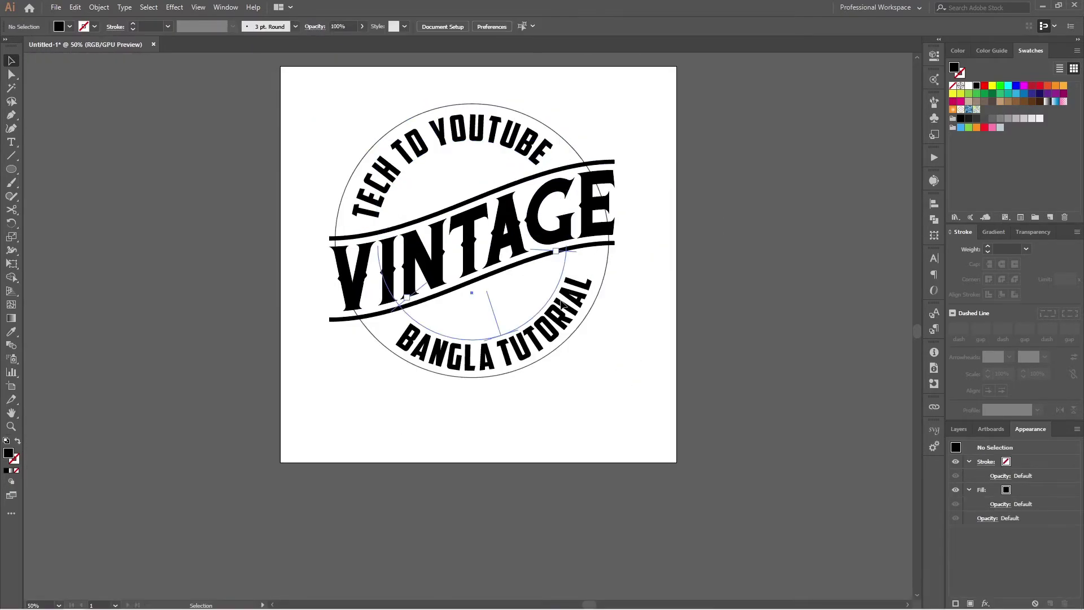
Scale the BANGLA TUTORIAL arc text down slightly more about its centre to widen its gap from the circle.
click(560, 323)
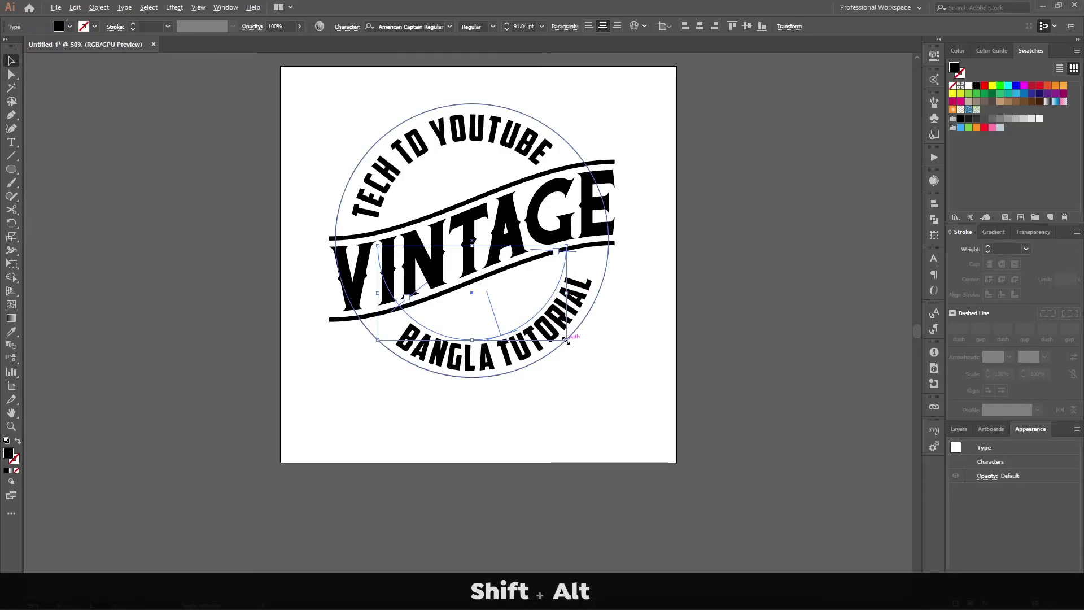
drag(566, 340, 562, 334)
click(605, 341)
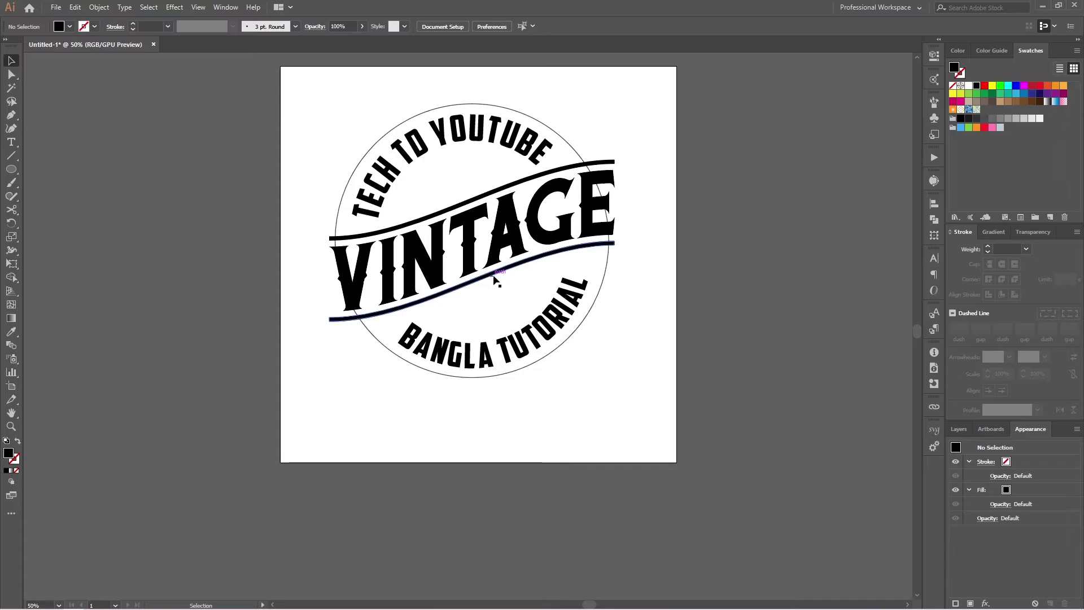
Add a separate text line reading SINCE 2015 below the badge.
alt+scroll(553, 314, up, 1)
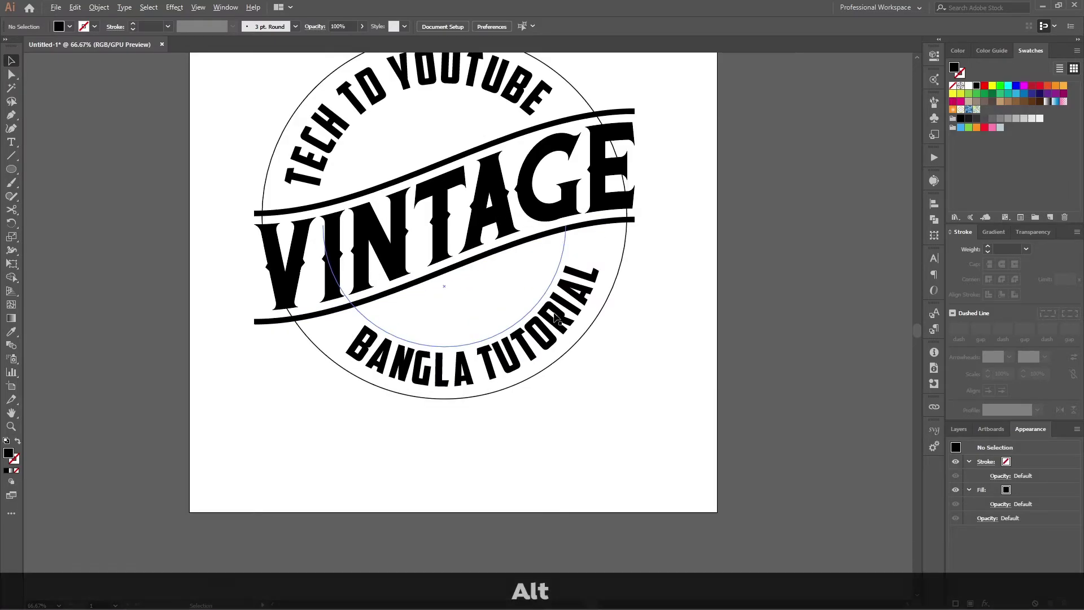
click(11, 142)
click(453, 467)
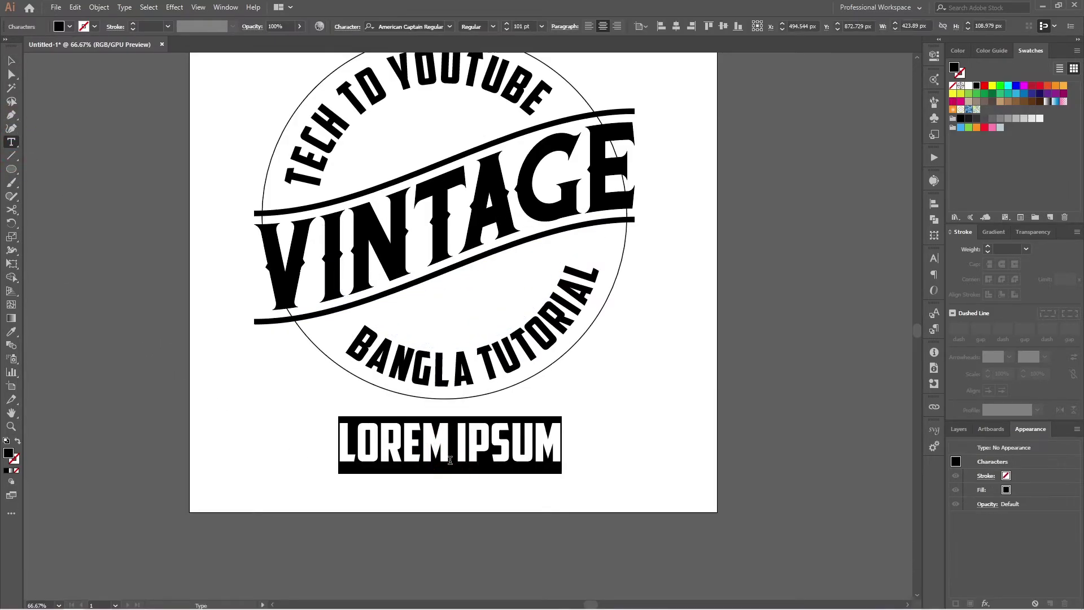
text(SINCE )
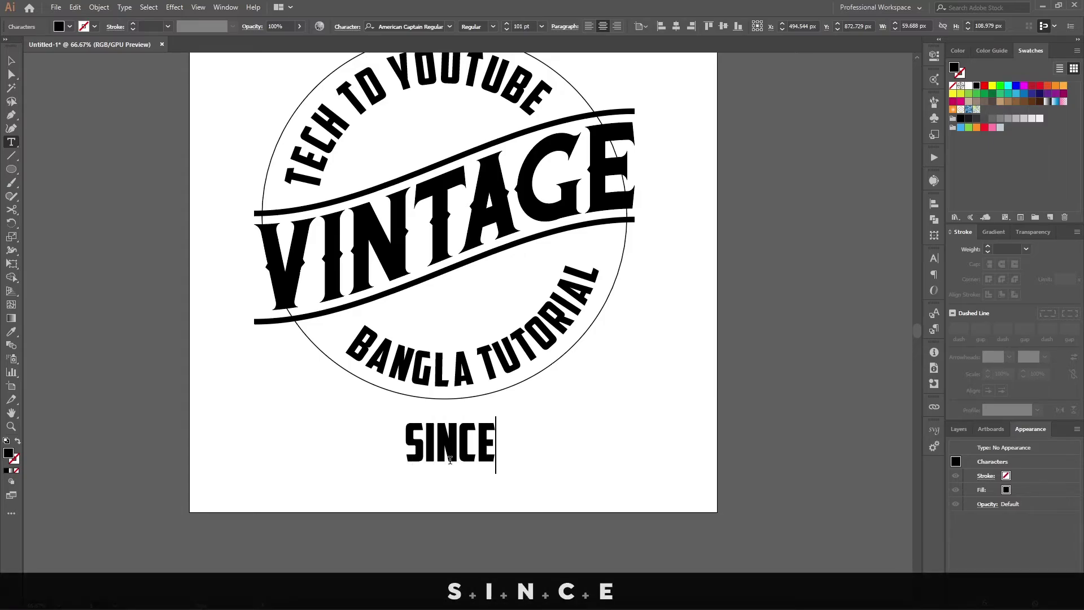
text(2015)
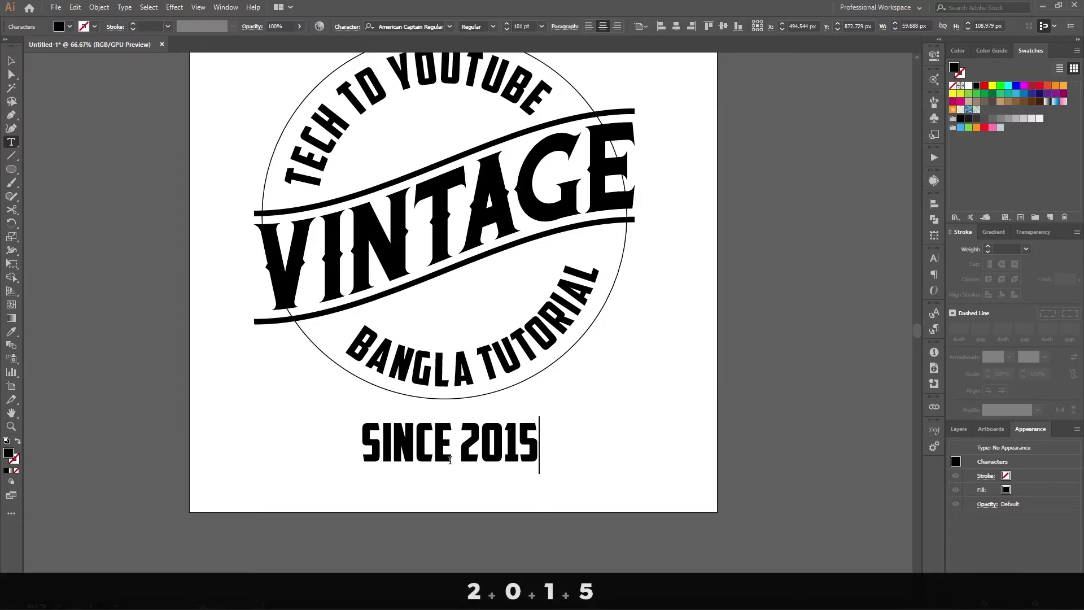
click(11, 60)
click(574, 412)
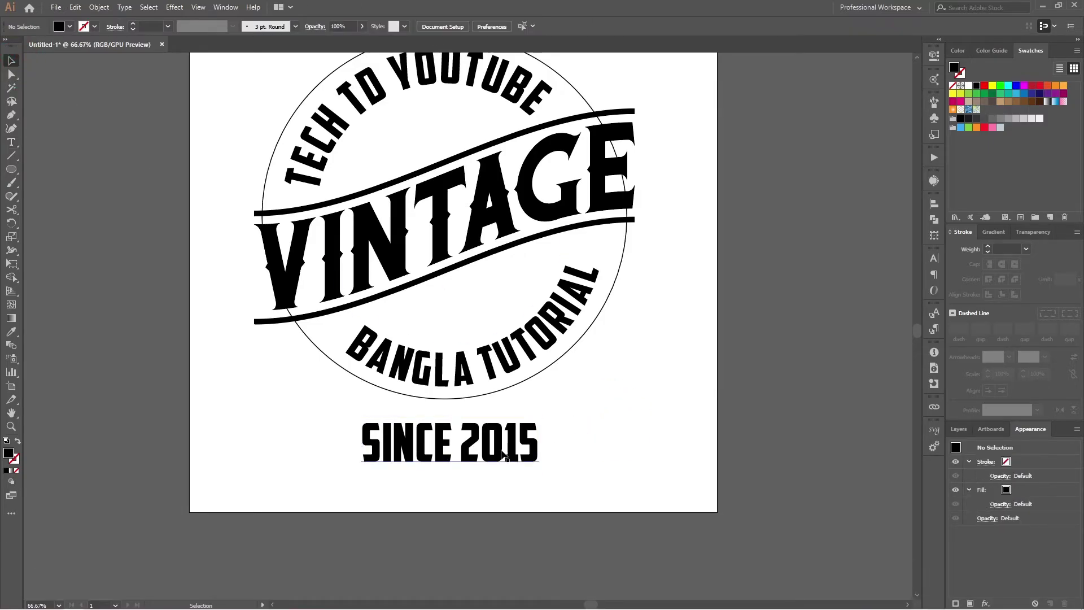
Keep a spare SINCE 2015 beside the artboard and try the other, about 44 pt and tilted, beneath the lower curved line.
drag(508, 413, 846, 439)
click(573, 272)
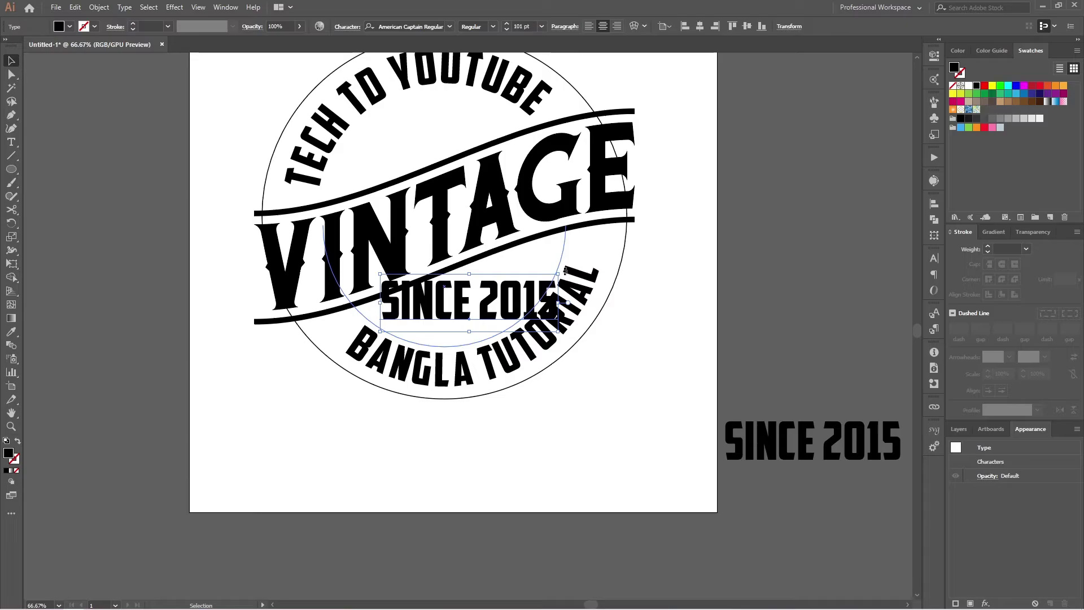
drag(564, 271, 574, 242)
mouse_move(521, 294)
mouse_down()
mouse_move(542, 271)
mouse_move(569, 292)
mouse_move(528, 282)
mouse_up()
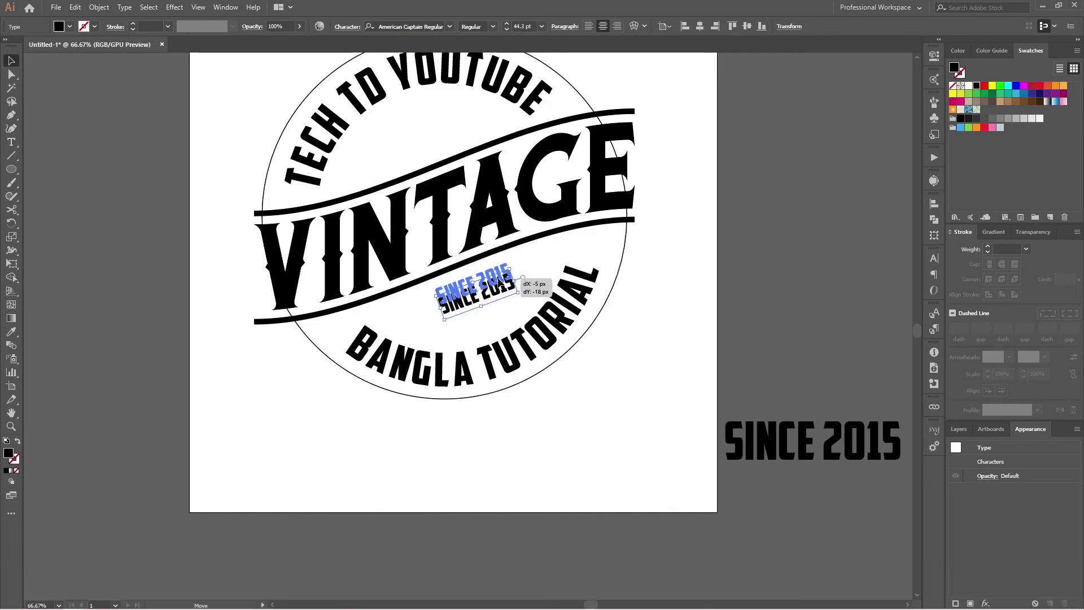
click(658, 291)
scroll(648, 340, down, 2)
scroll(648, 340, up, 1)
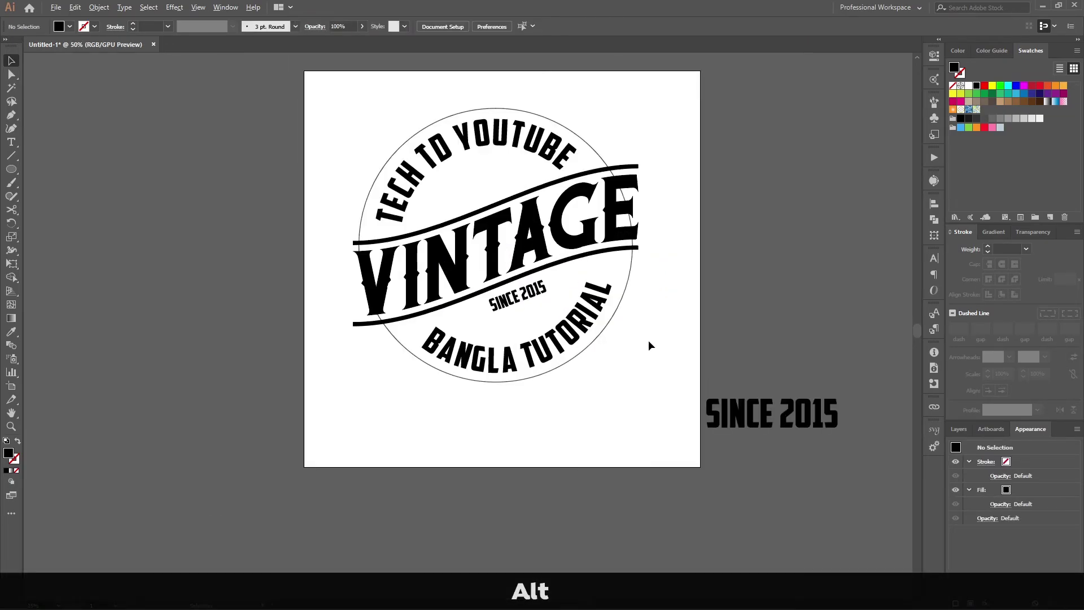
Delete the tilted SINCE 2015 inside the badge, and place the spare one below the circle scaled to about 67 pt.
click(544, 293)
key(Delete)
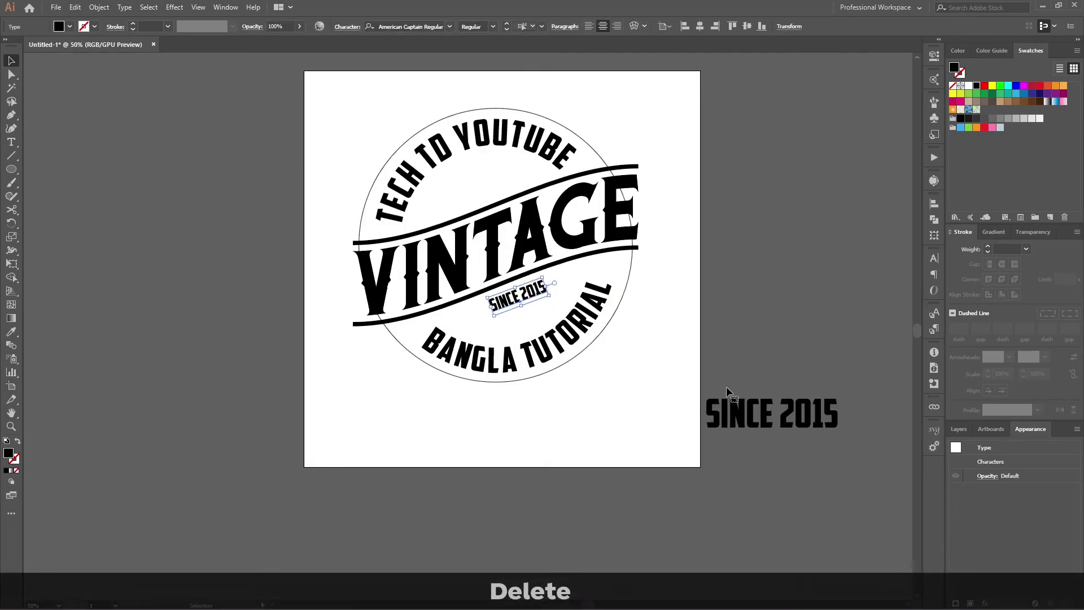
drag(758, 412, 543, 404)
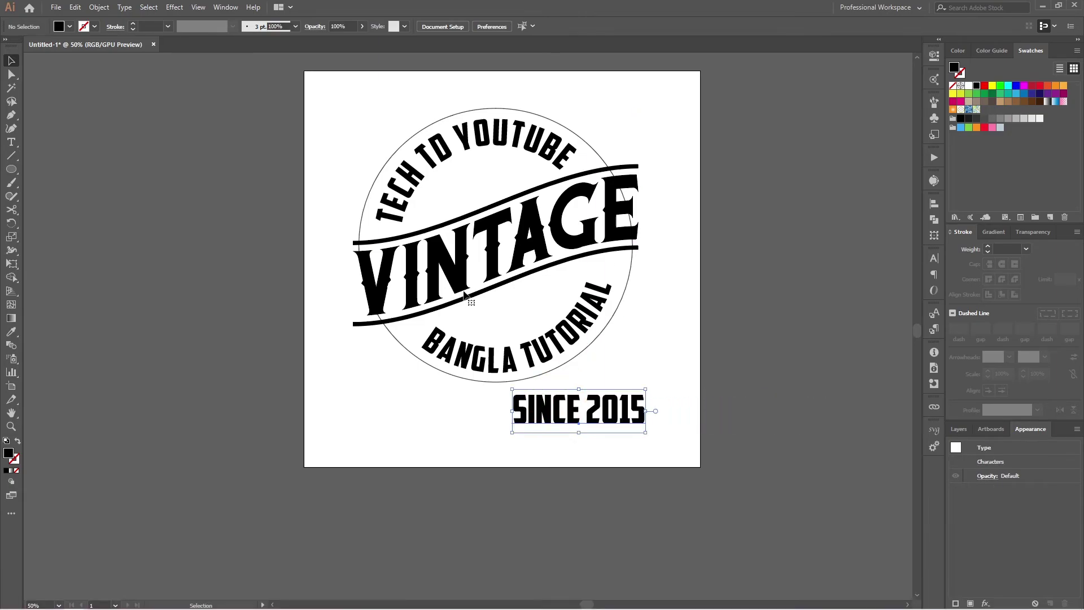
drag(645, 433, 563, 411)
click(650, 424)
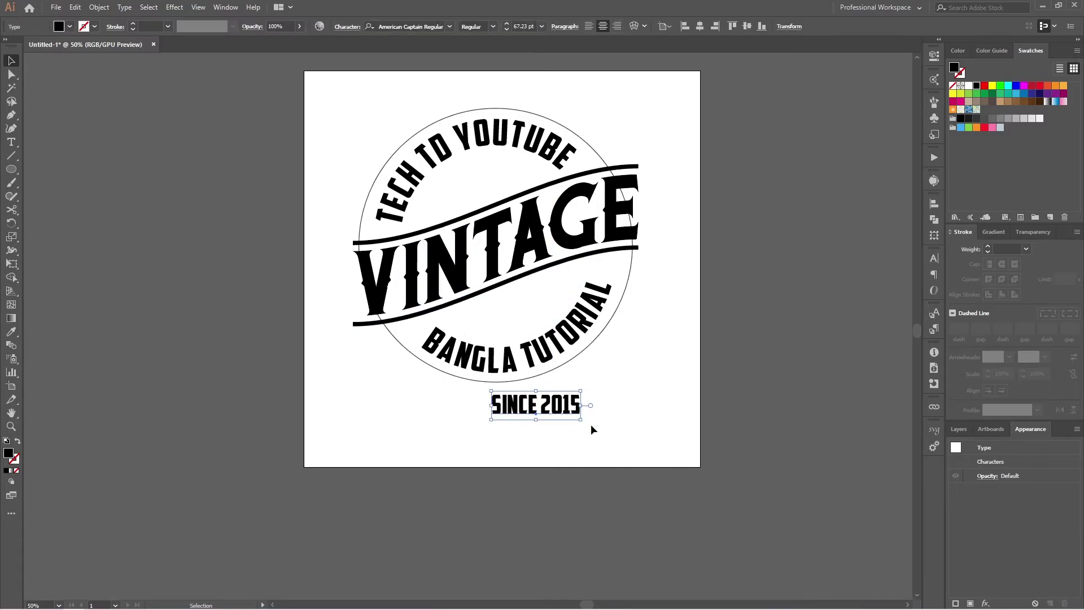
Convert SINCE 2015 to outlines and apply the Rise warp effect to it.
key(ctrl+shift+o)
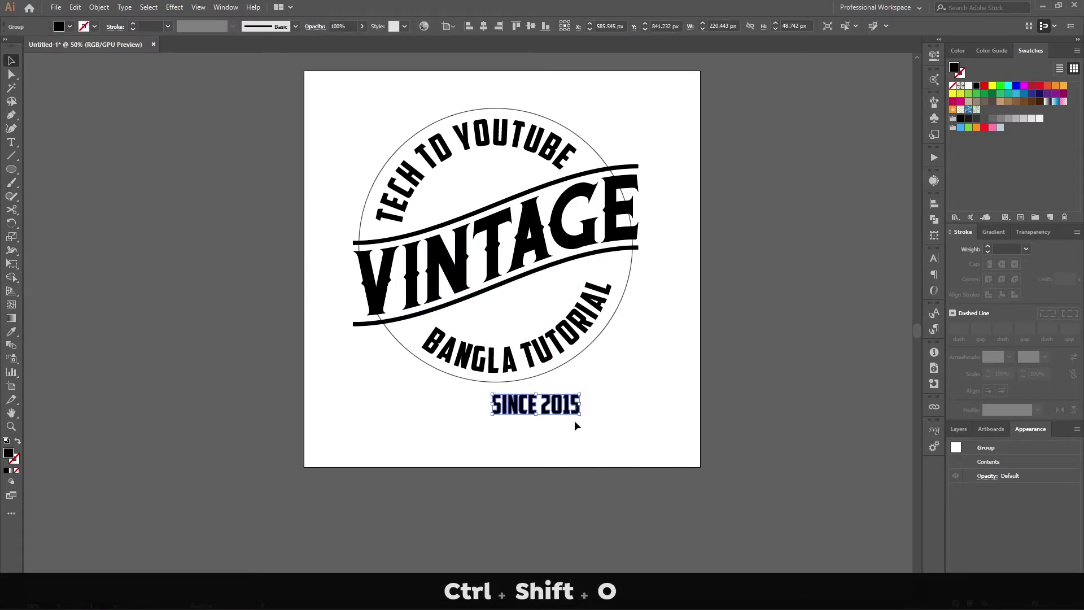
click(175, 7)
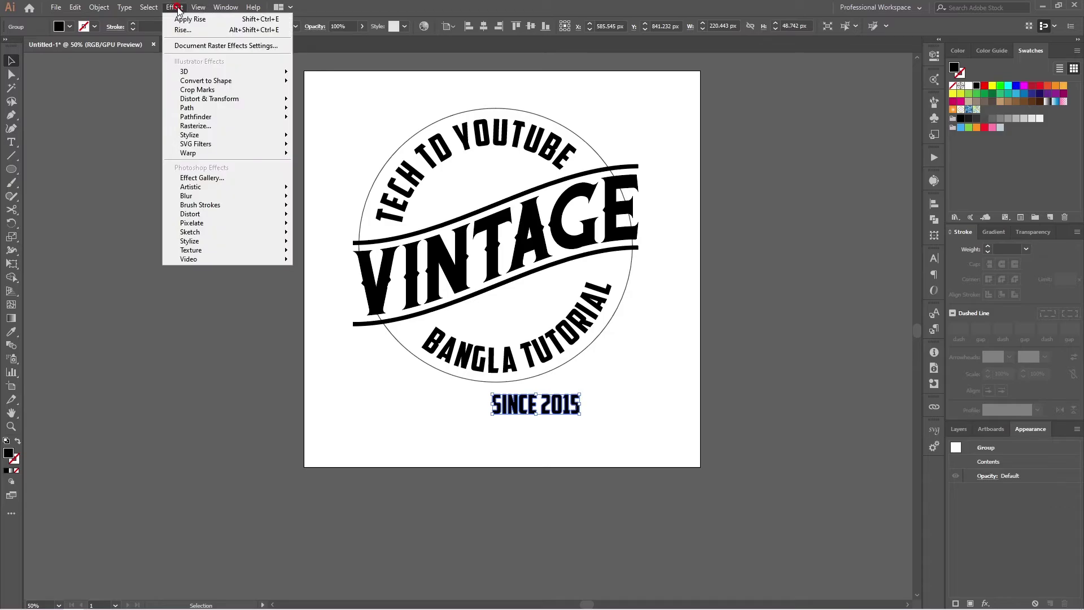
click(229, 153)
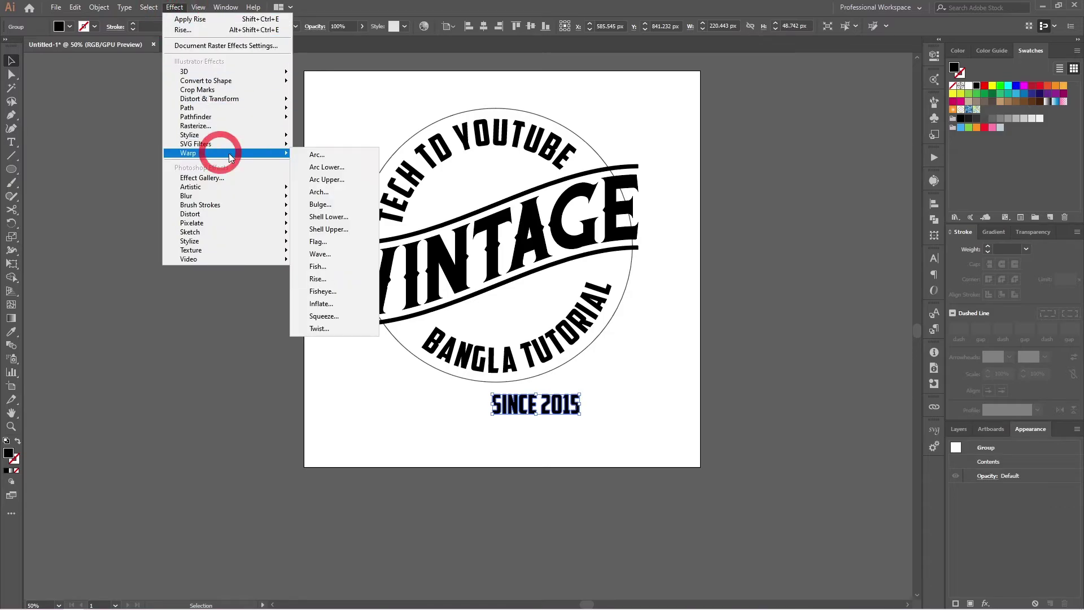
click(330, 278)
click(796, 272)
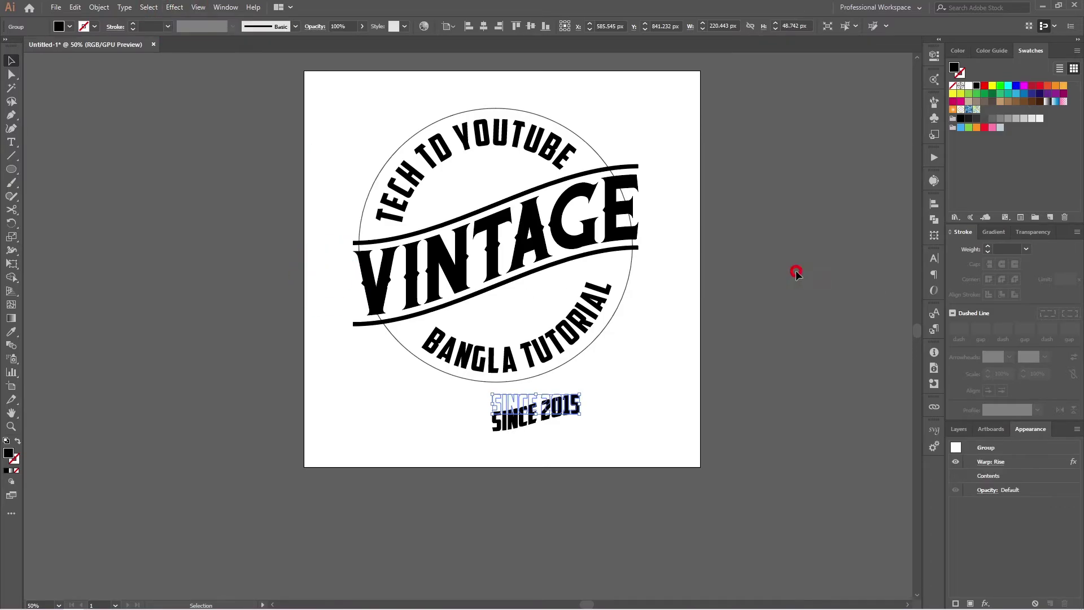
Expand the warped SINCE 2015 and fit it at a tilt between the lower curved line and BANGLA TUTORIAL.
key(ctrl+shift+Up)
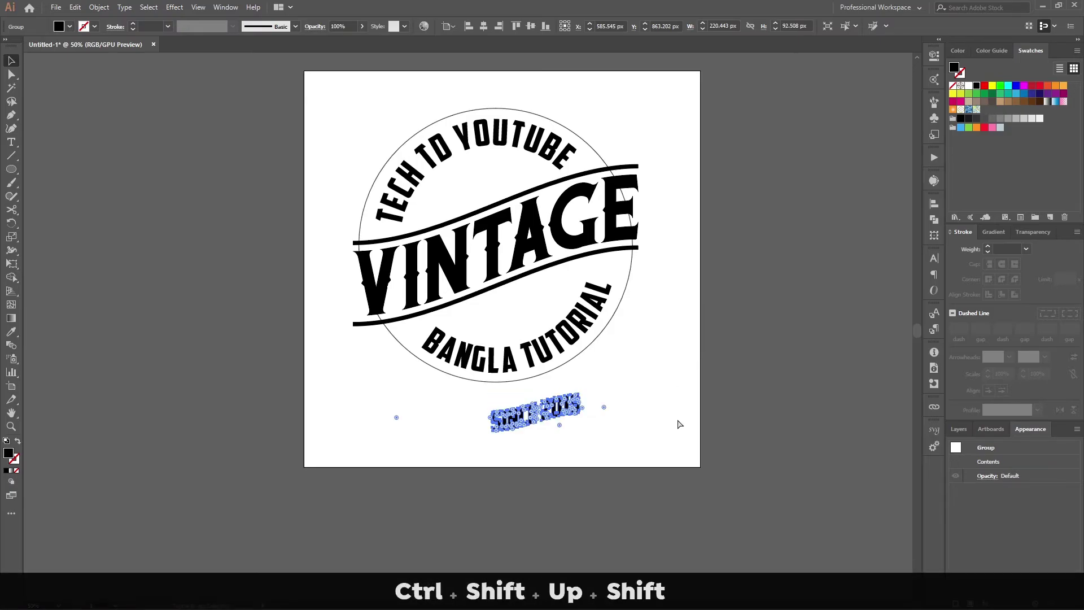
click(669, 419)
drag(567, 402, 564, 270)
click(652, 304)
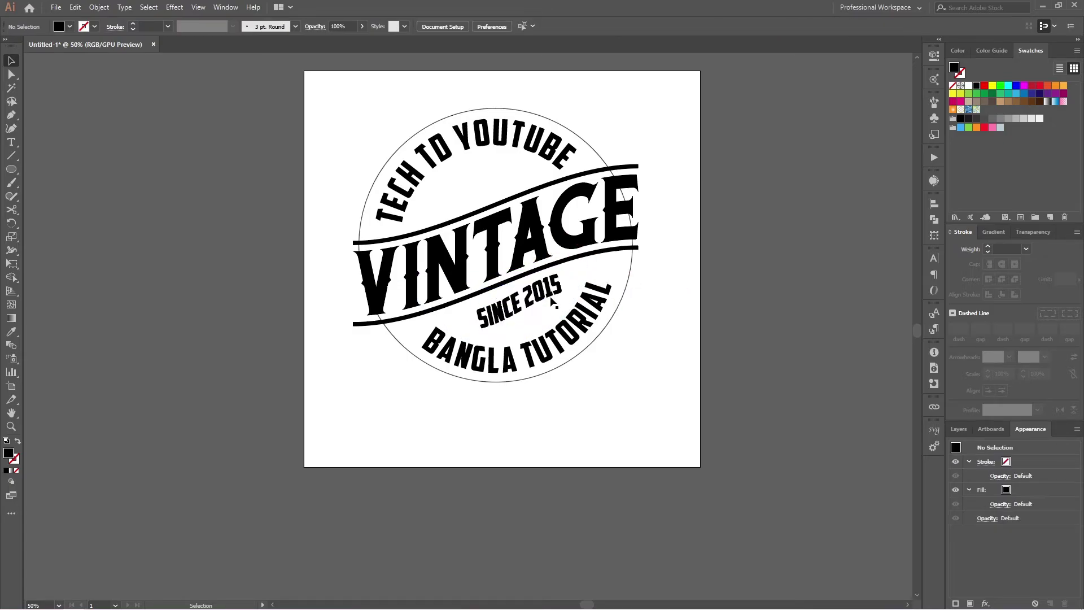
Fine-tune the tilt and position of SINCE 2015 beneath the curved line and shrink it proportionally to about 134 px wide.
click(519, 283)
key(alt)
scroll(520, 283, up, 2)
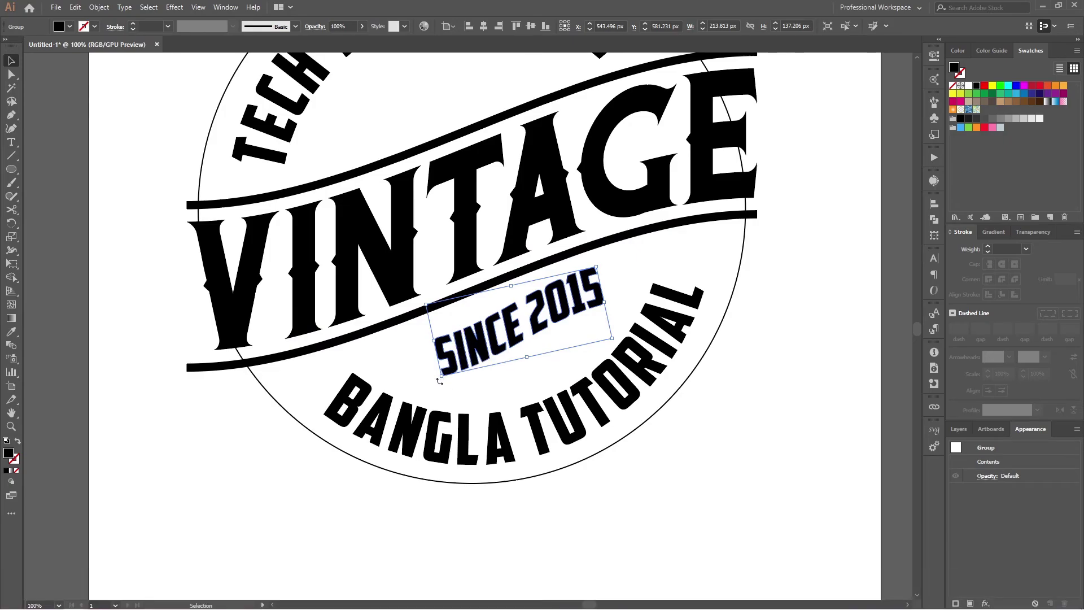
drag(439, 381, 435, 370)
drag(504, 345, 505, 340)
key(shift+alt)
drag(611, 344, 584, 328)
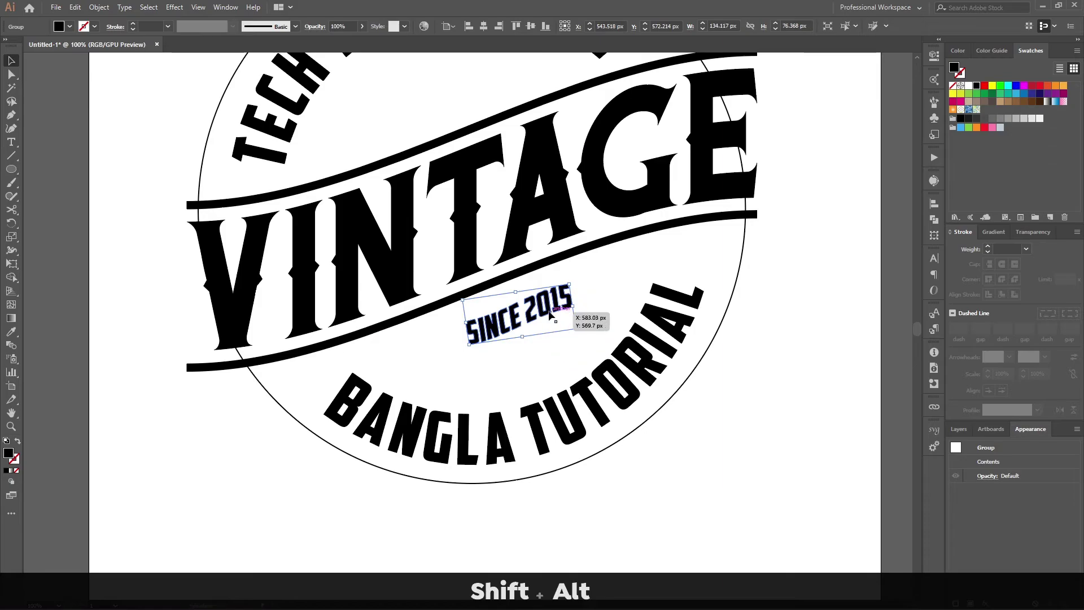
click(722, 340)
Set the stroke weight of the badge's outer circle to 10 pt.
alt+scroll(736, 365, down, 5)
ctrl+scroll(736, 365, right, 3)
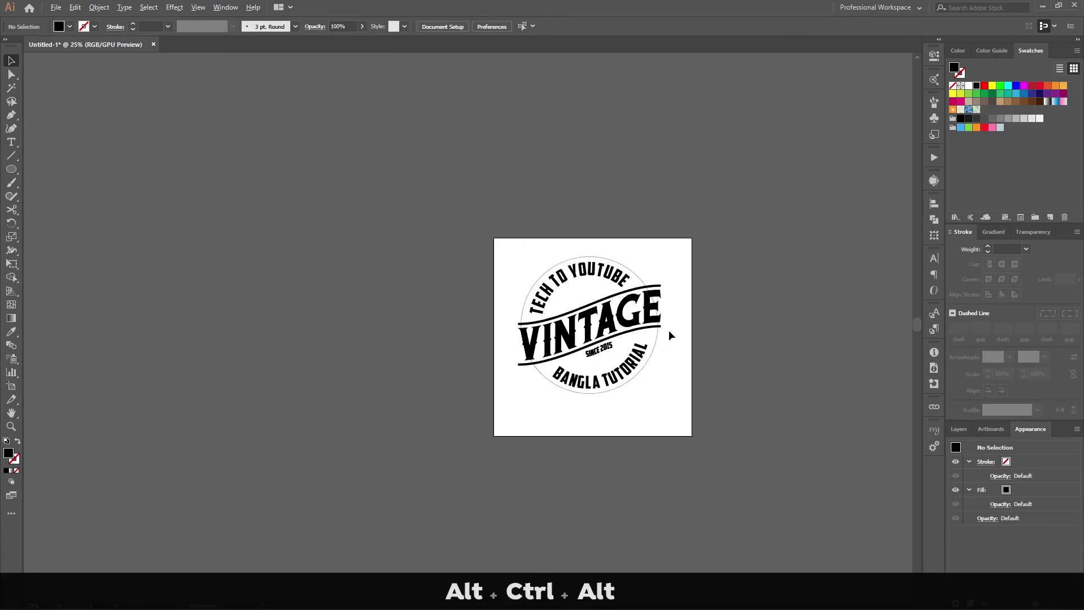
alt+scroll(669, 335, up, 2)
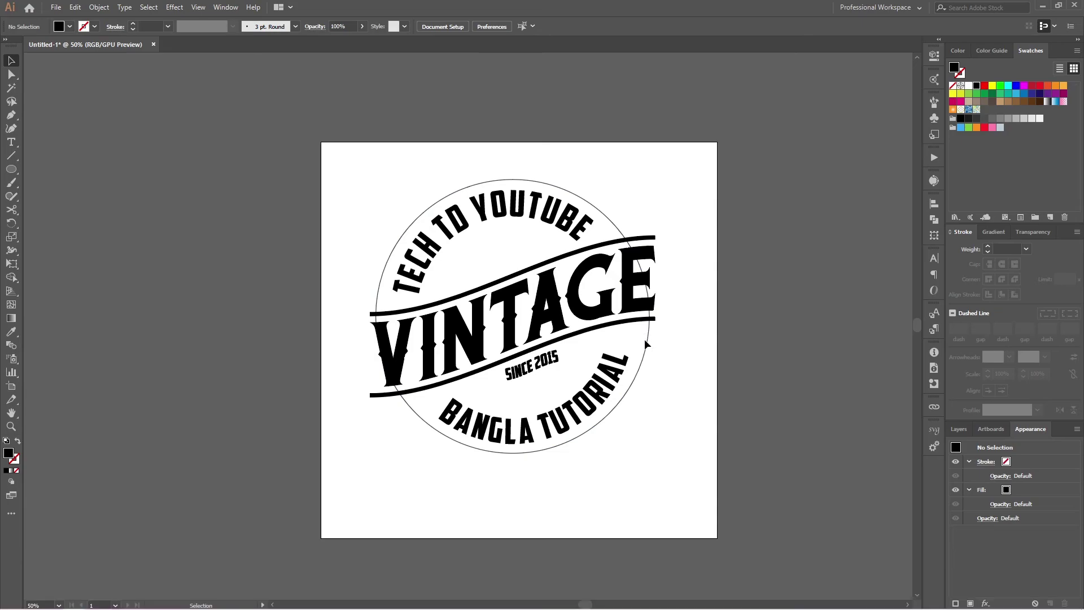
click(647, 342)
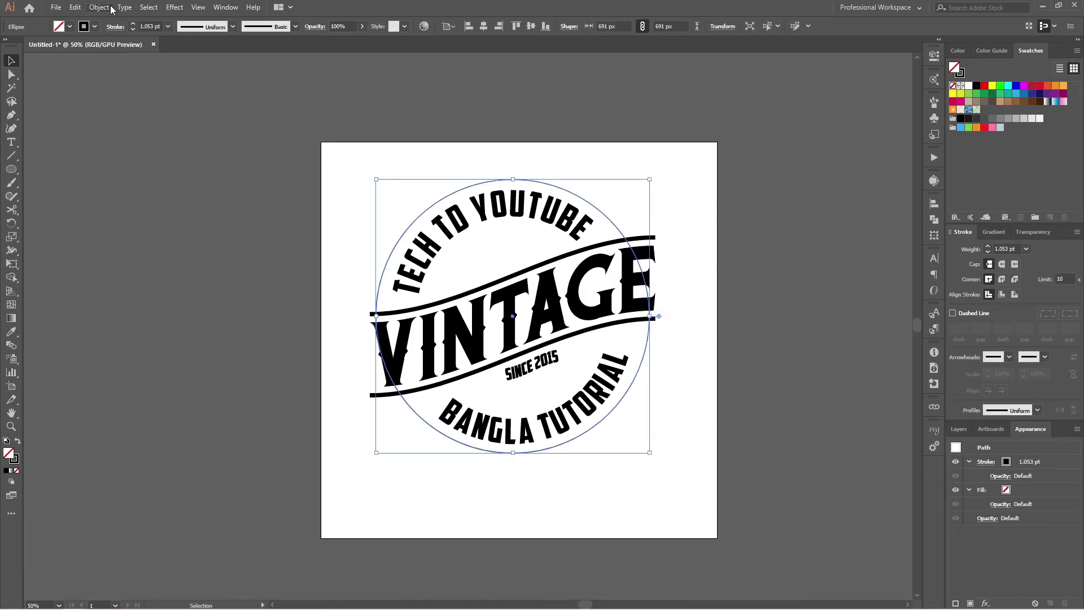
scroll(150, 27, up, 15)
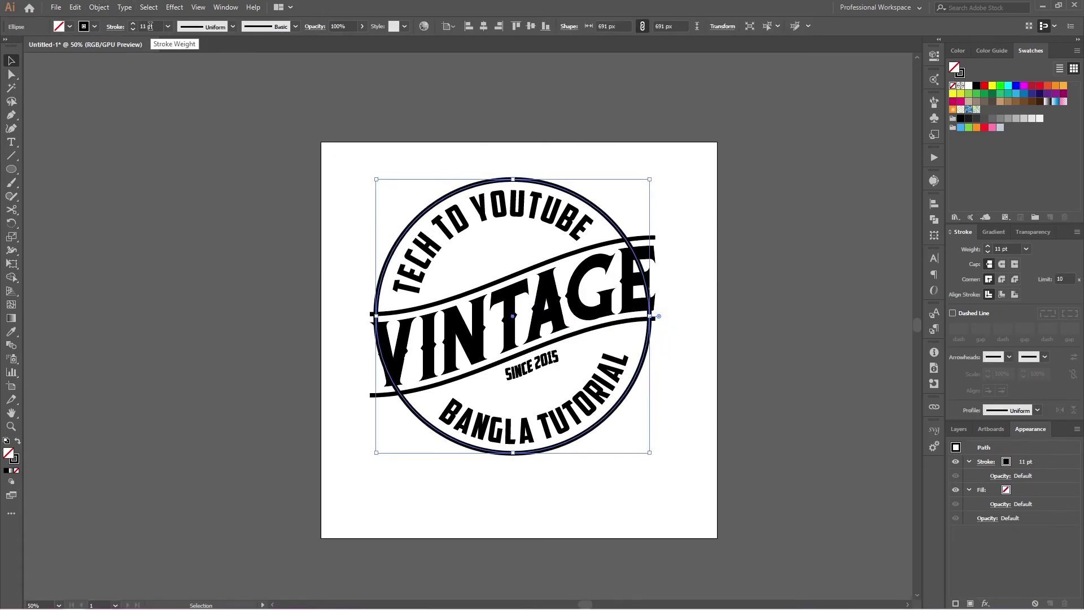
scroll(150, 27, up, 11)
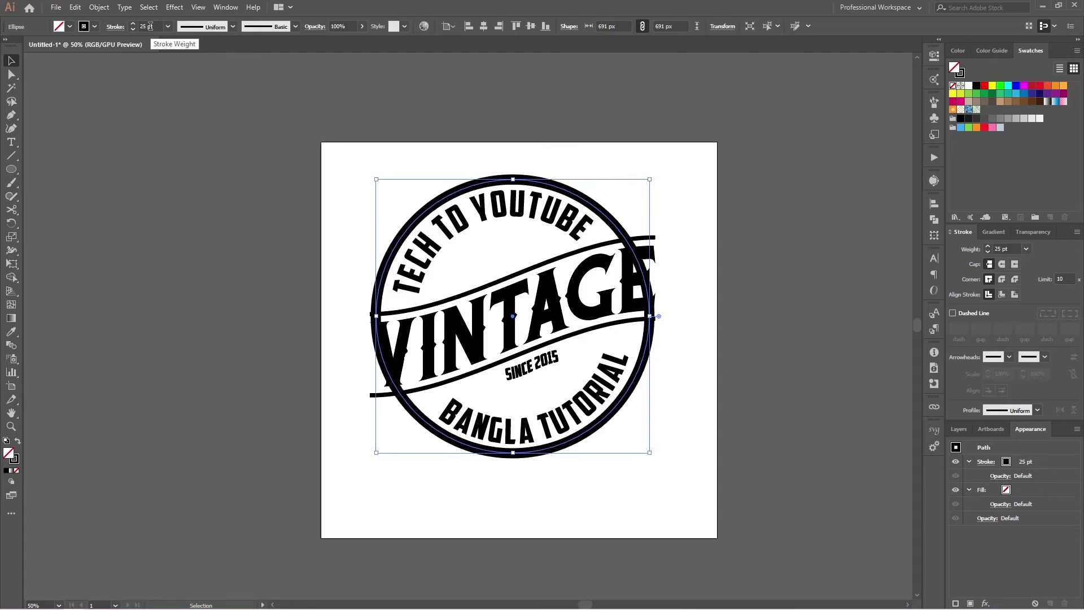
scroll(150, 27, down, 3)
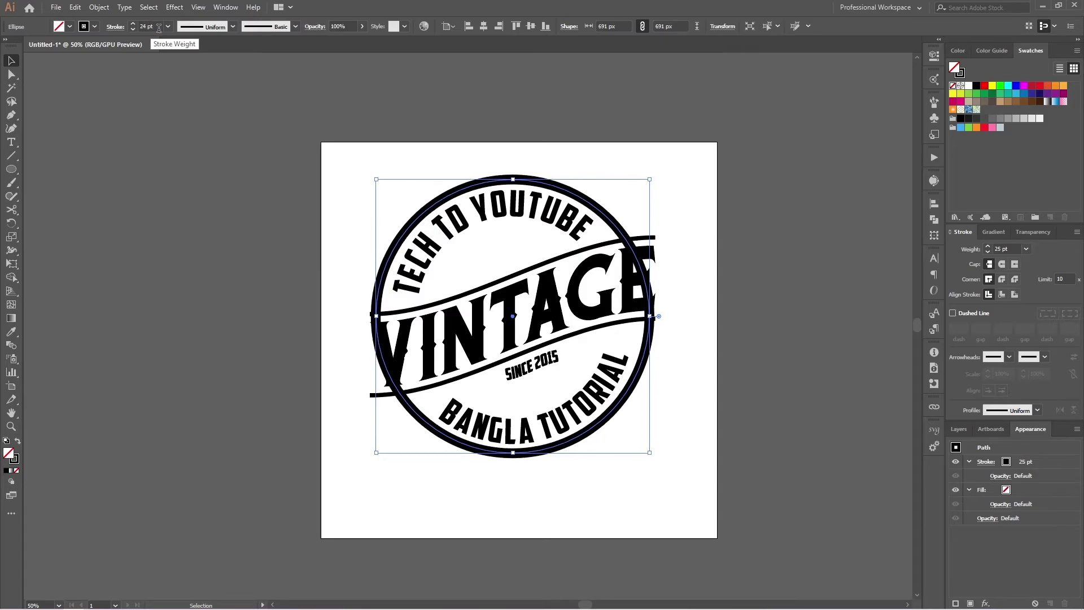
scroll(160, 29, up, 1)
scroll(159, 28, down, 7)
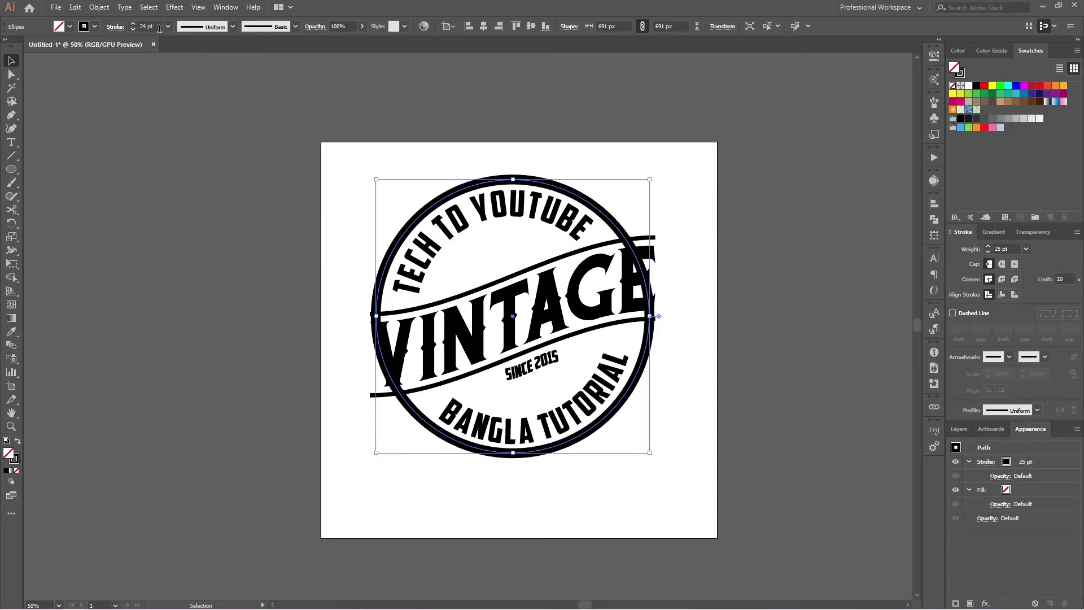
scroll(160, 29, down, 5)
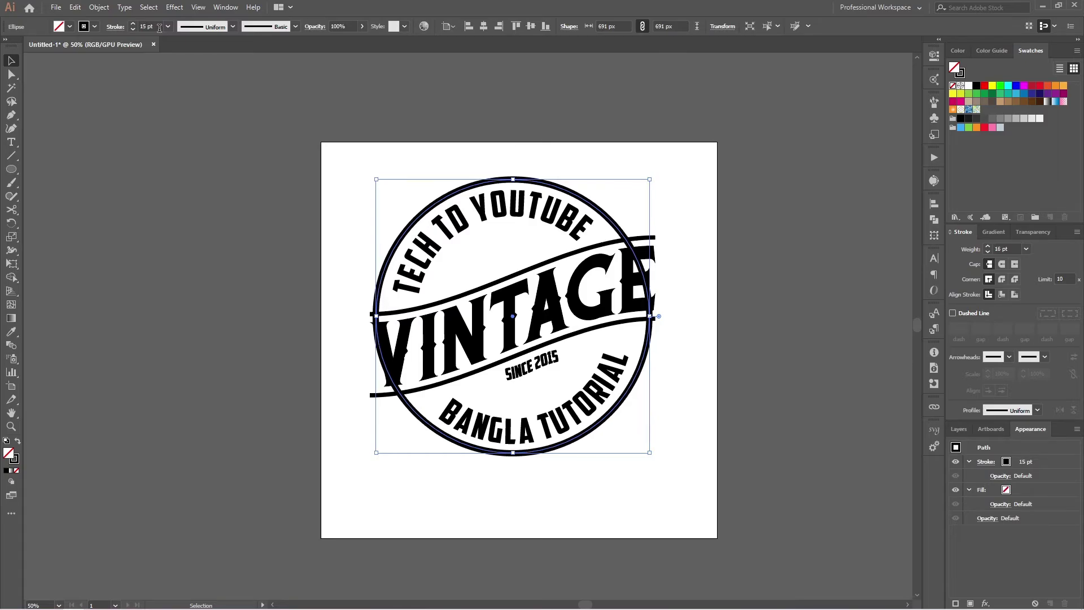
scroll(160, 28, down, 1)
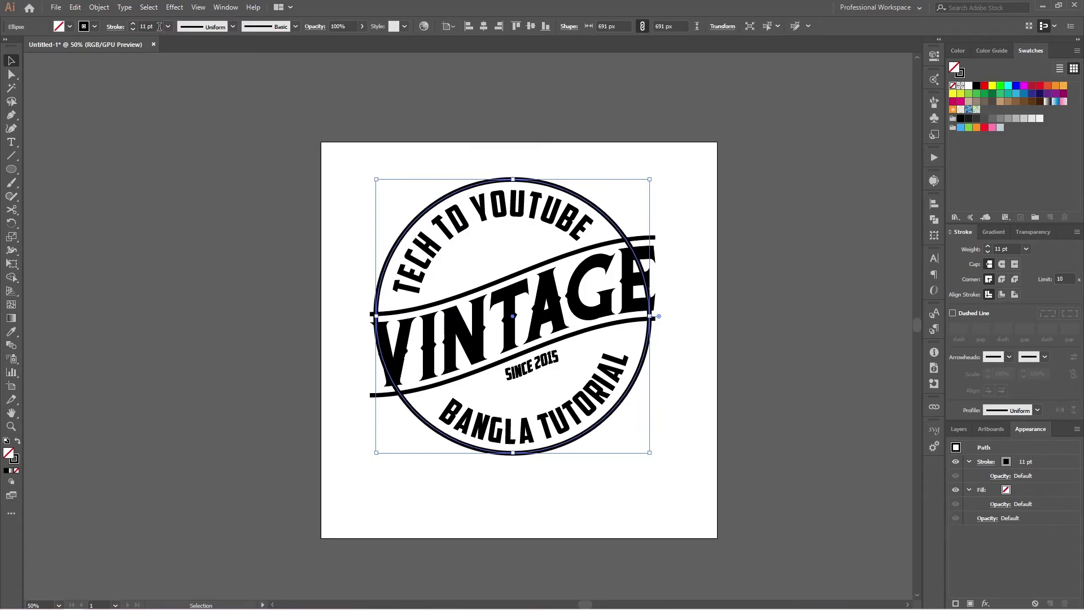
key(Return)
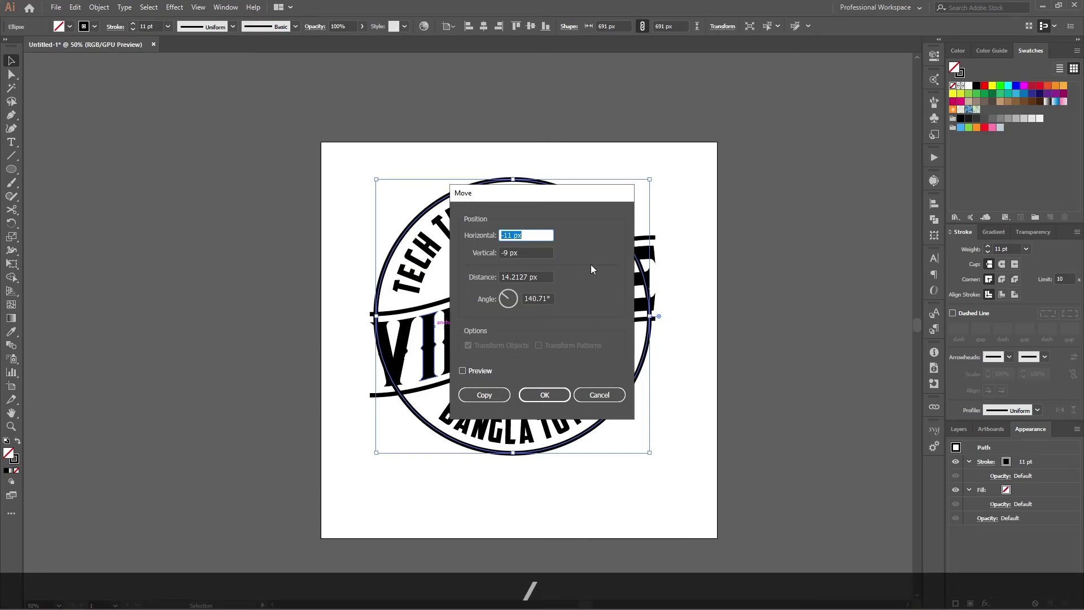
click(606, 392)
click(688, 174)
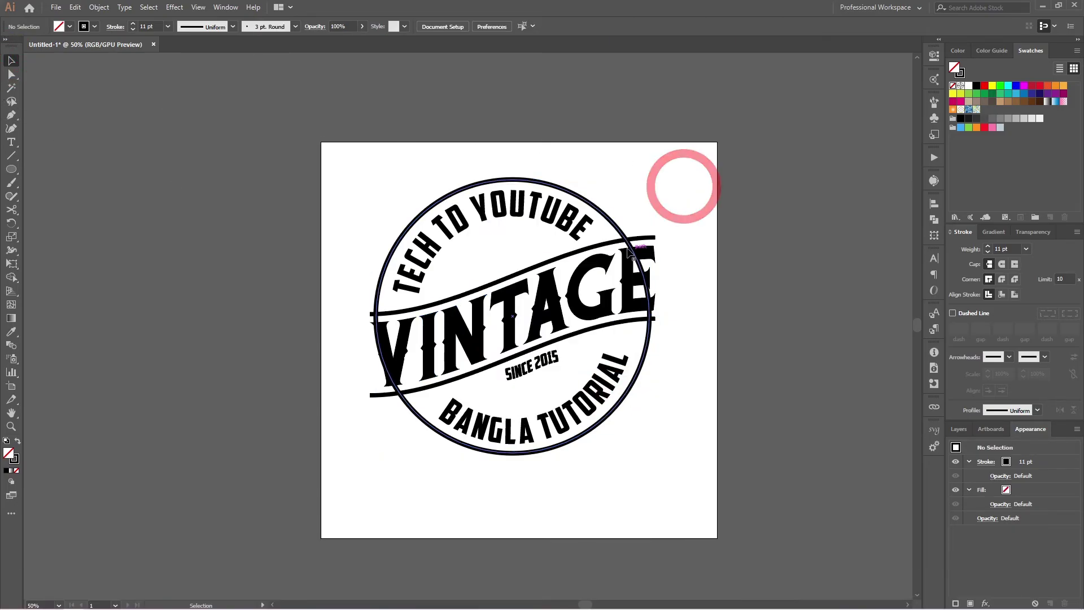
click(624, 237)
scroll(641, 234, up, 4)
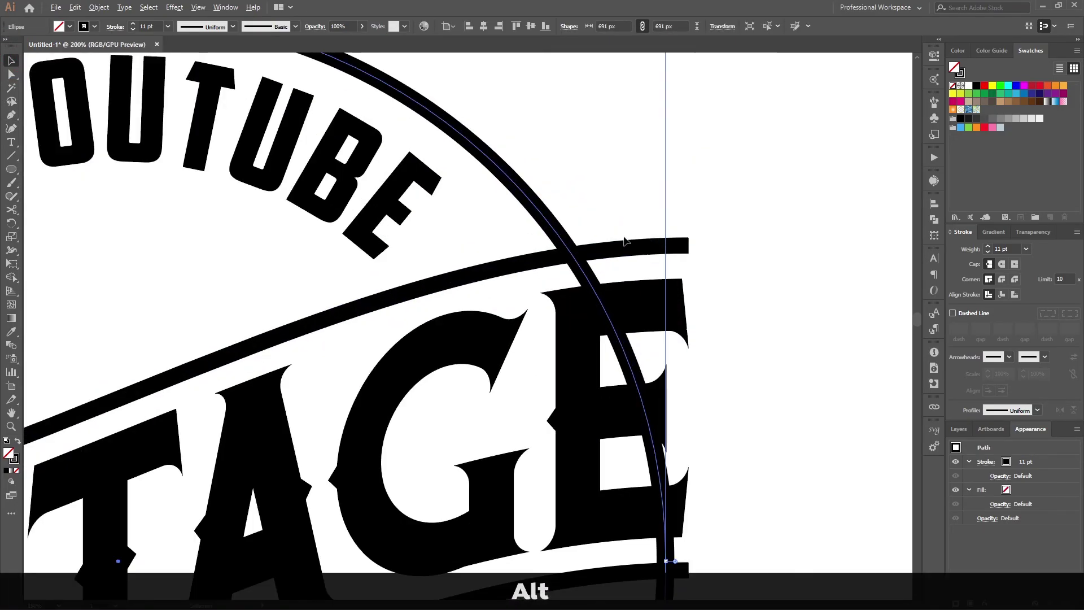
scroll(1010, 247, down, 1)
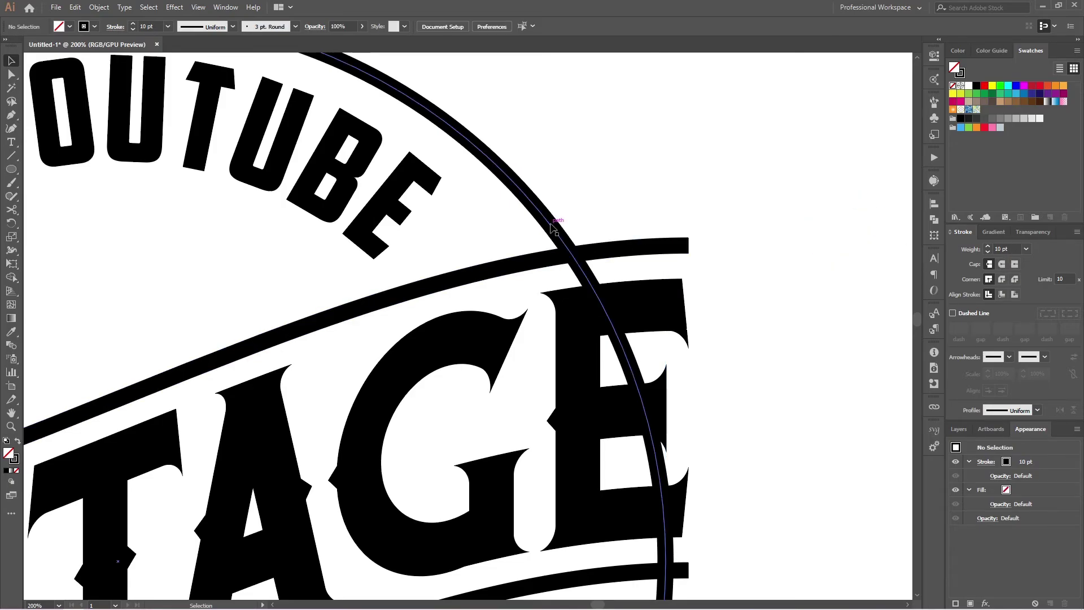
Expand the outer circle's fill and stroke into a solid ring shape.
key(ctrl)
key(ctrl+shift+7)
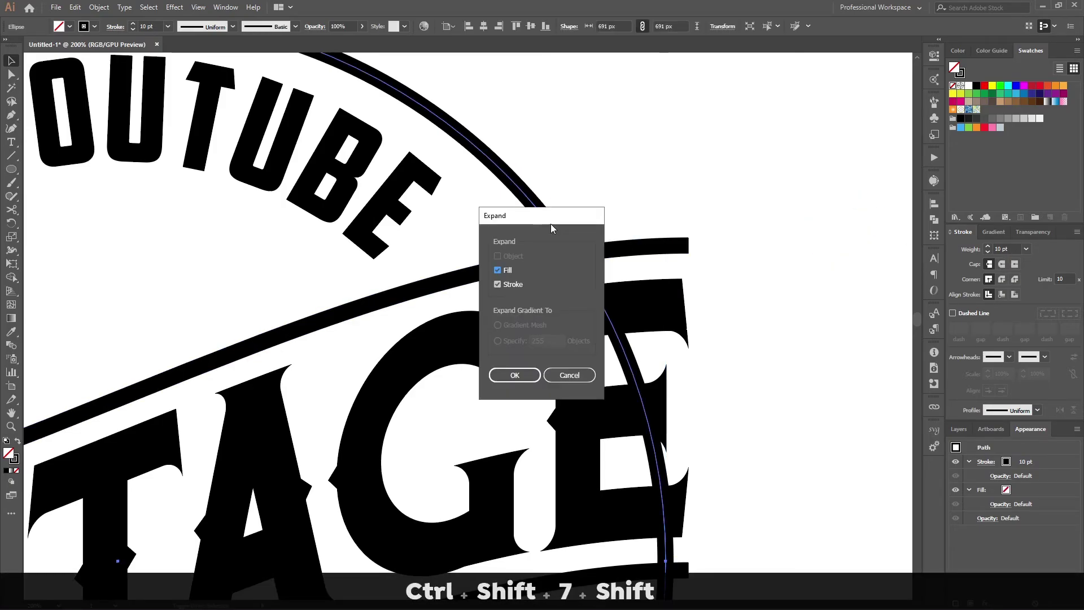
key(Return)
alt+scroll(573, 218, down, 3)
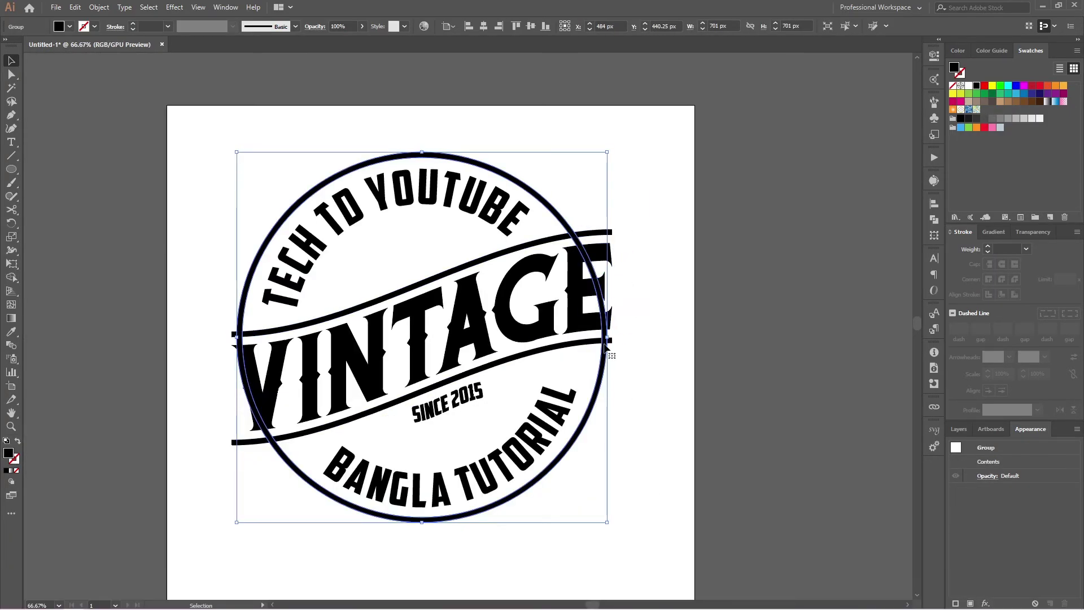
Offset the VINTAGE lettering and its curved lines by 10 px with miter joins, and unite the offset shapes.
click(608, 316)
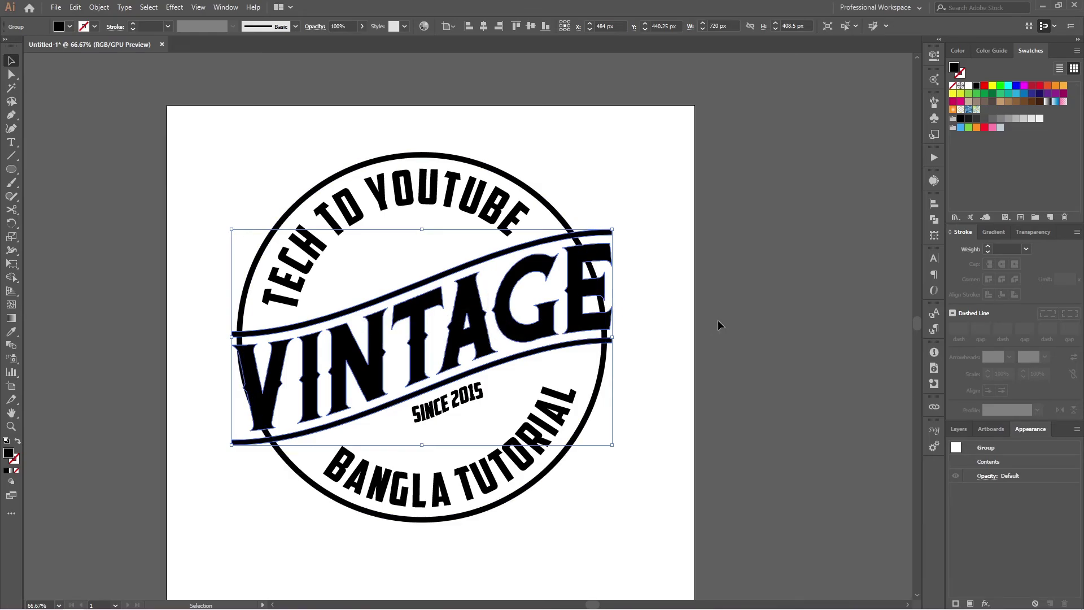
key(ctrl+shift+9)
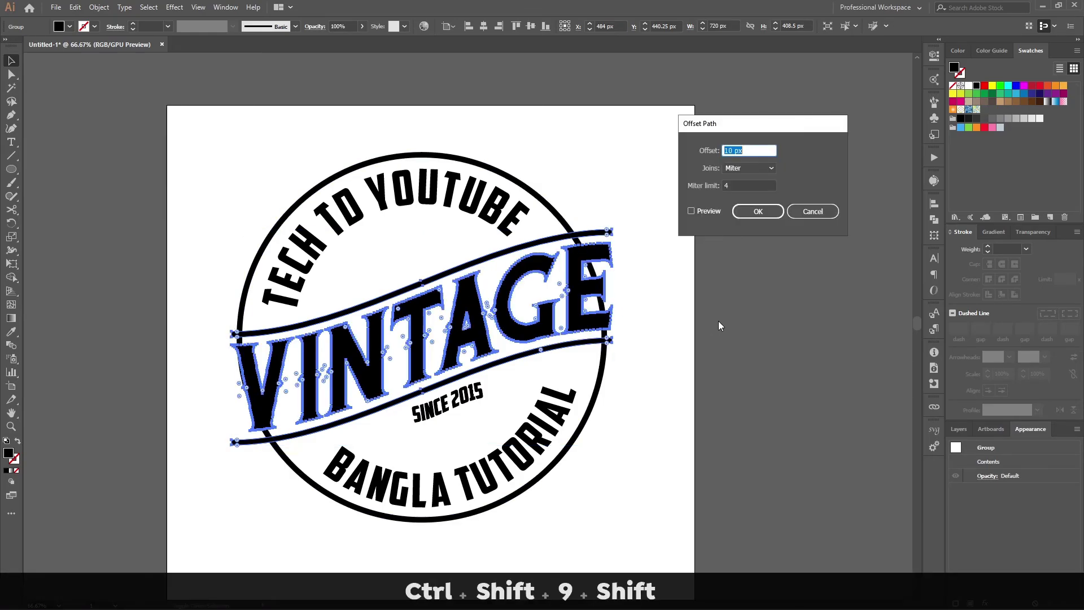
click(709, 212)
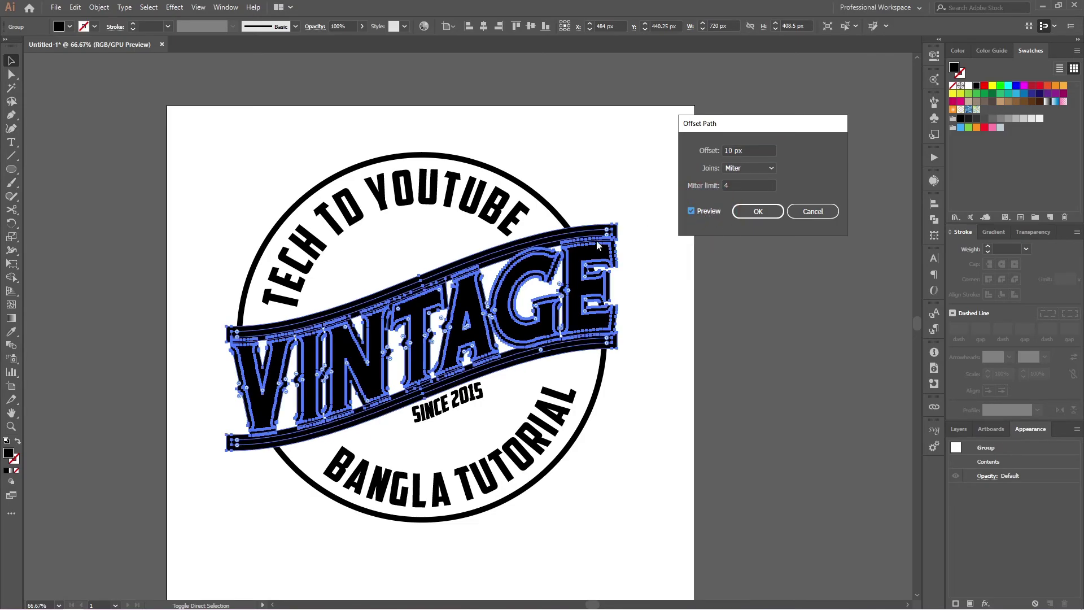
click(746, 216)
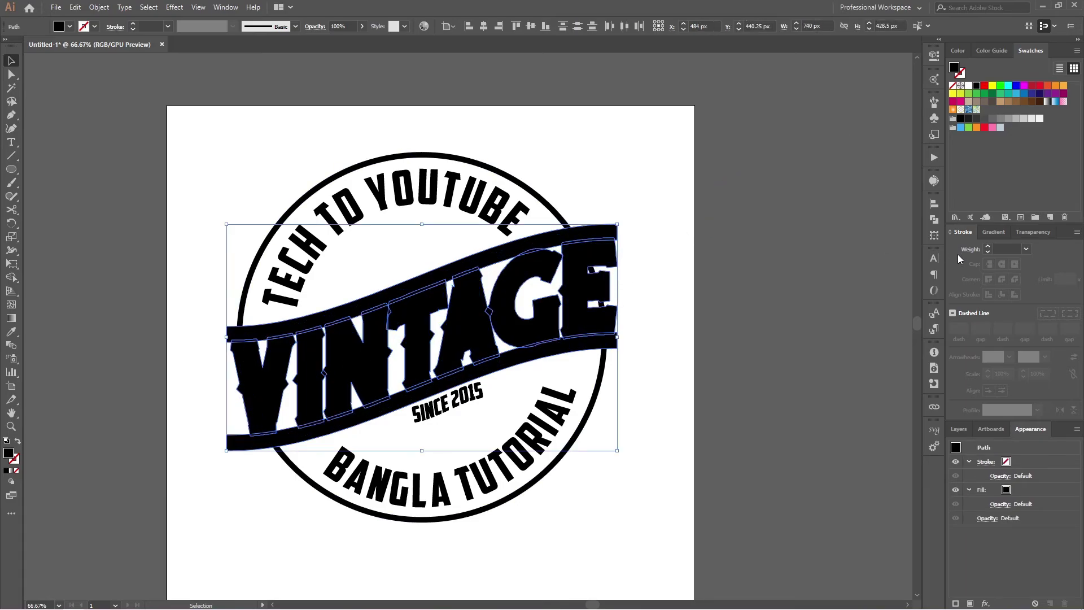
click(935, 219)
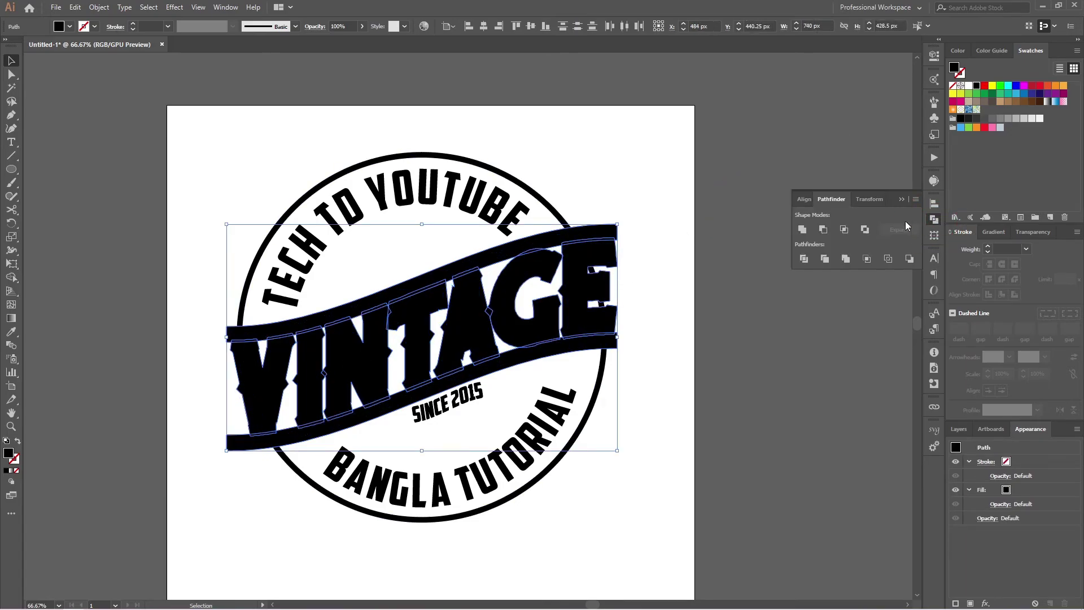
click(802, 229)
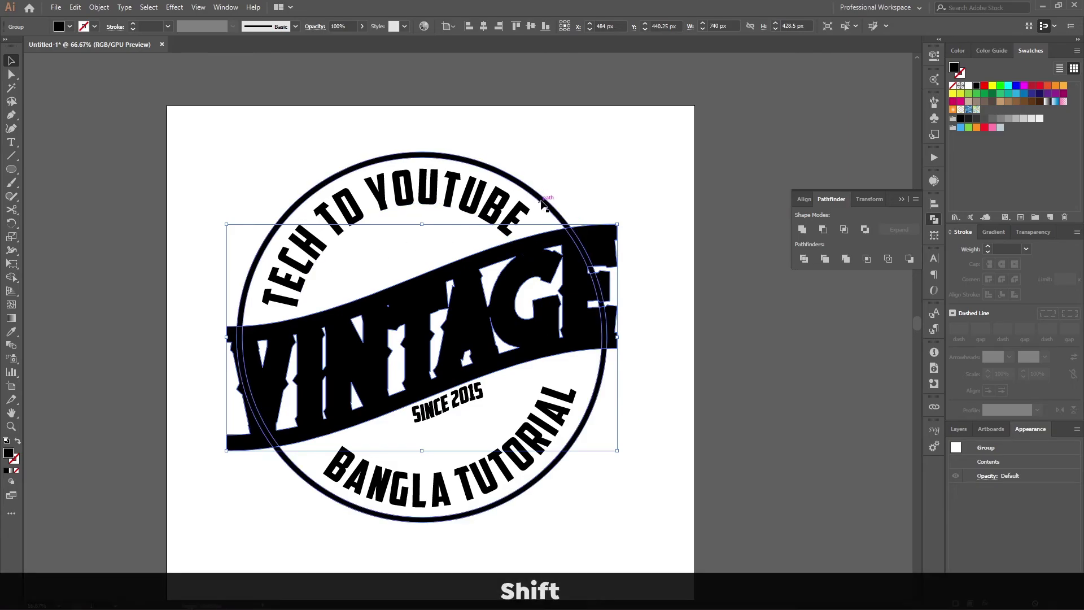
Try to subtract the united VINTAGE offset shape and the outer ring from each other with Minus Front, and undo it.
shift+click(555, 209)
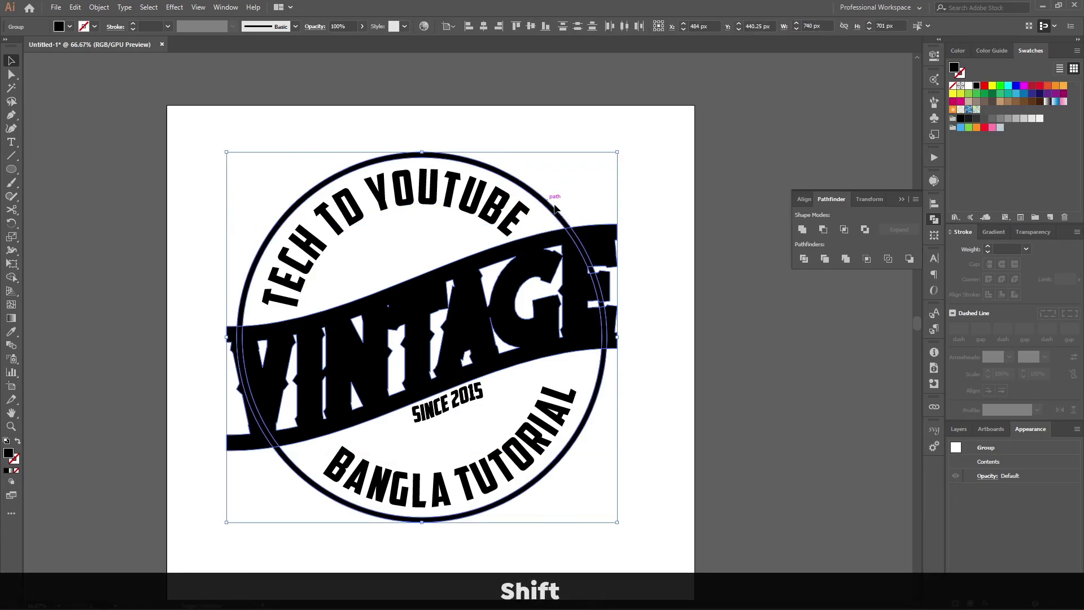
click(823, 229)
key(ctrl+z)
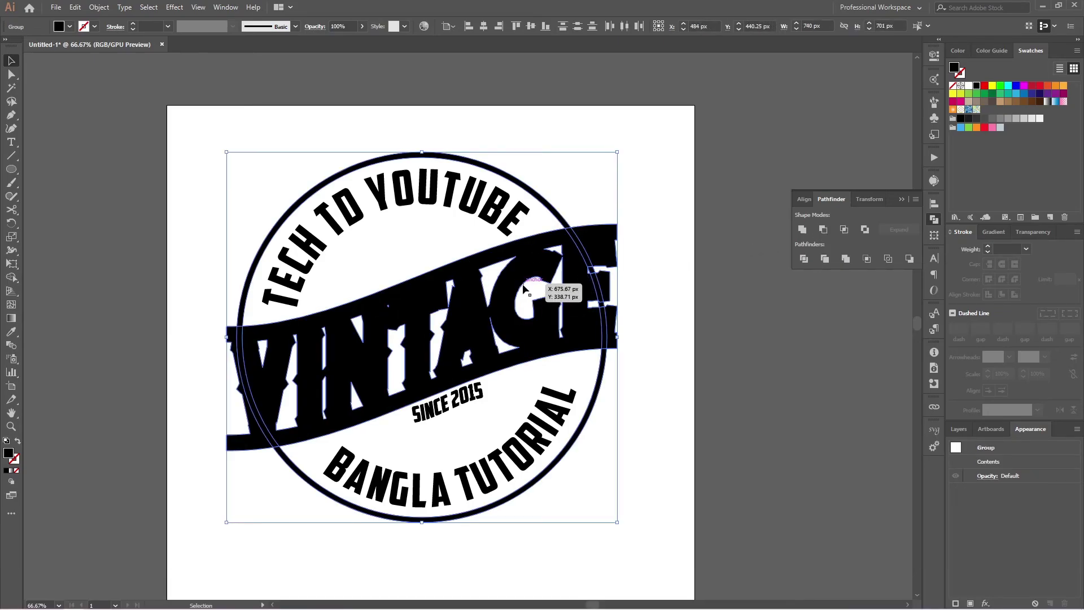
Remove the united offset areas and the ring sections crossing VINTAGE with the Shape Builder, leaving gaps around the lettering and lines.
key(shift+m)
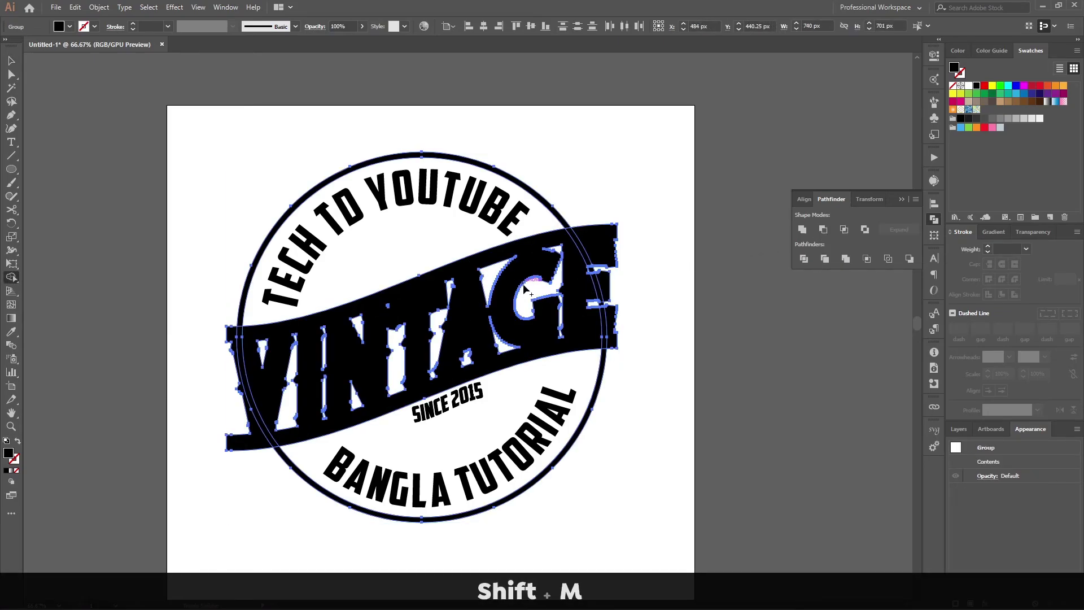
key(alt)
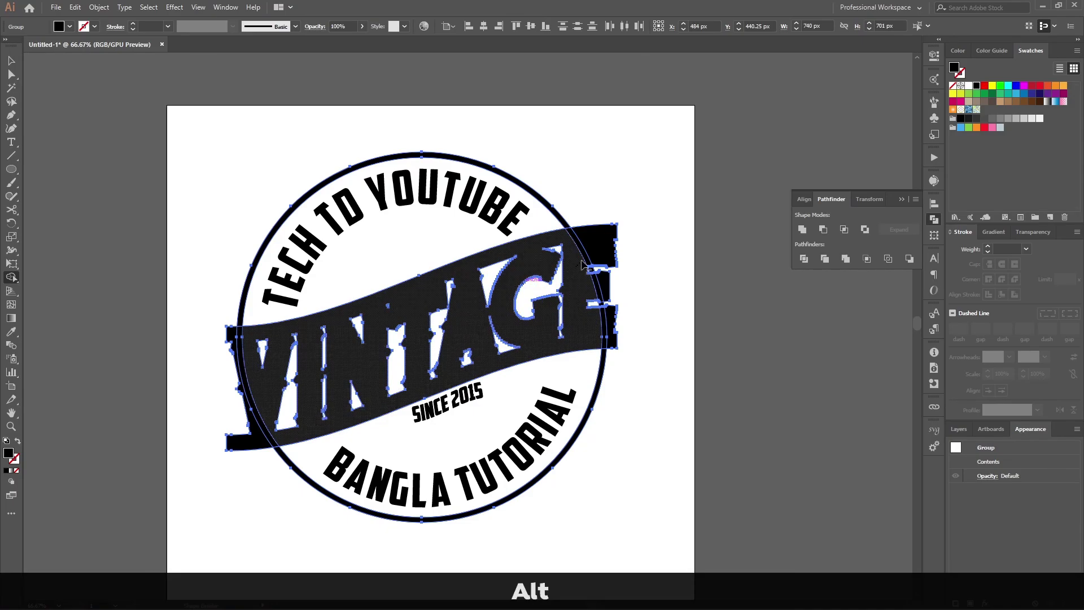
alt+click(583, 271)
alt+click(611, 285)
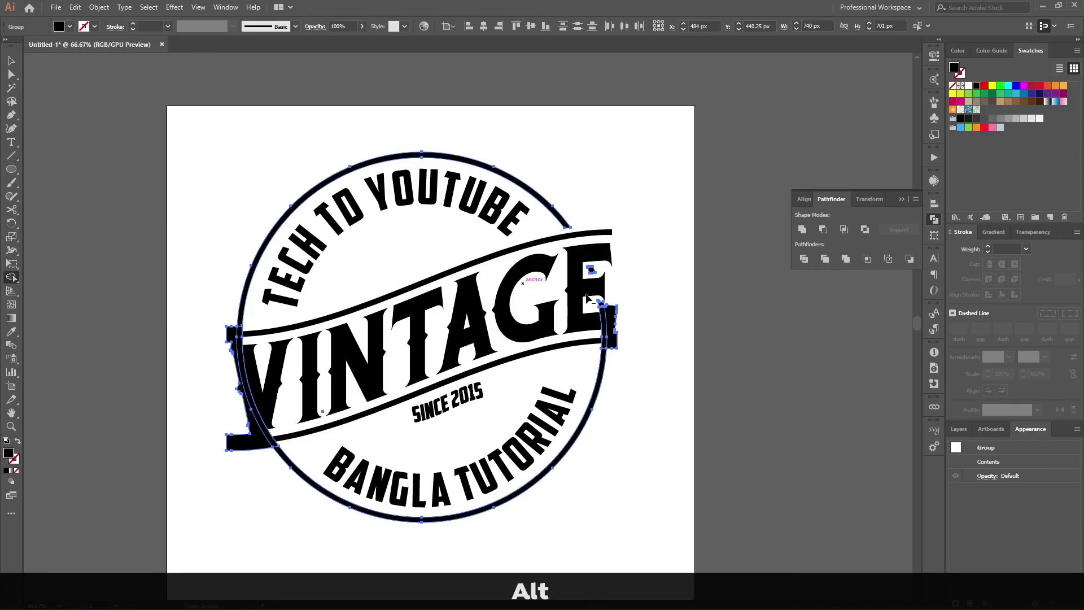
alt+click(611, 339)
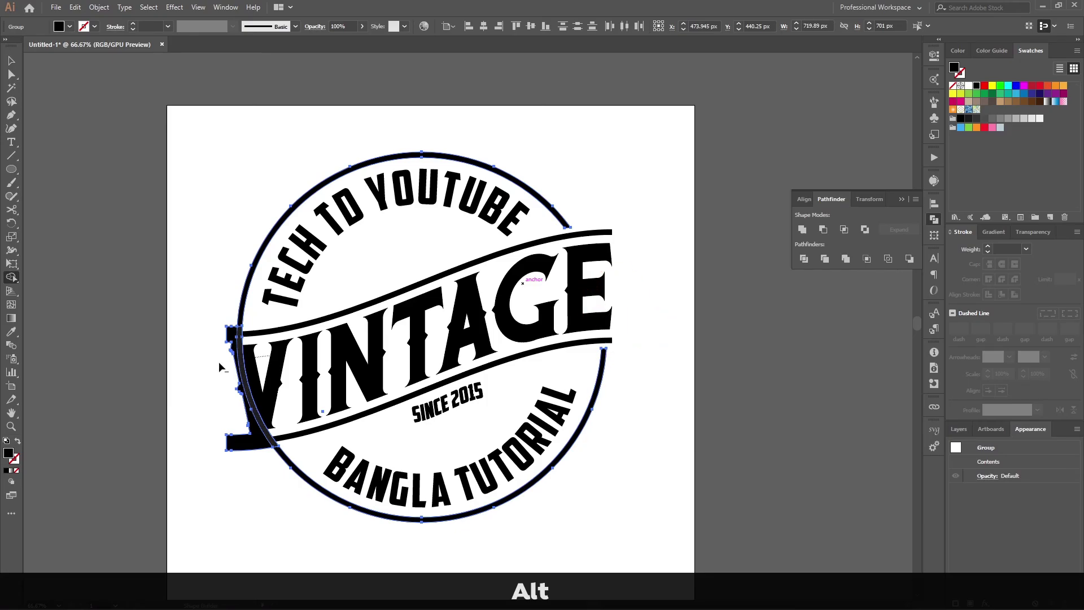
alt+click(240, 355)
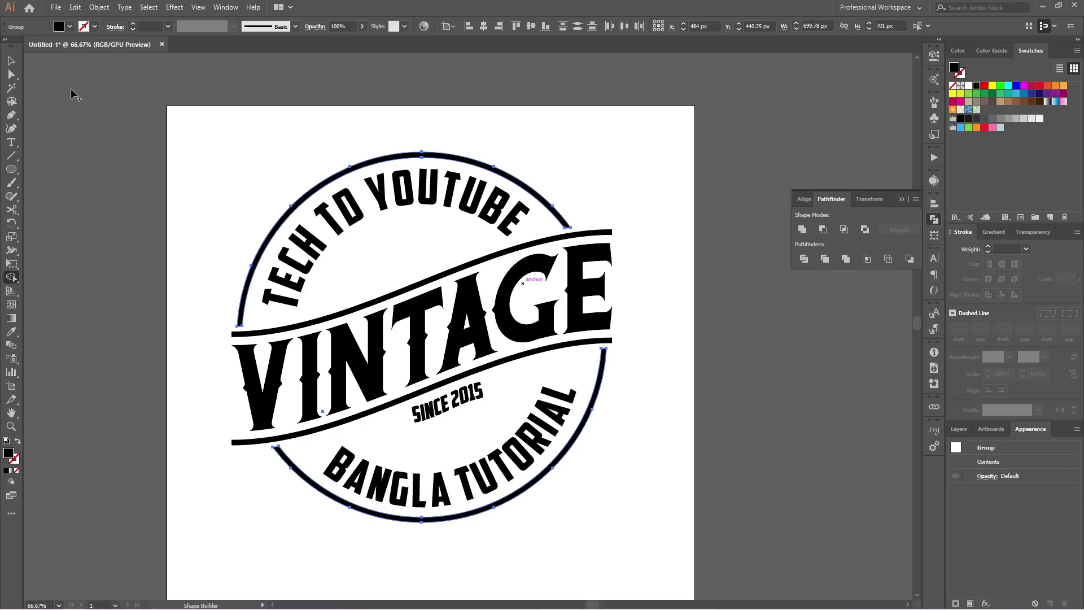
click(10, 60)
click(221, 194)
Place a spare copy of the whole badge outside the artboard, above and to the left of the original.
scroll(216, 266, down, 2)
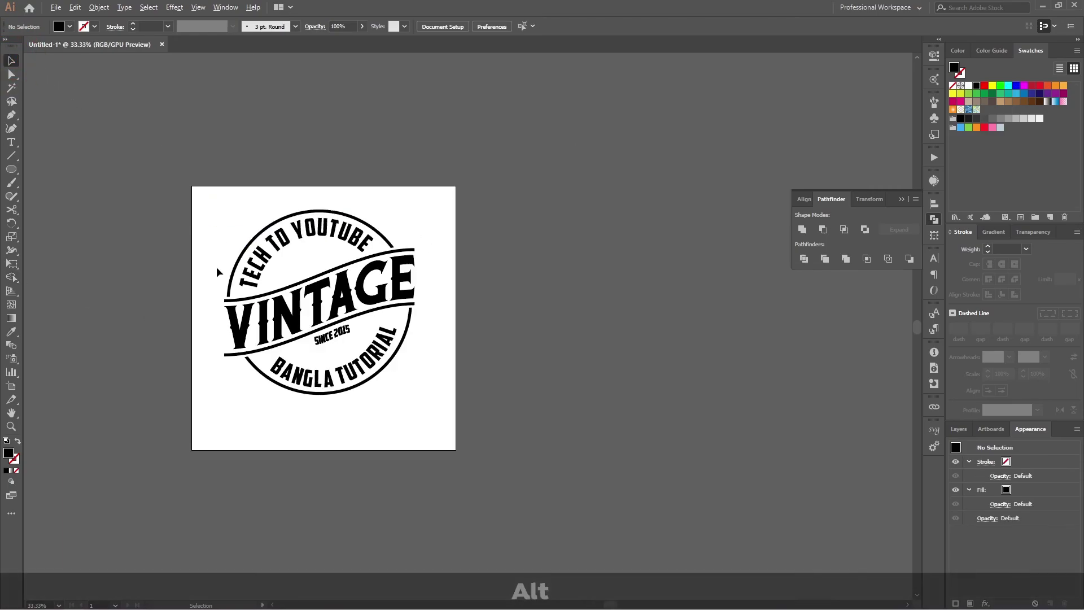
scroll(202, 261, up, 2)
drag(207, 241, 582, 499)
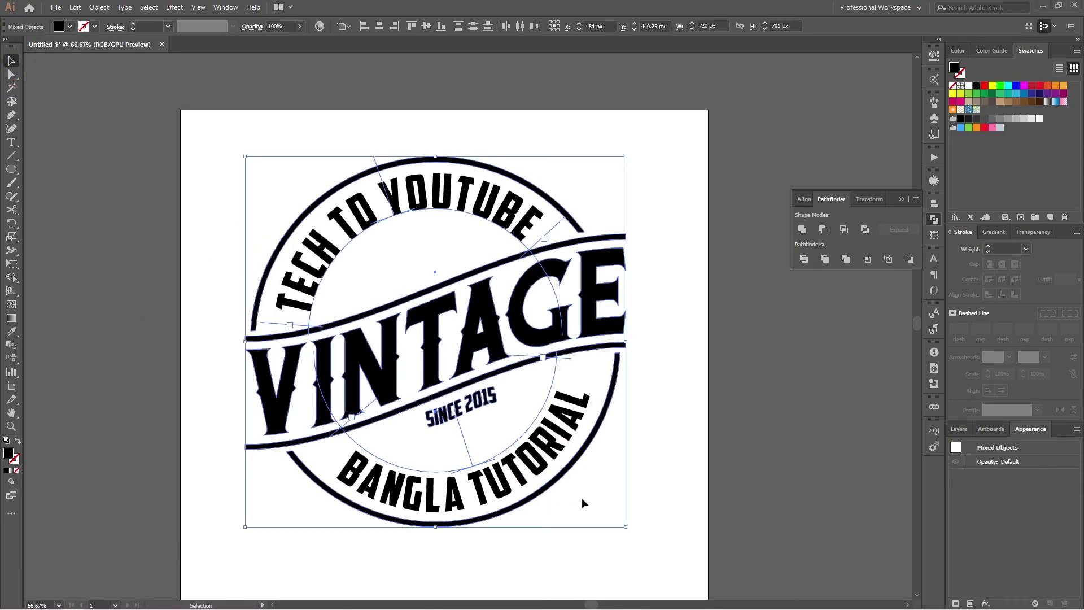
click(694, 511)
key(ctrl+0)
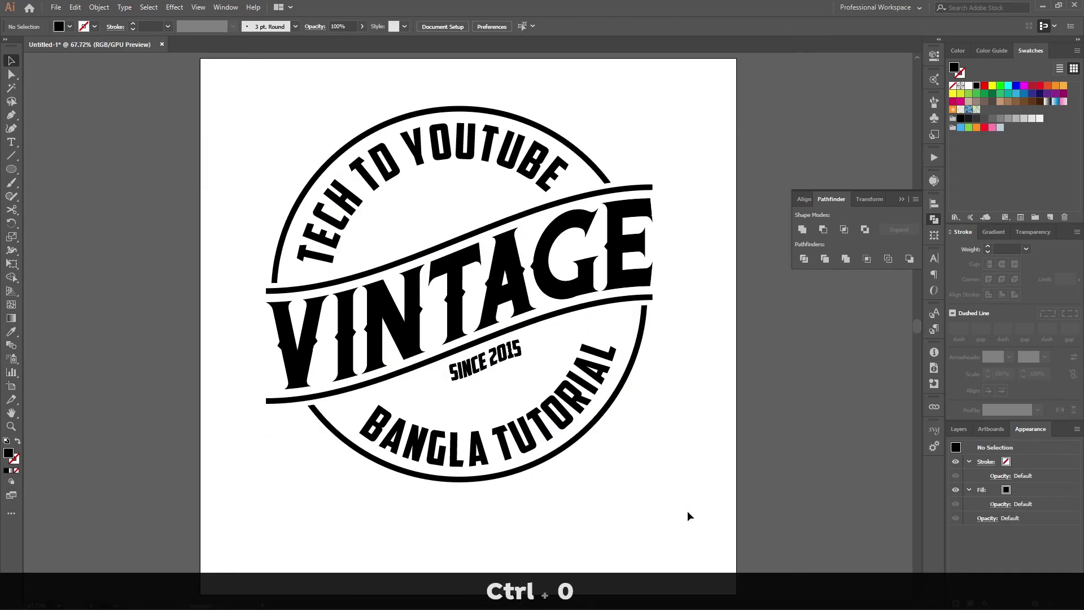
key(ctrl+alt+0)
drag(703, 392, 457, 486)
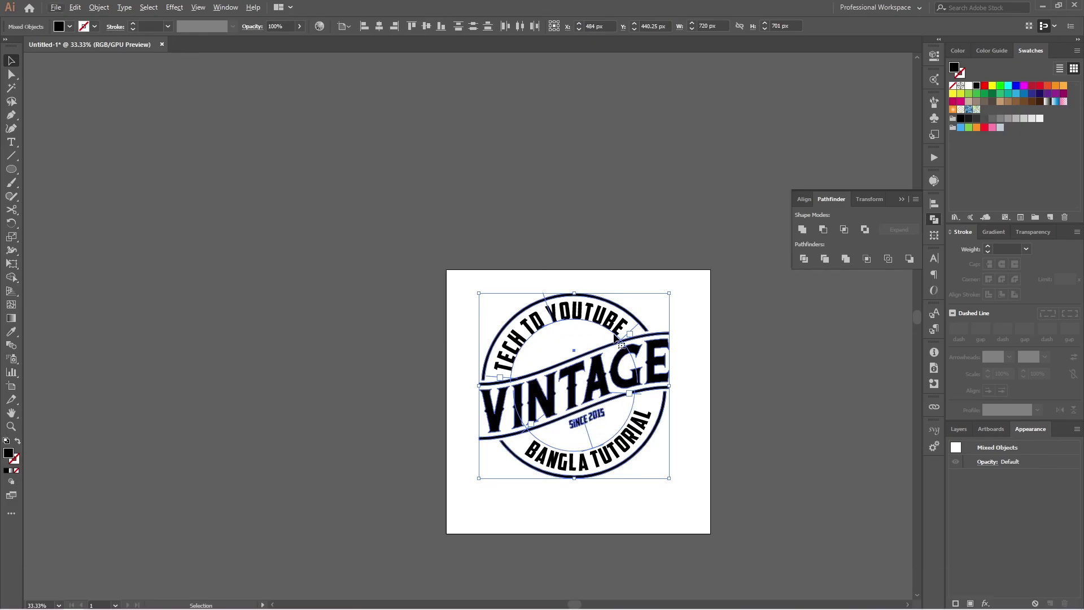
drag(575, 391, 228, 249)
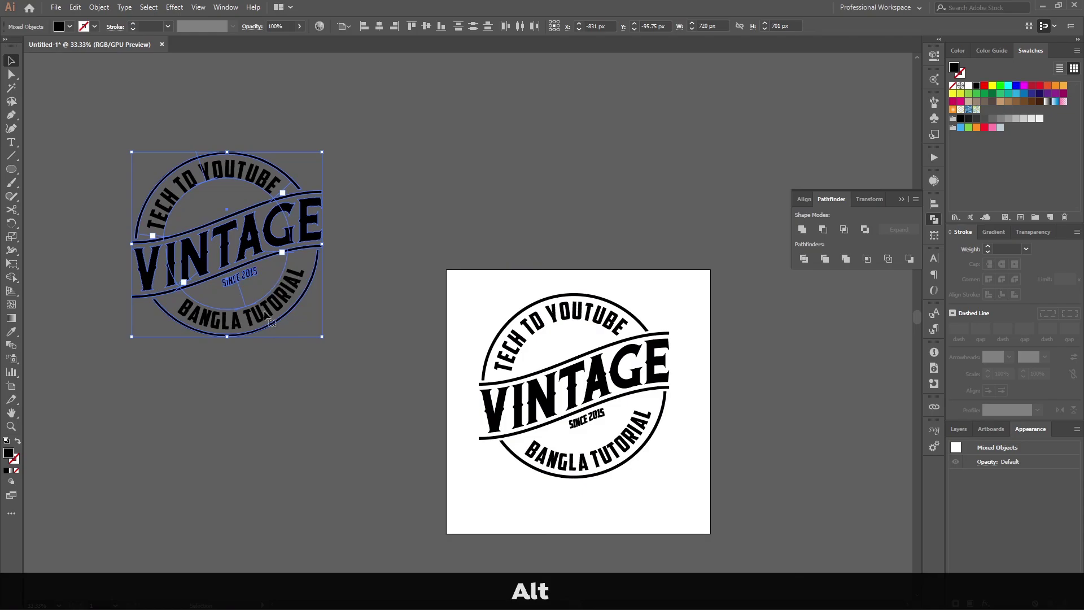
click(702, 451)
Select the whole badge on the artboard and convert its arched texts to outlines.
scroll(679, 388, up, 2)
drag(679, 196, 254, 556)
key(ctrl+shift+o)
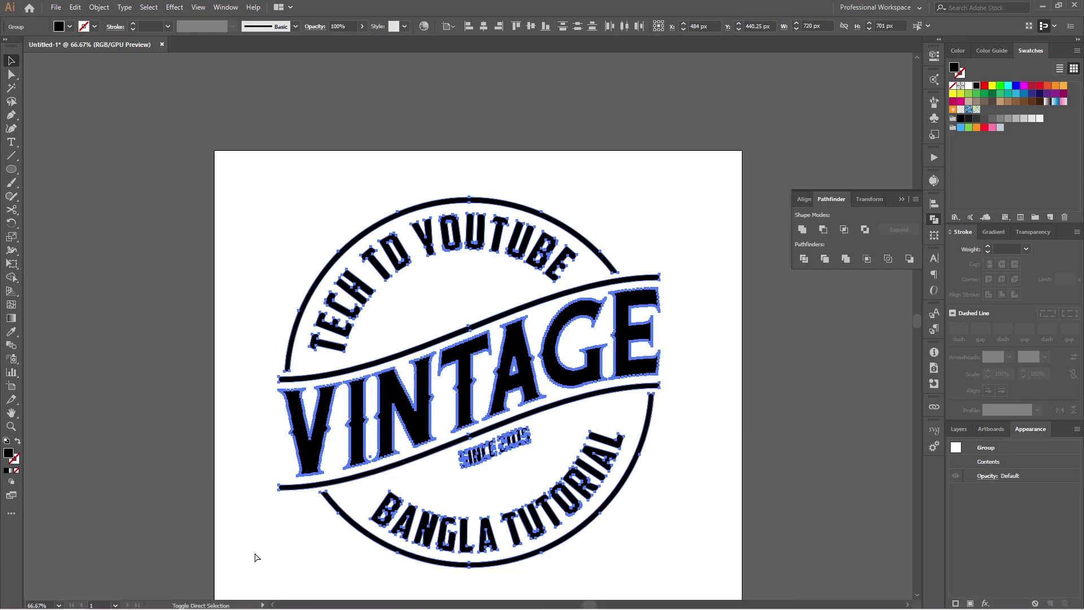
key(shift)
key(shift)
key(ctrl+h)
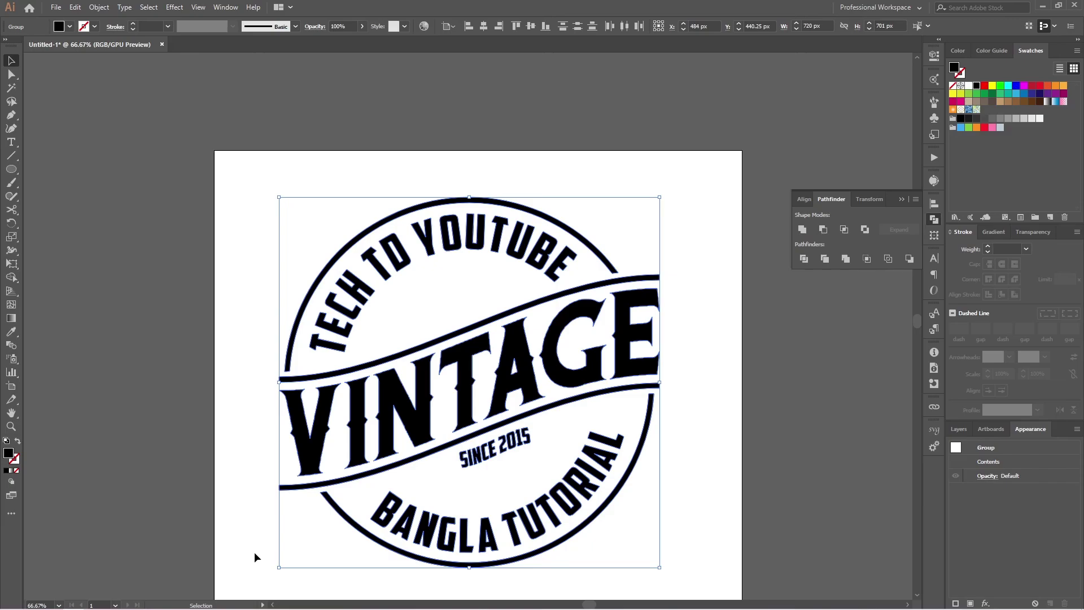
Select all the outlined parts of the badge on the artboard and group them into one object.
click(726, 429)
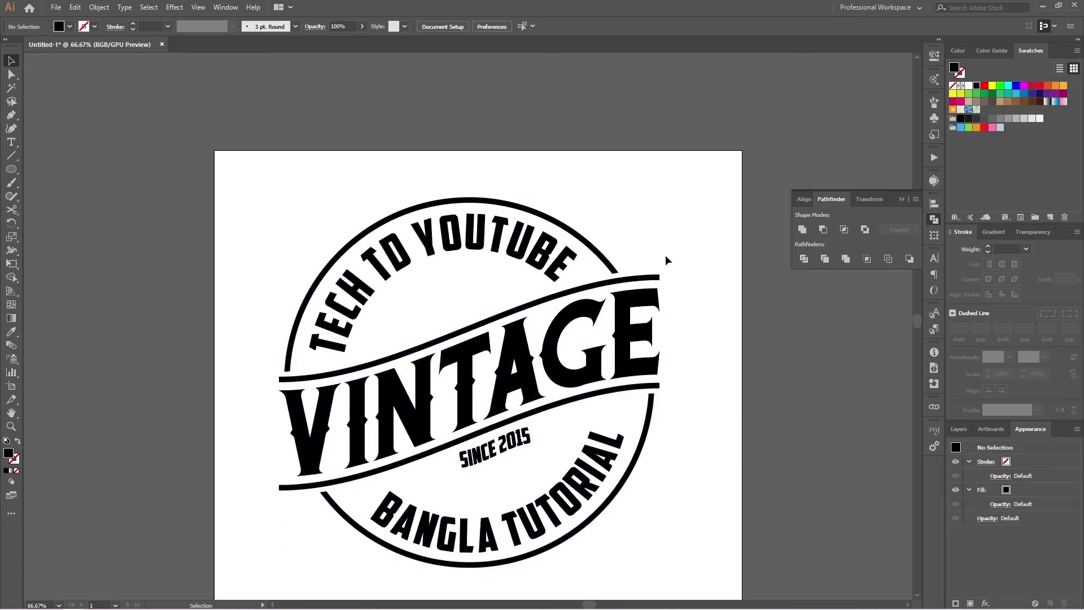
drag(665, 192, 221, 552)
scroll(550, 375, down, 2)
scroll(550, 374, down, 2)
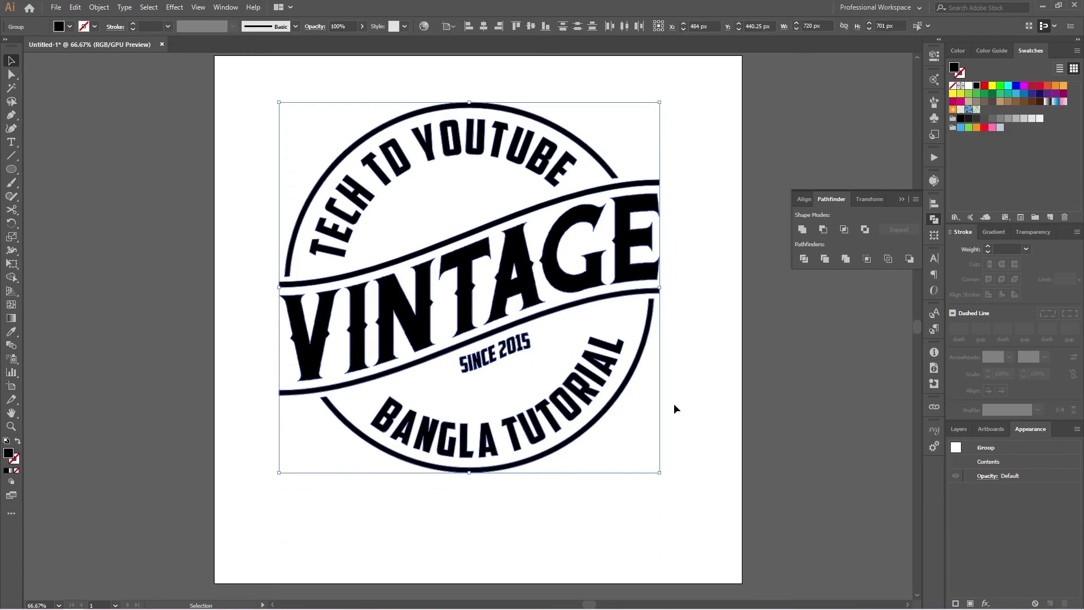
key(ctrl+h)
key(ctrl+g)
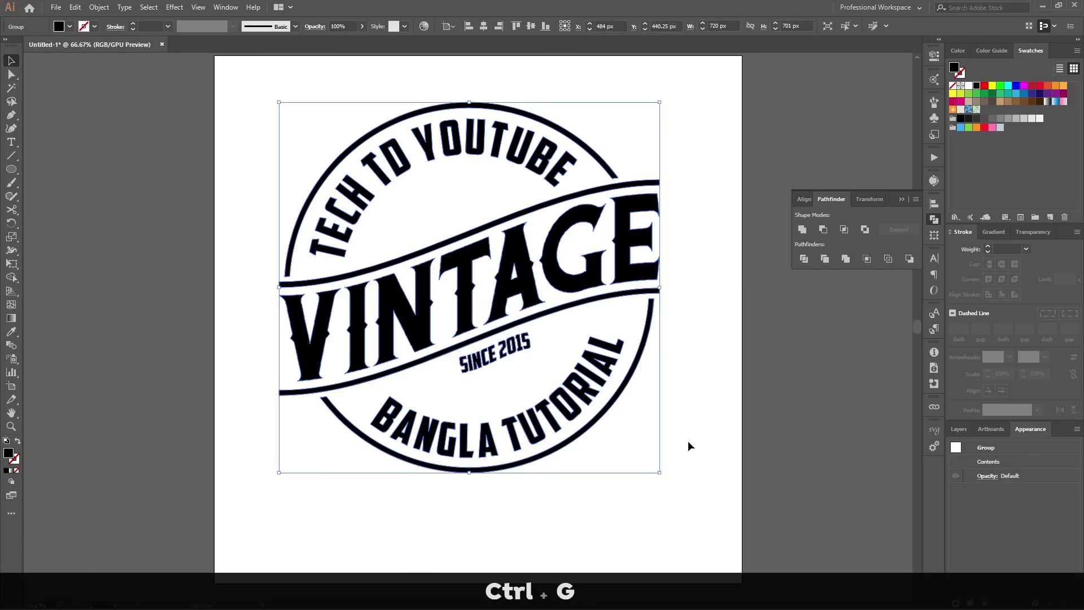
key(ctrl+0)
click(685, 442)
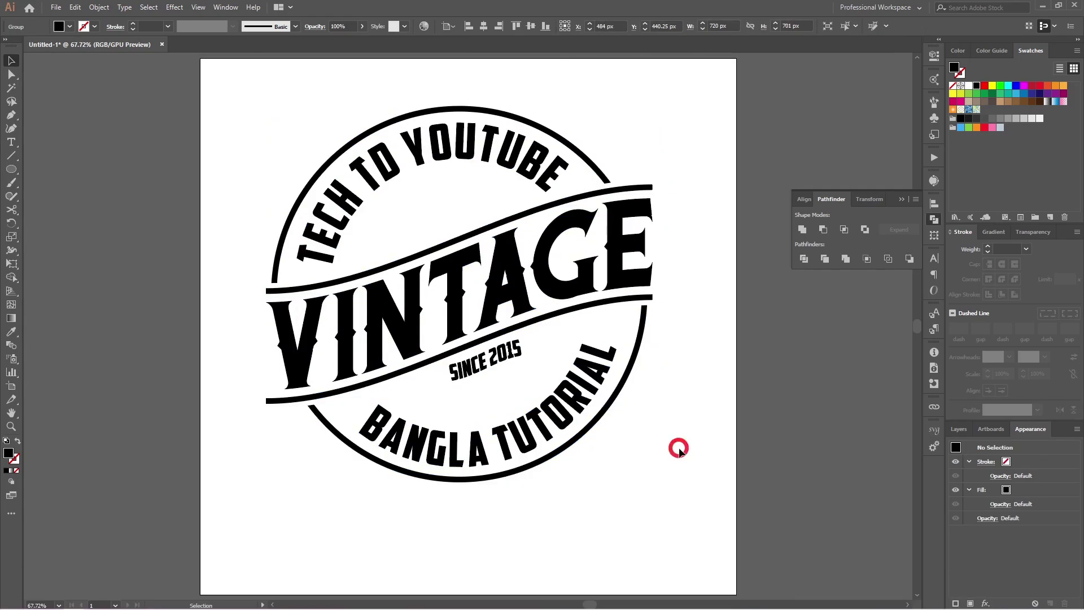
Move the grouped badge slightly down and to the right on the artboard, and minimize the application window.
drag(593, 378, 602, 397)
click(690, 444)
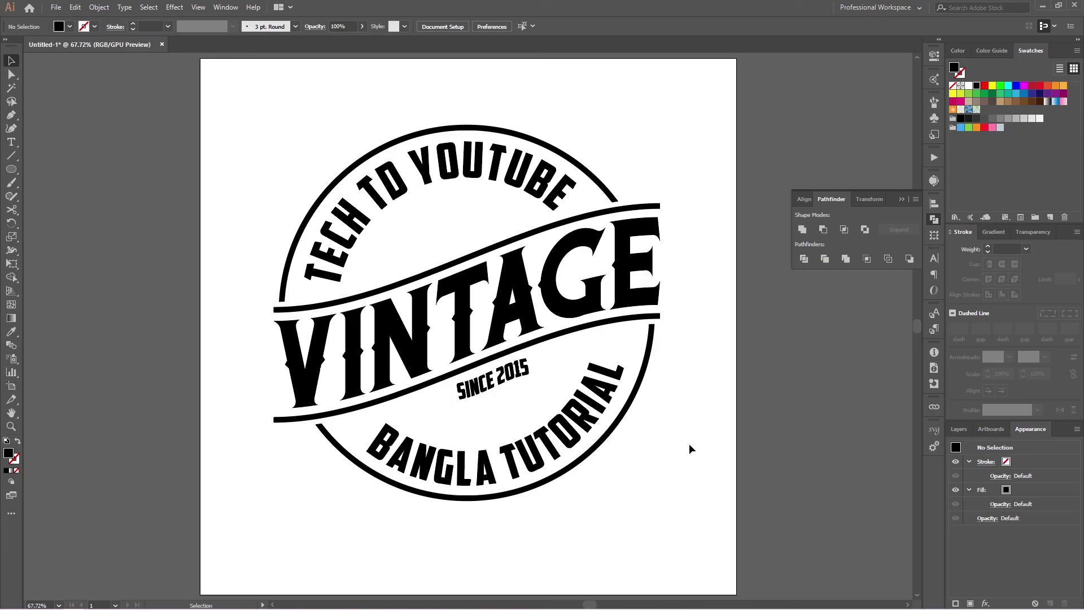
click(1043, 5)
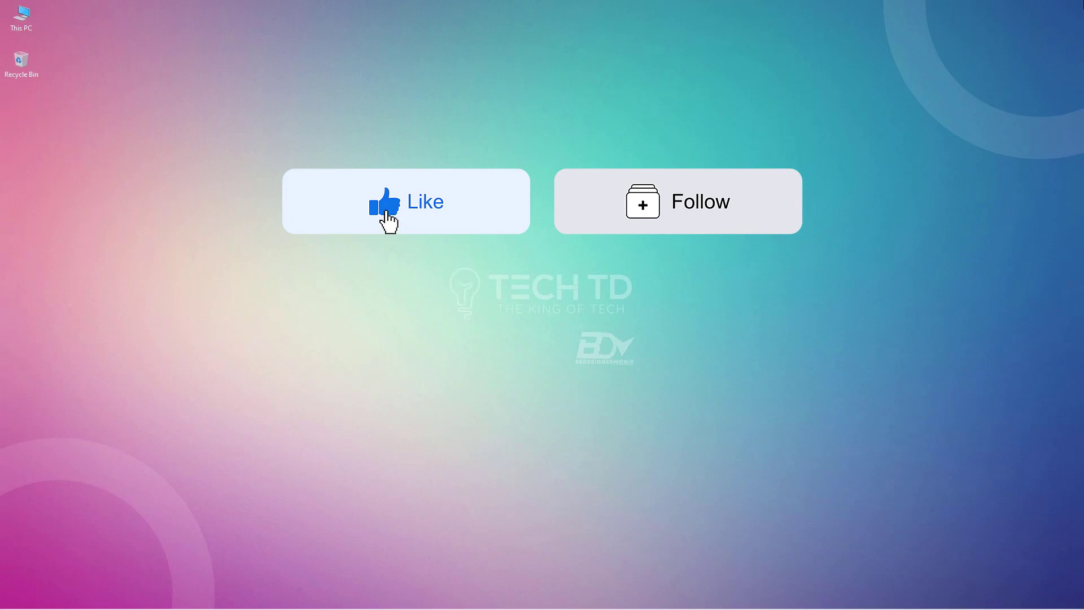